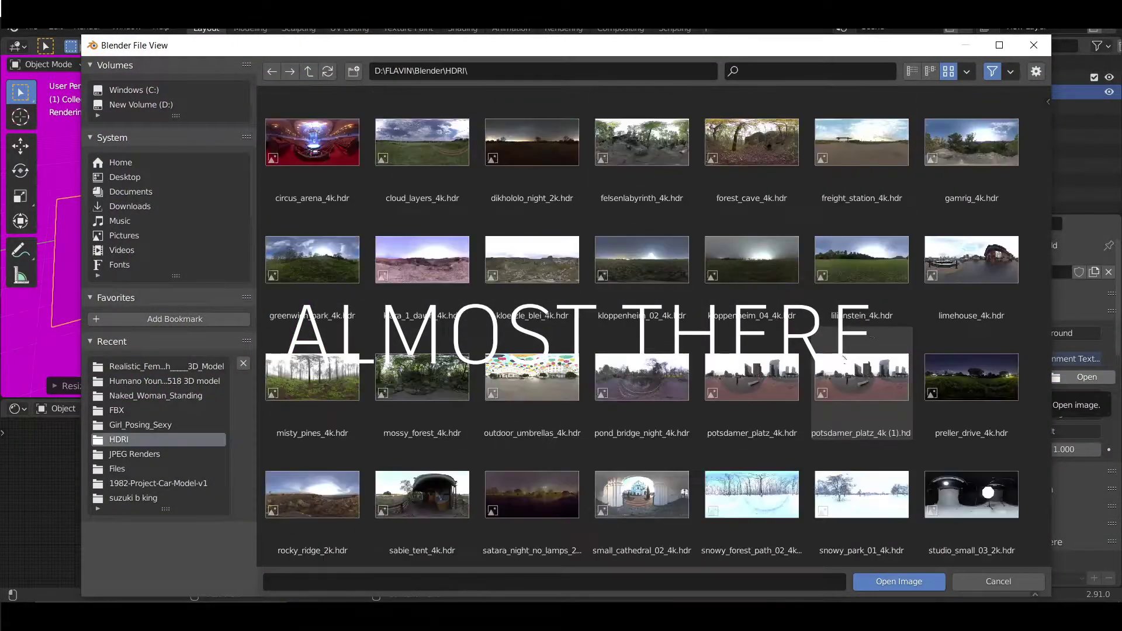
- Load lilienstein_4k.hdr as the world environment texture
double_click(886, 258)
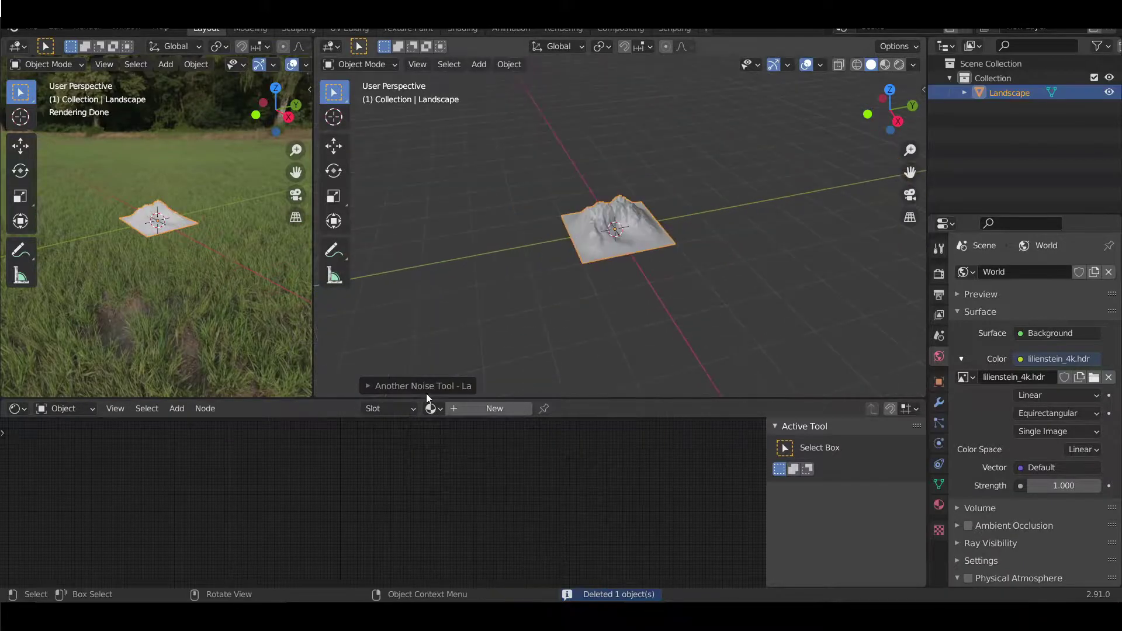
- Apply a Mountain preset to the landscape and scale it down flatter
left_click(426, 386)
left_click(467, 92)
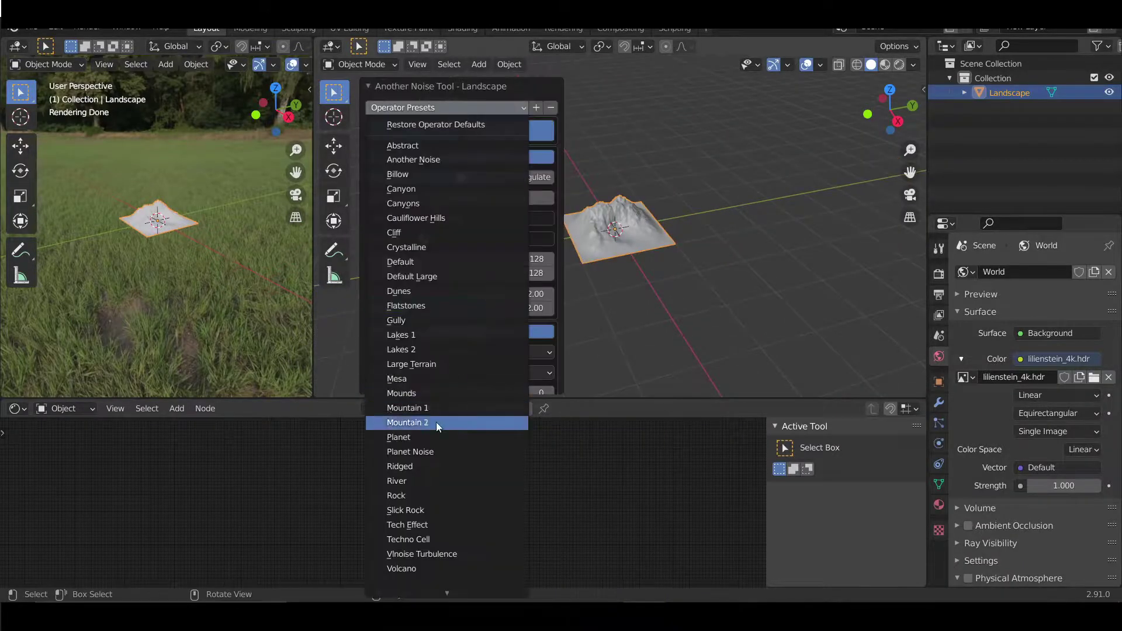
left_click(436, 422)
left_click(334, 196)
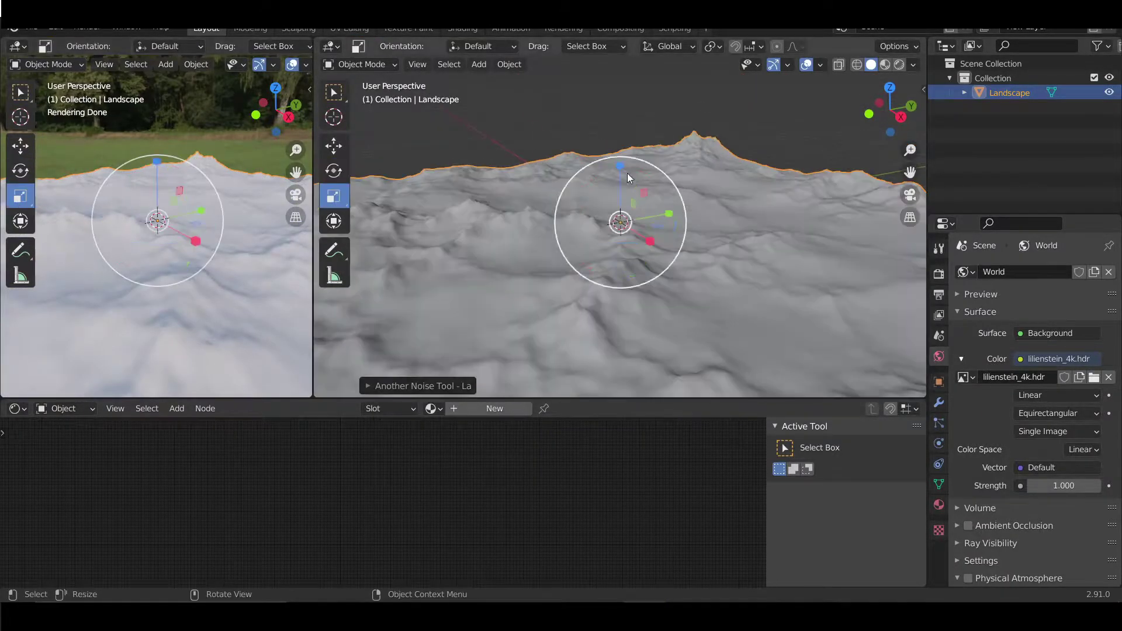
left_click_drag(627, 173, 583, 183)
- Browse the FBX import dialog to the Human models folder, then view the scanned figure
left_click(32, 27)
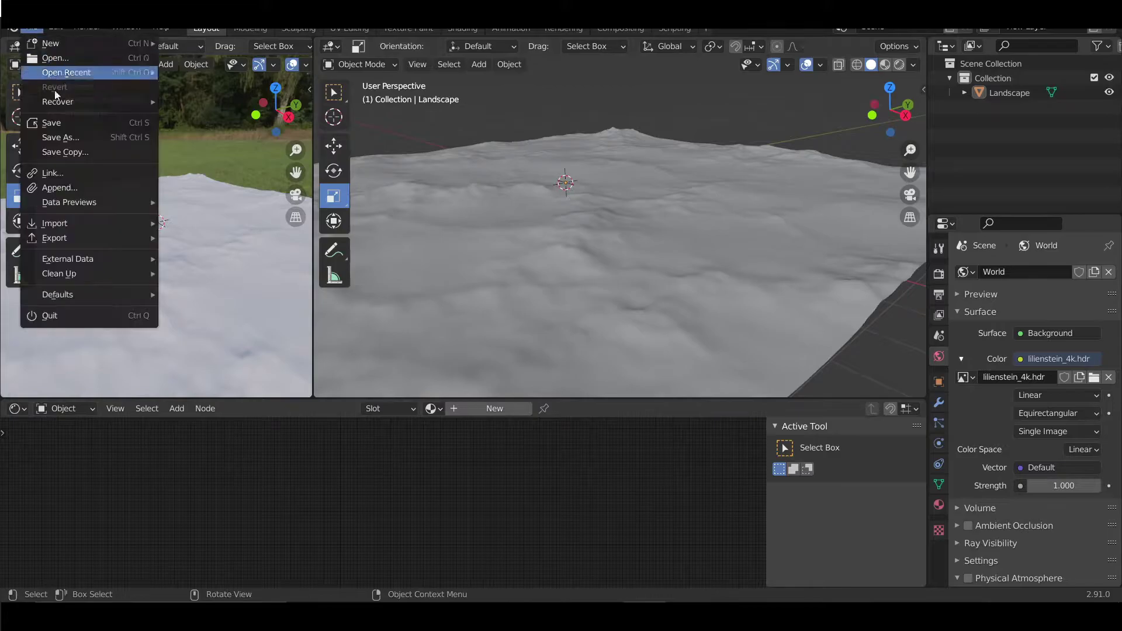
left_click(193, 327)
double_click(451, 165)
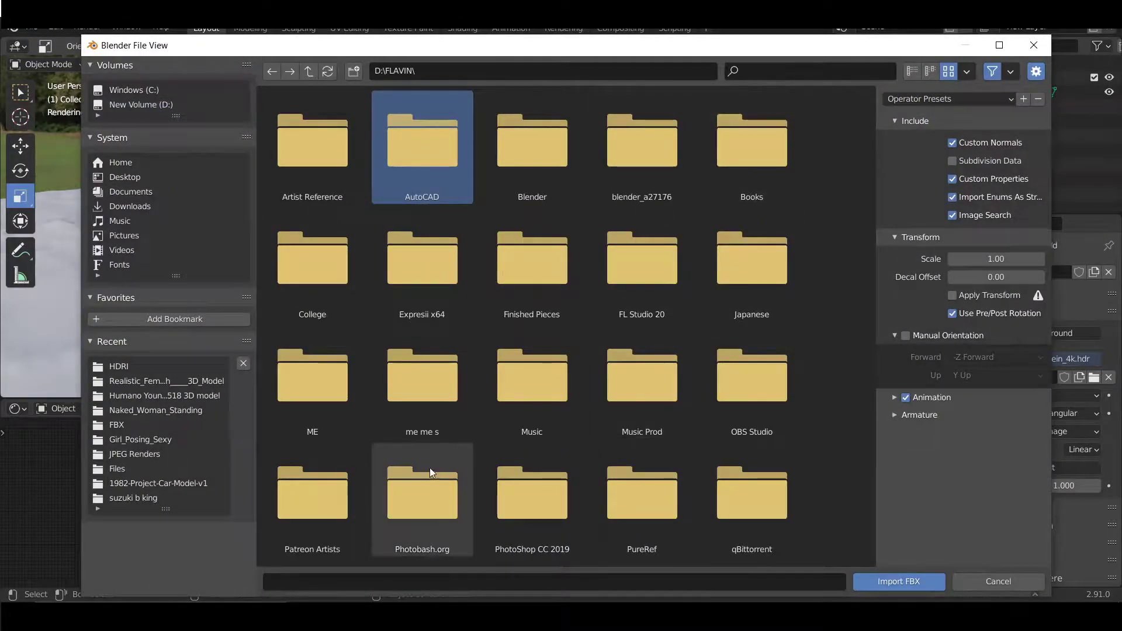
double_click(550, 160)
scroll(556, 303, "down", 3)
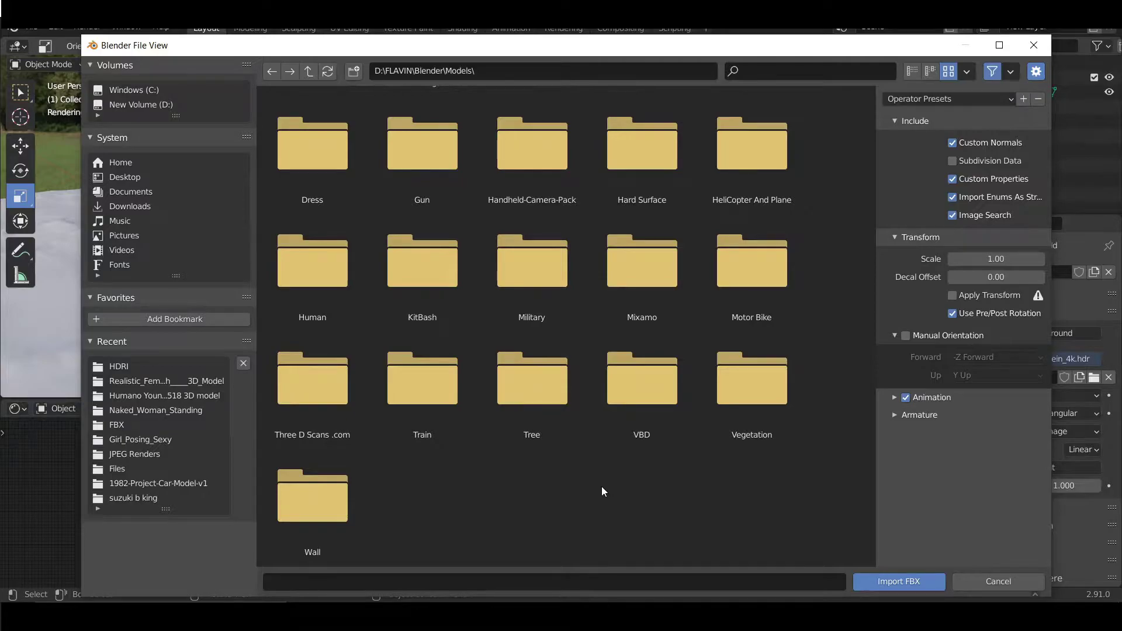
double_click(338, 305)
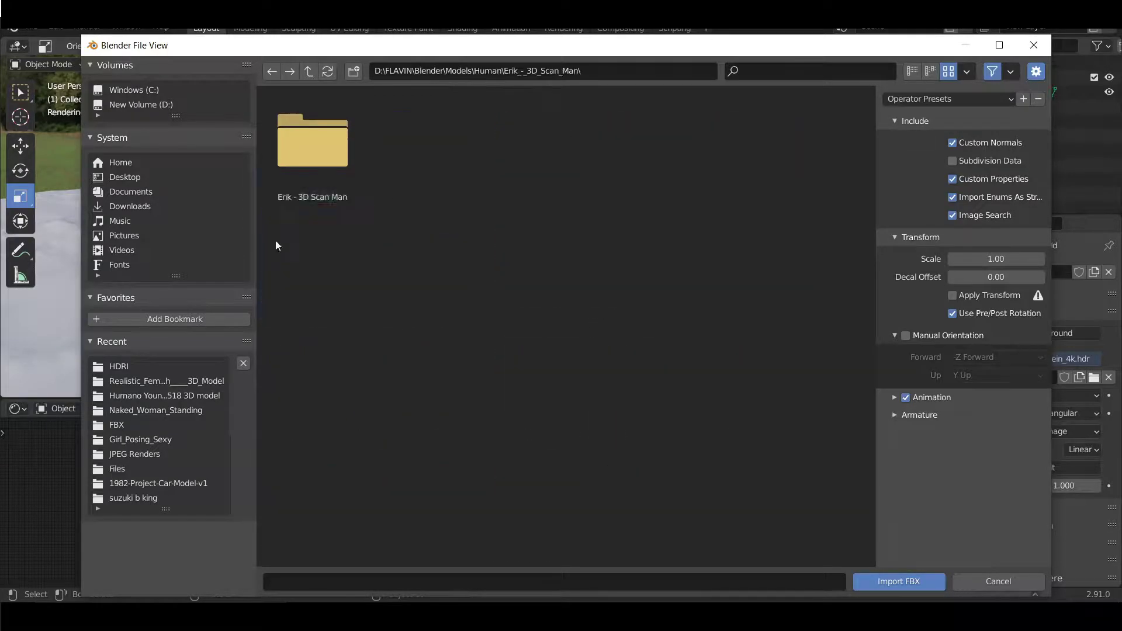
key("Escape")
mouse_move(581, 283)
middle_mouse_down()
mouse_move(635, 152)
mouse_move(736, 204)
mouse_move(636, 292)
middle_mouse_up()
- Create a new figure material with an image texture from the Erik 3D Scan Man folder
left_click(939, 504)
left_click(1057, 317)
left_click(1075, 443)
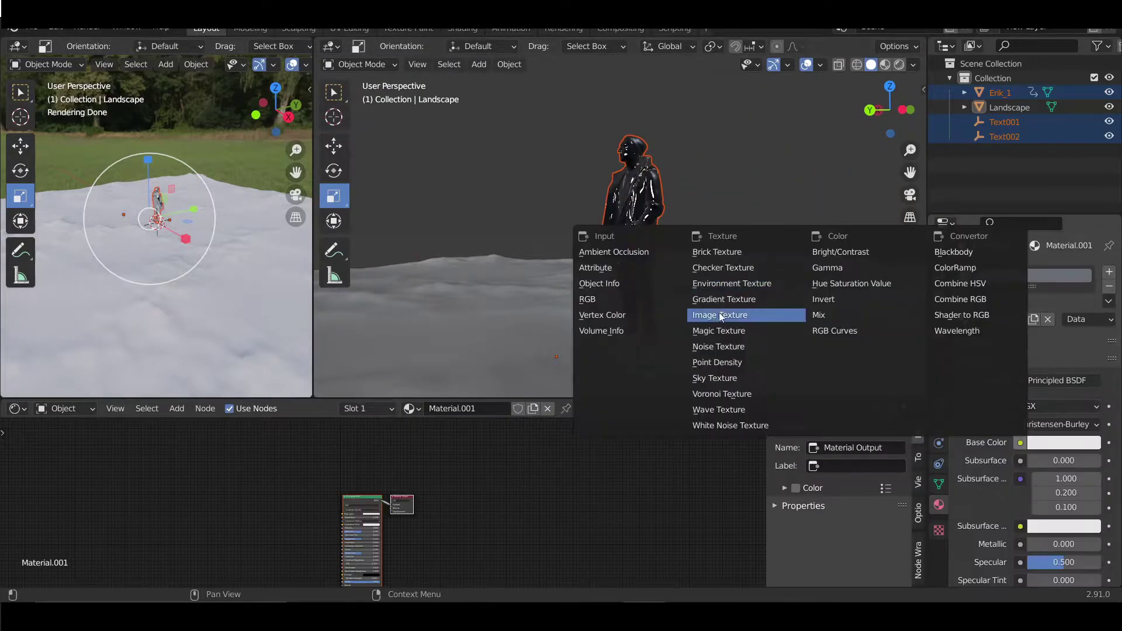
left_click(744, 316)
left_click(1084, 460)
double_click(336, 301)
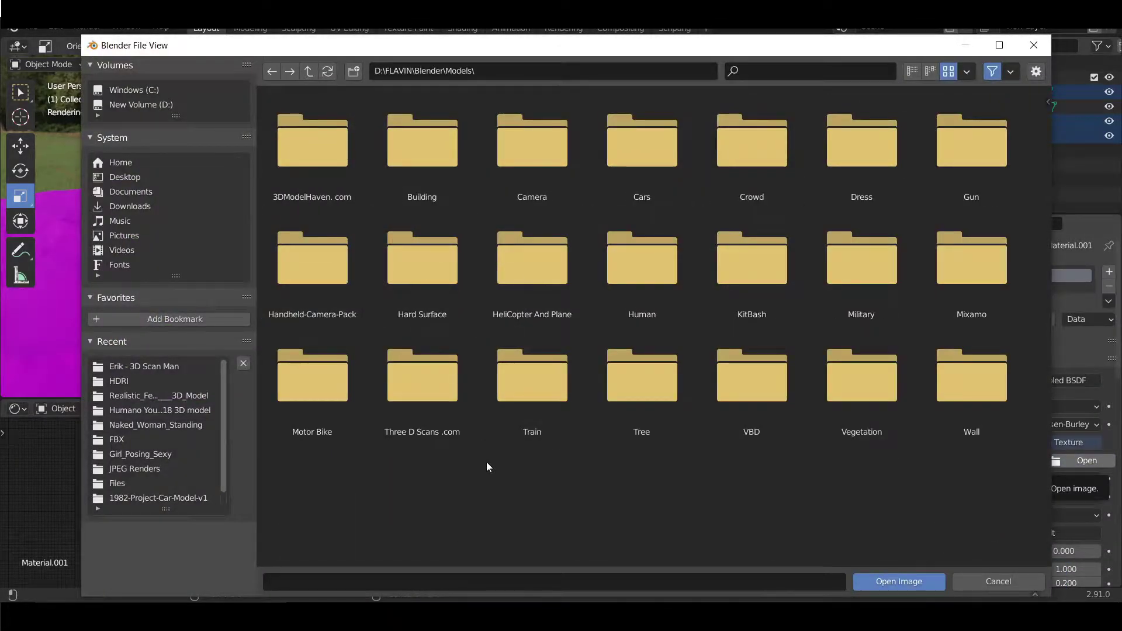
double_click(642, 263)
double_click(862, 146)
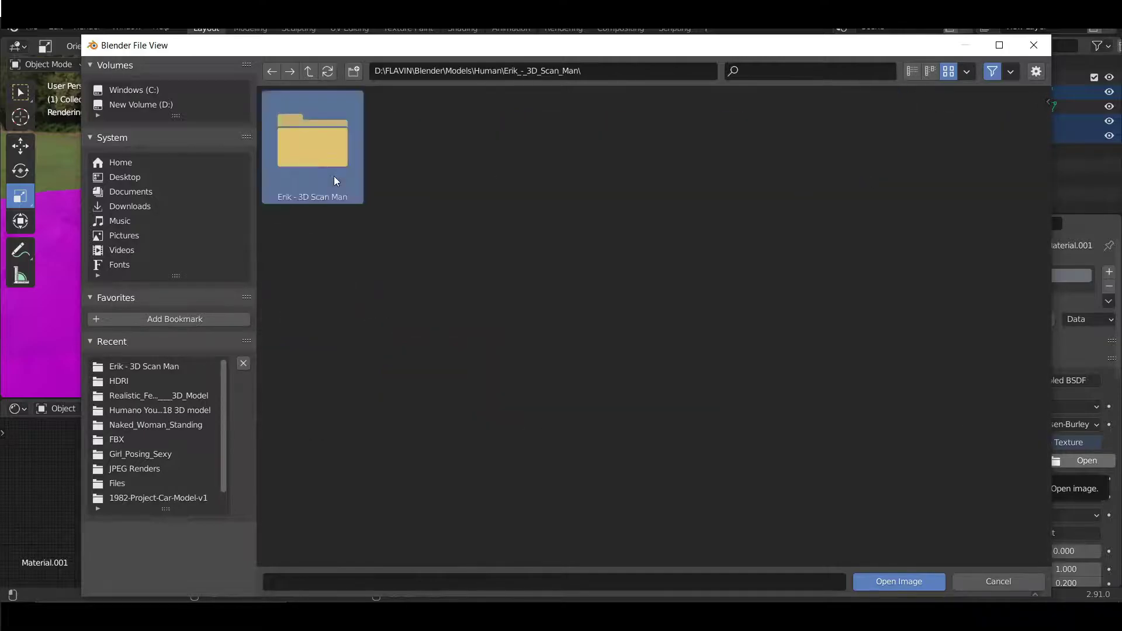
double_click(312, 146)
left_click(422, 146)
left_click(899, 582)
- Give Erik_1's base colour the Edit1_1_D.jpg scan image texture
left_click(1000, 92)
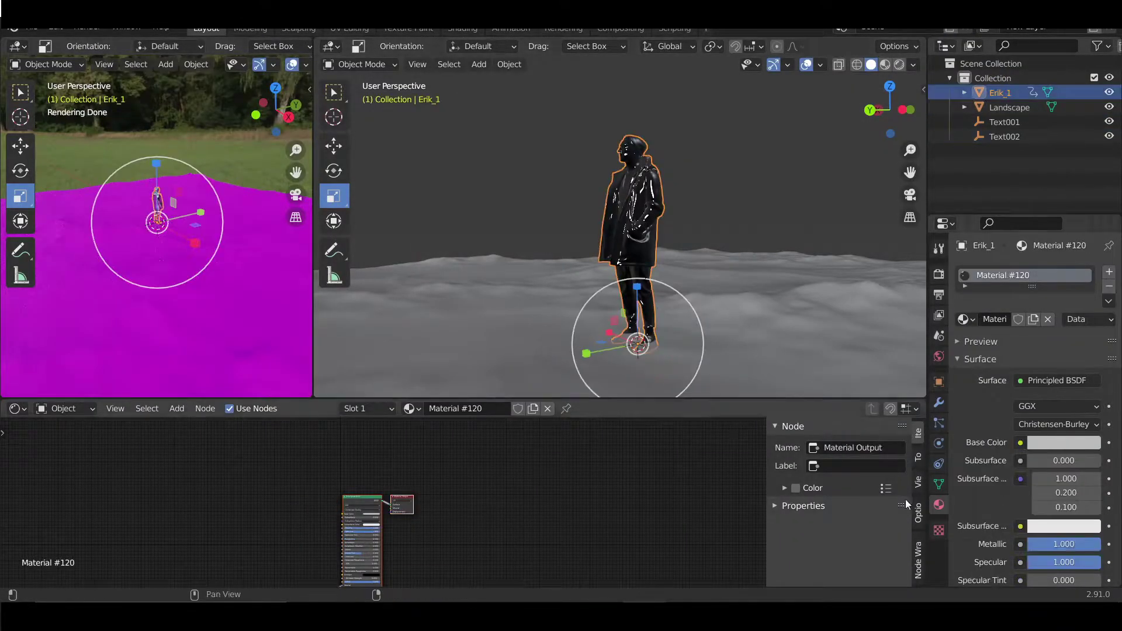
left_click(1075, 442)
left_click(717, 314)
left_click(1084, 461)
double_click(313, 263)
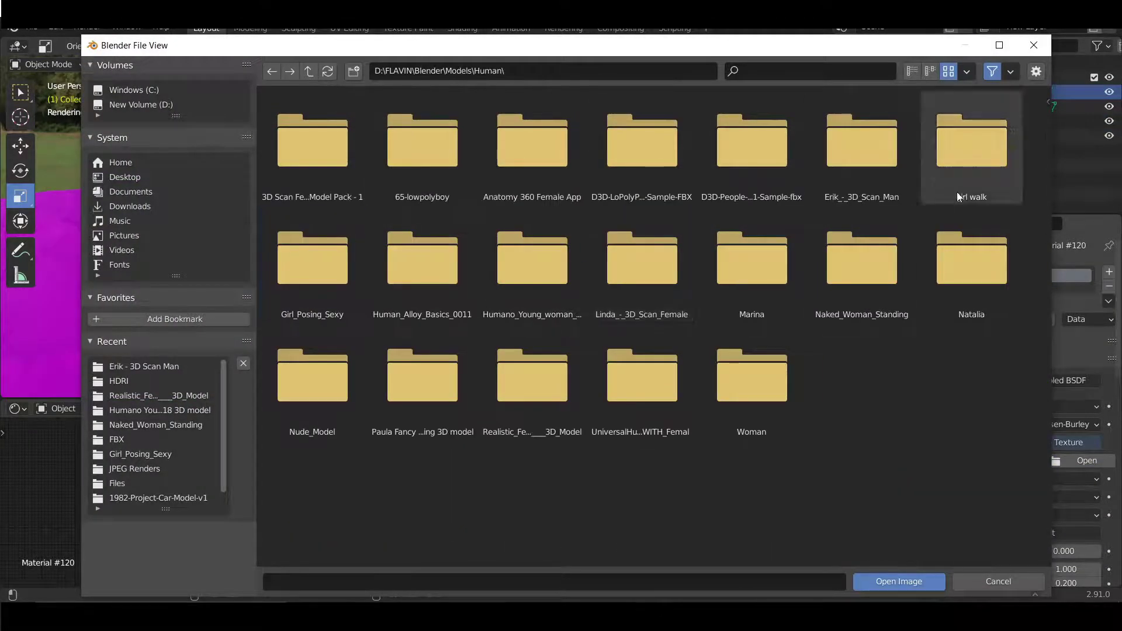
double_click(972, 146)
double_click(312, 147)
double_click(422, 146)
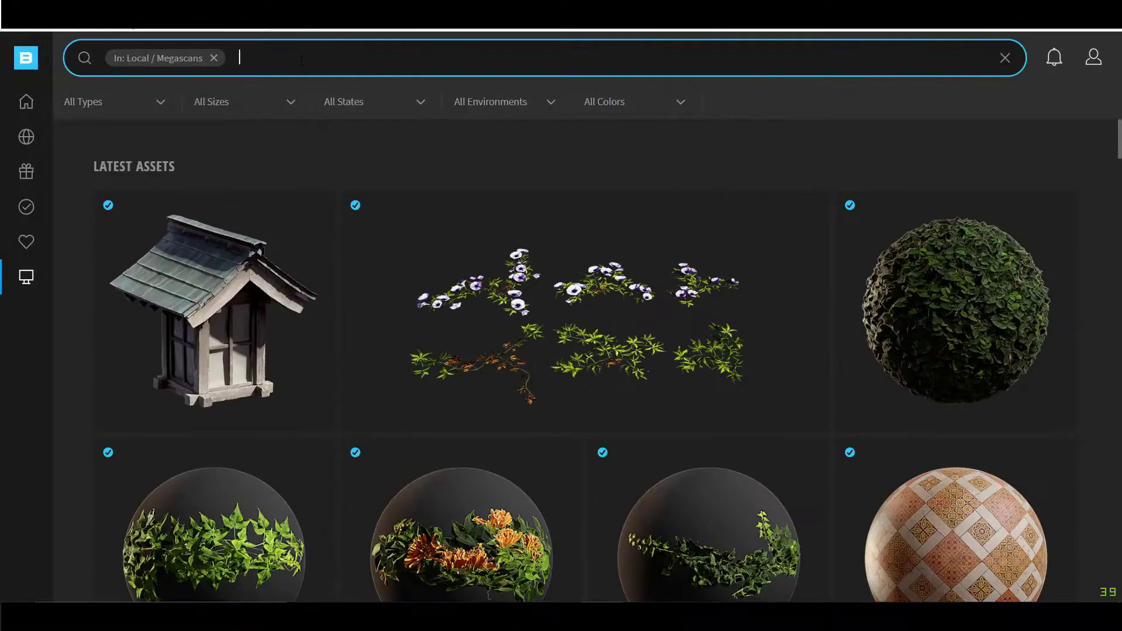
- Search the Megascans library for 'Iceland' and scroll through the results
type("Iceland")
key("Return")
scroll(816, 350, "down", 5)
scroll(817, 350, "down", 5)
scroll(817, 350, "down", 5)
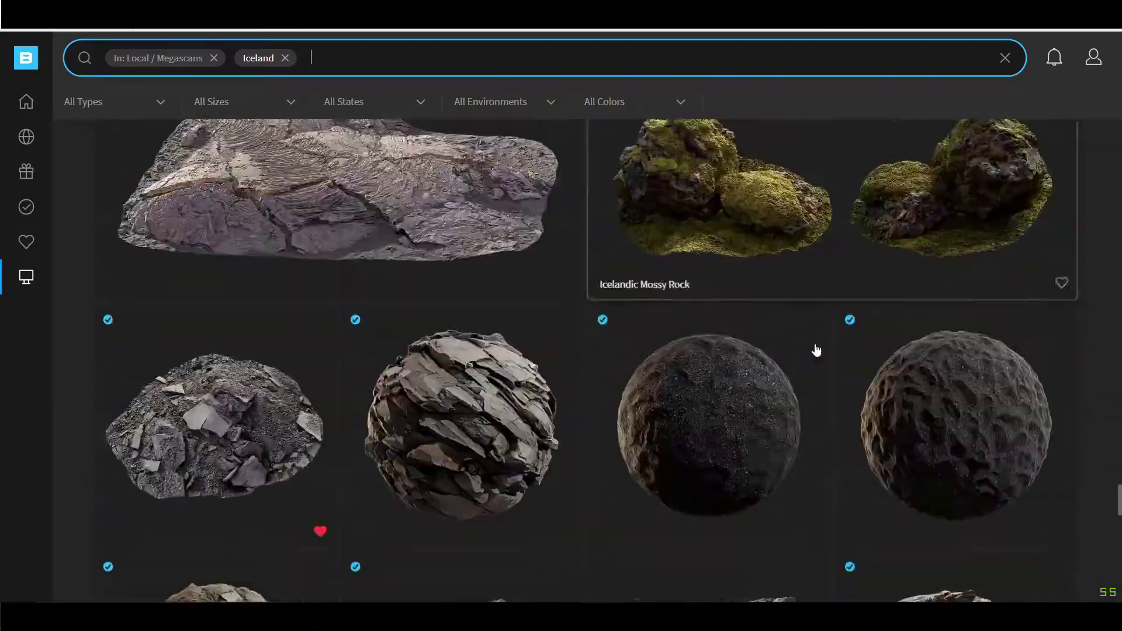
scroll(816, 350, "down", 2)
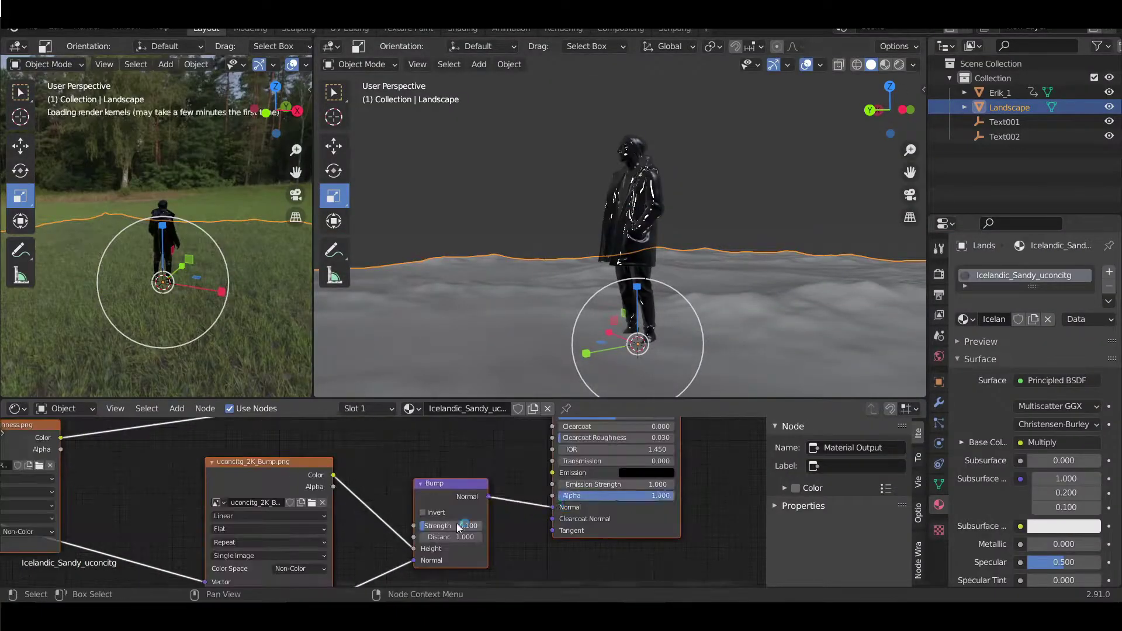
- Review the landscape's Icelandic Sandy material nodes, then add a 50 mm camera
key("alt+a")
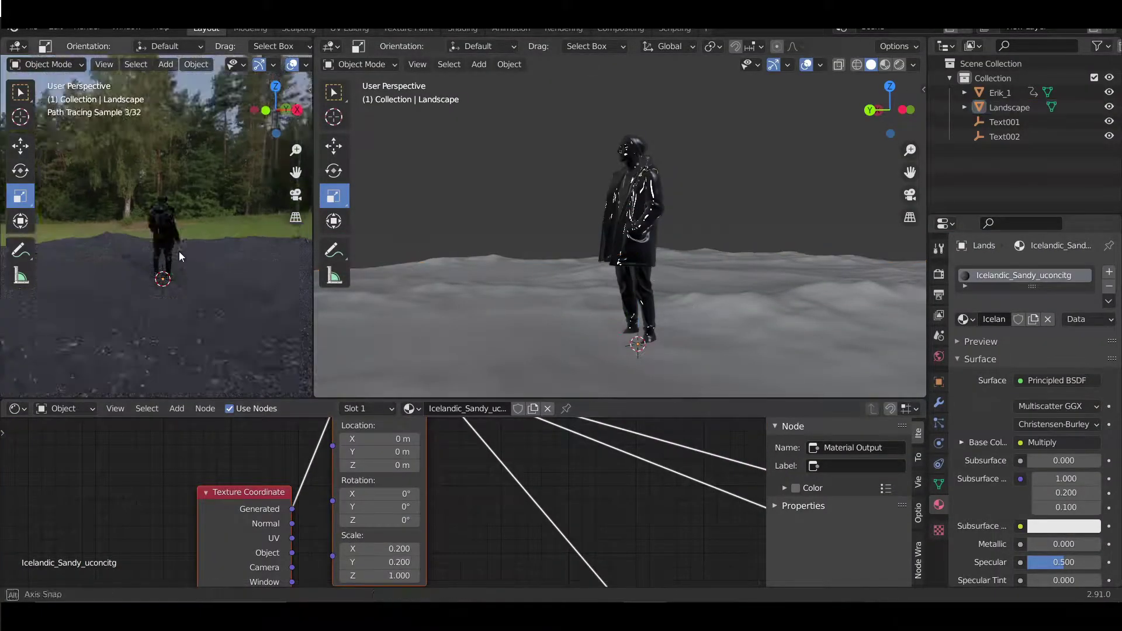
middle_click_drag(444, 526, 327, 451)
scroll(261, 388, "up", 3)
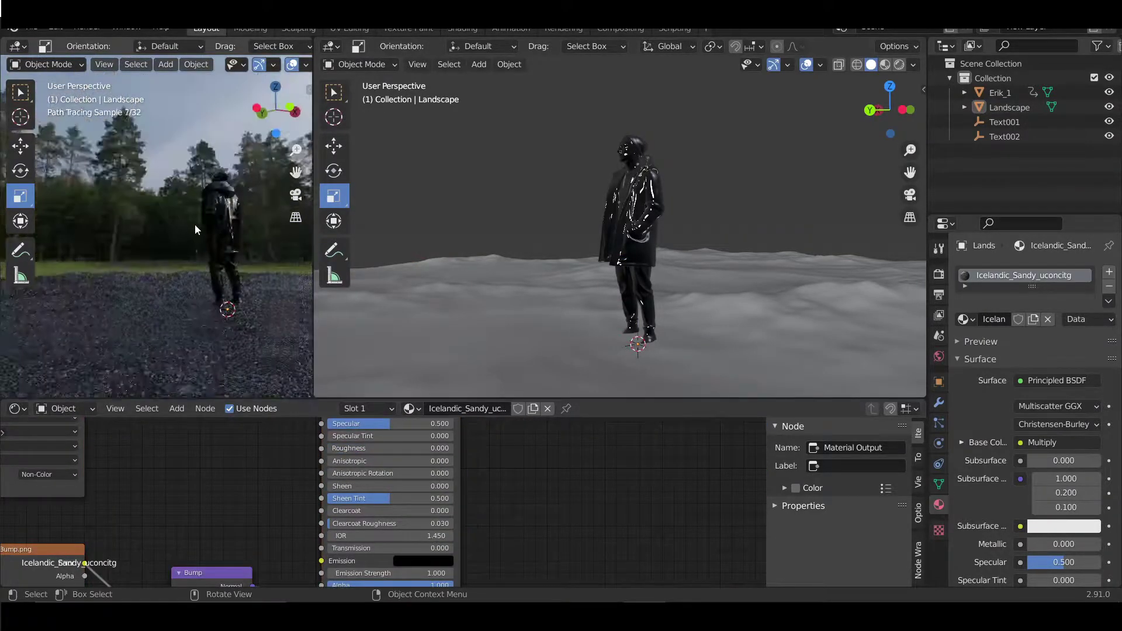
left_click(123, 327)
scroll(462, 531, "up", 3)
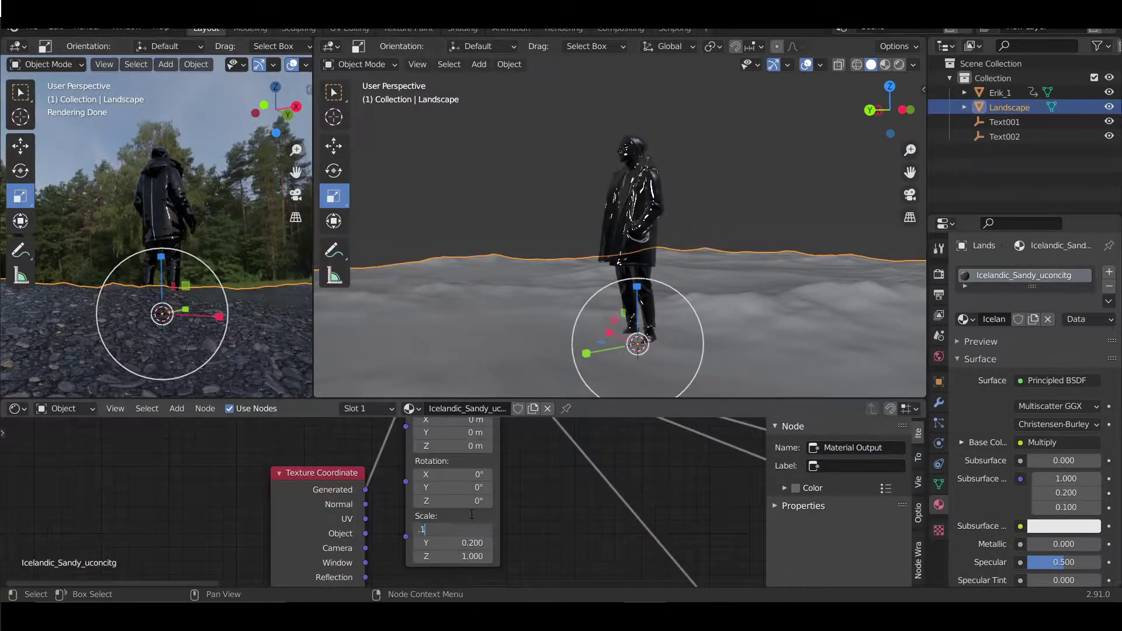
mouse_move(150, 238)
middle_mouse_down()
mouse_move(298, 246)
mouse_move(161, 234)
middle_mouse_up()
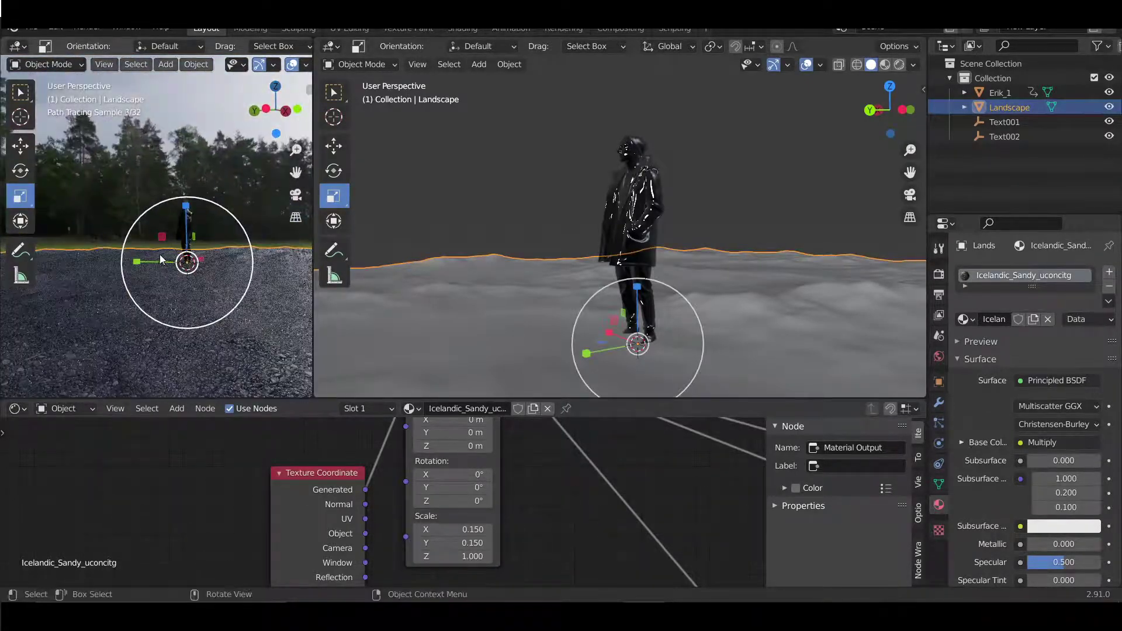
key("shift+a")
left_click(88, 471)
- Look through the camera, lock it to the view, and aim it at the figure
key("ctrl+KP_0")
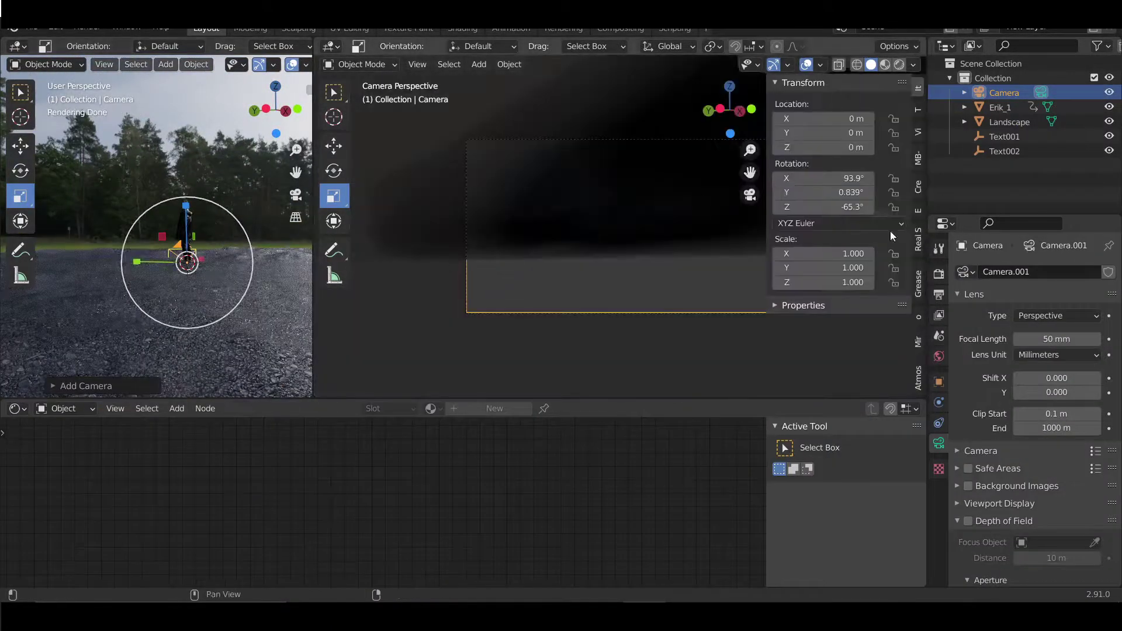
key("KP_0")
key("n")
left_click(207, 258)
key("n")
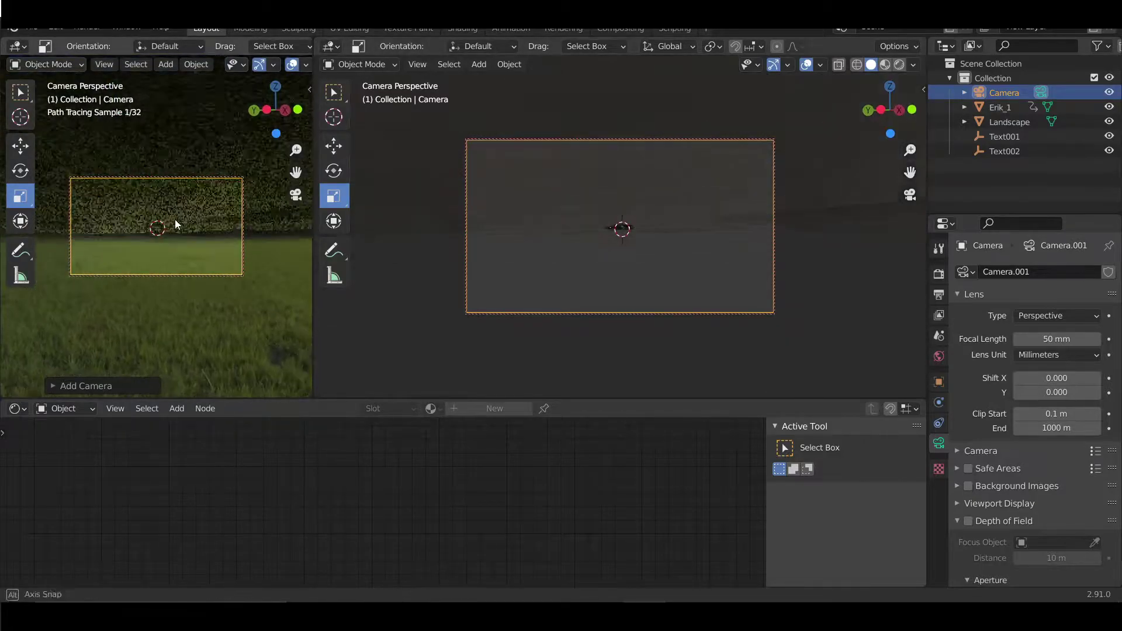
middle_click_drag(175, 219, 177, 236)
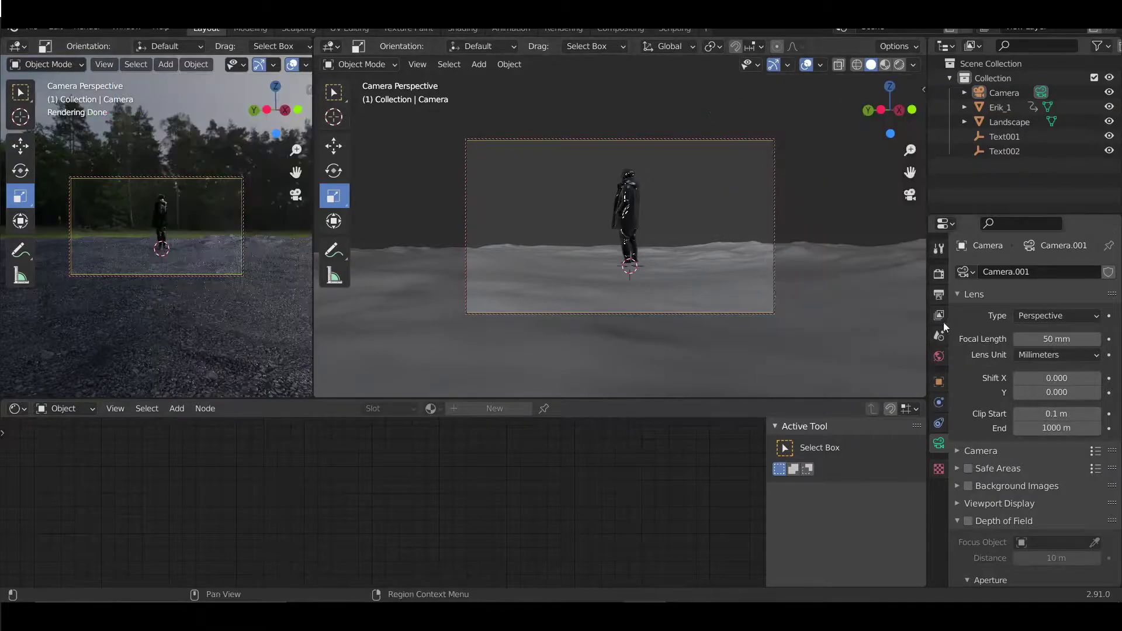
- Set render resolution to 1200 × 1500 px and reframe the figure lower
left_click(939, 294)
double_click(1068, 303)
key("Return")
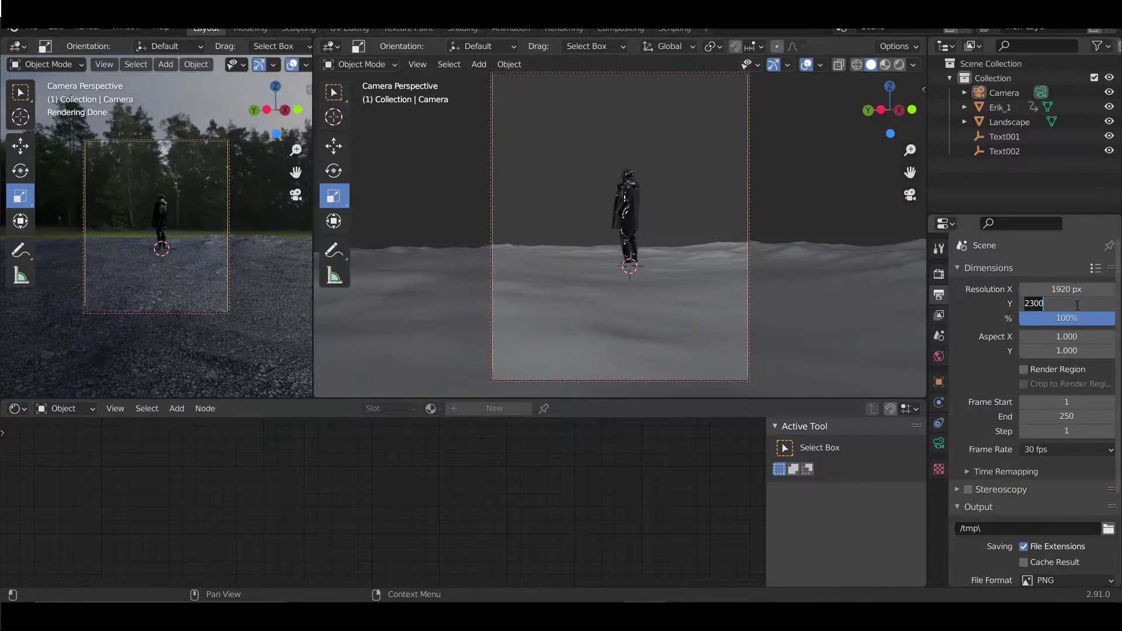
key("Return")
double_click(1067, 288)
type("1200")
key("Return")
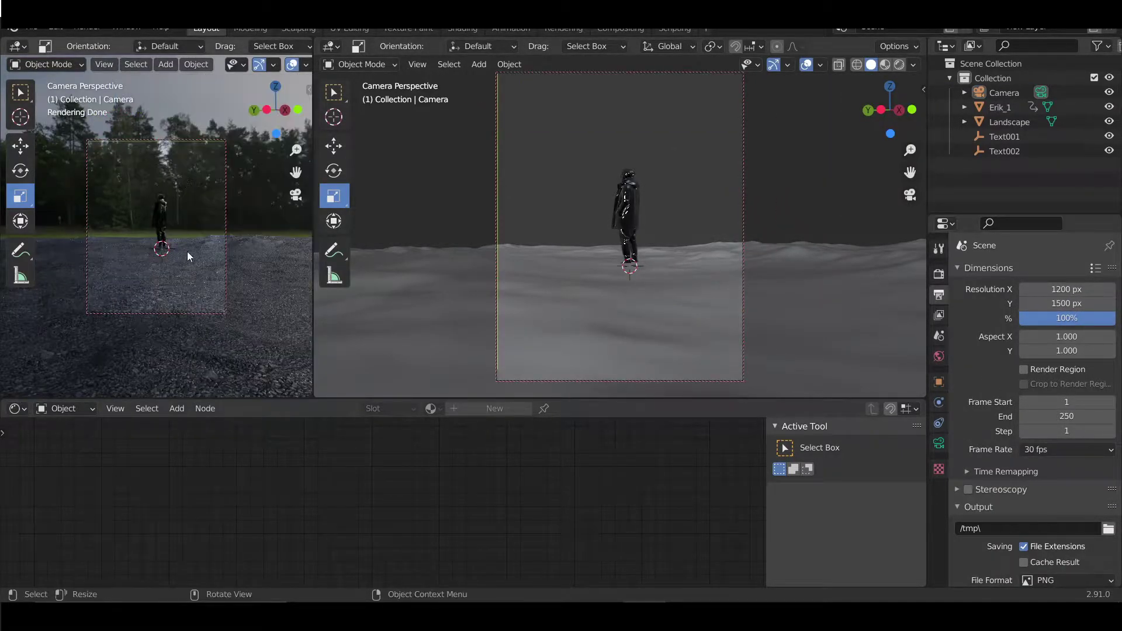
middle_click_drag(187, 252, 177, 230, "shift")
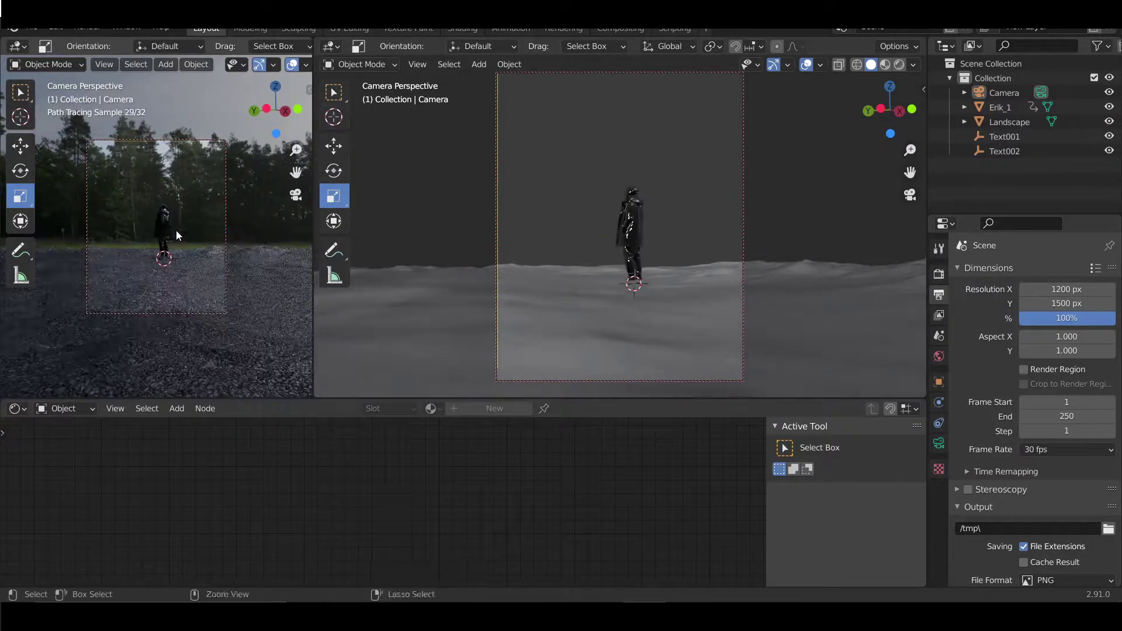
middle_click_drag(653, 137, 570, 264)
- Move the Erik_1 figure further to the right
key("n")
key("n")
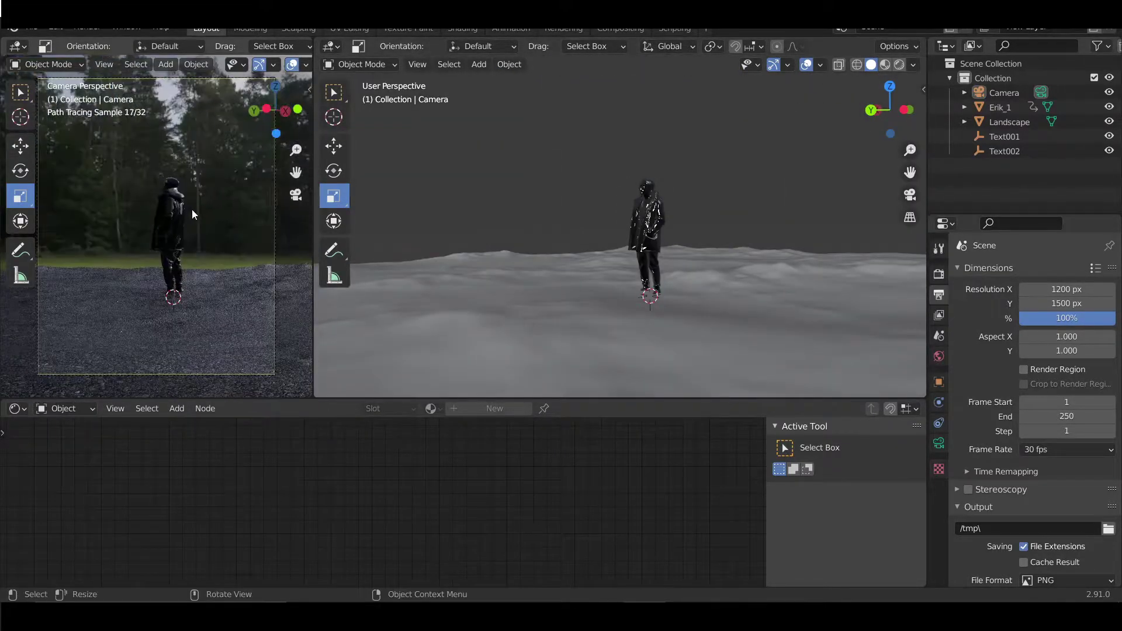
left_click(206, 211)
scroll(466, 519, "up", 5)
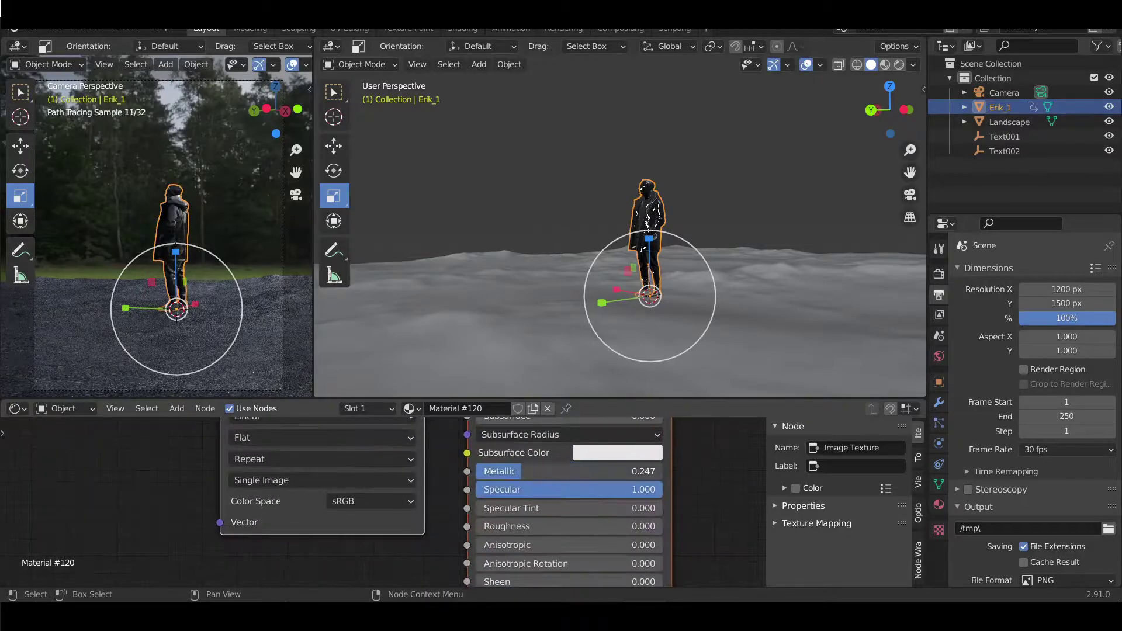
key("alt+a")
scroll(572, 227, "up", 3)
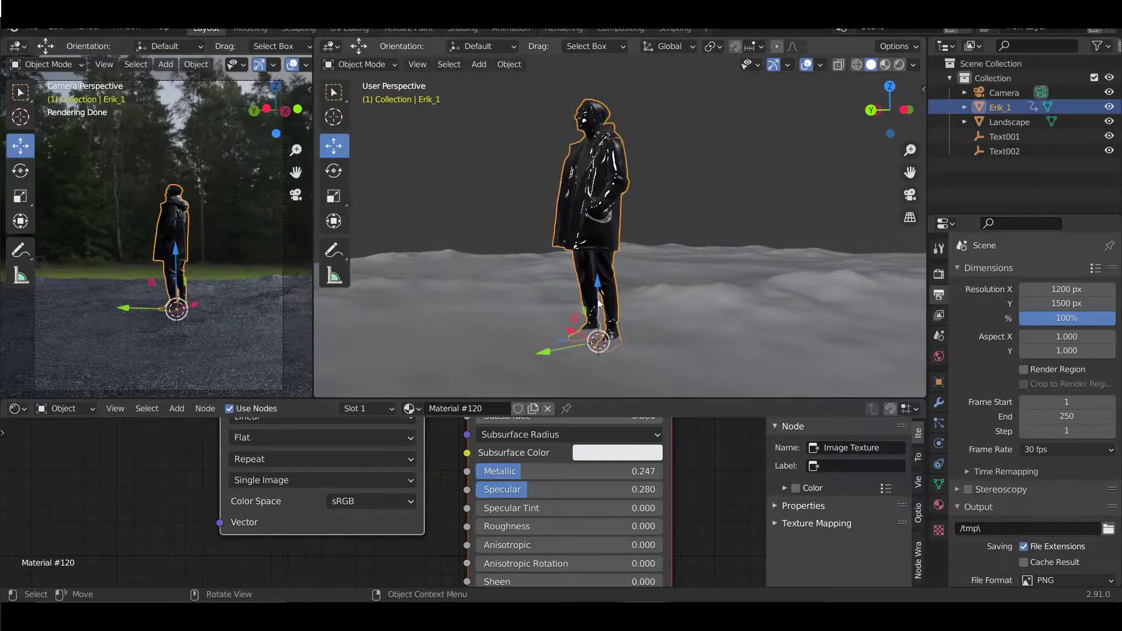
middle_click_drag(672, 113, 619, 175)
key("g")
left_click(646, 187)
left_click(646, 187)
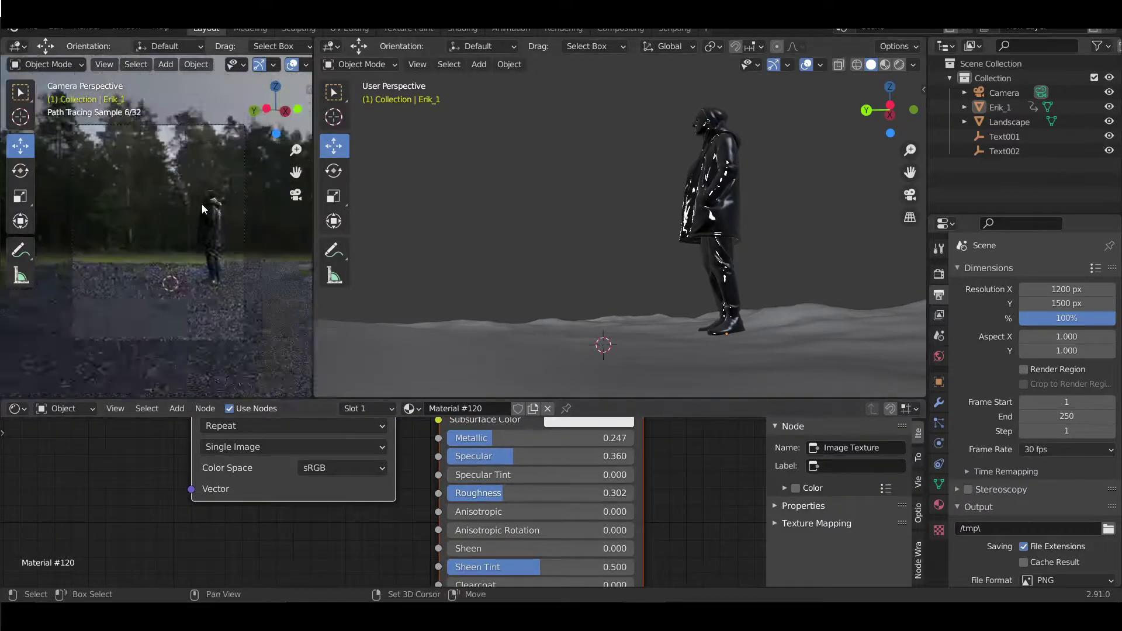
- Enable the transparent film background and reselect the scanned man
left_click(973, 509)
scroll(993, 468, "down", 4)
left_click(977, 519)
left_click(177, 136)
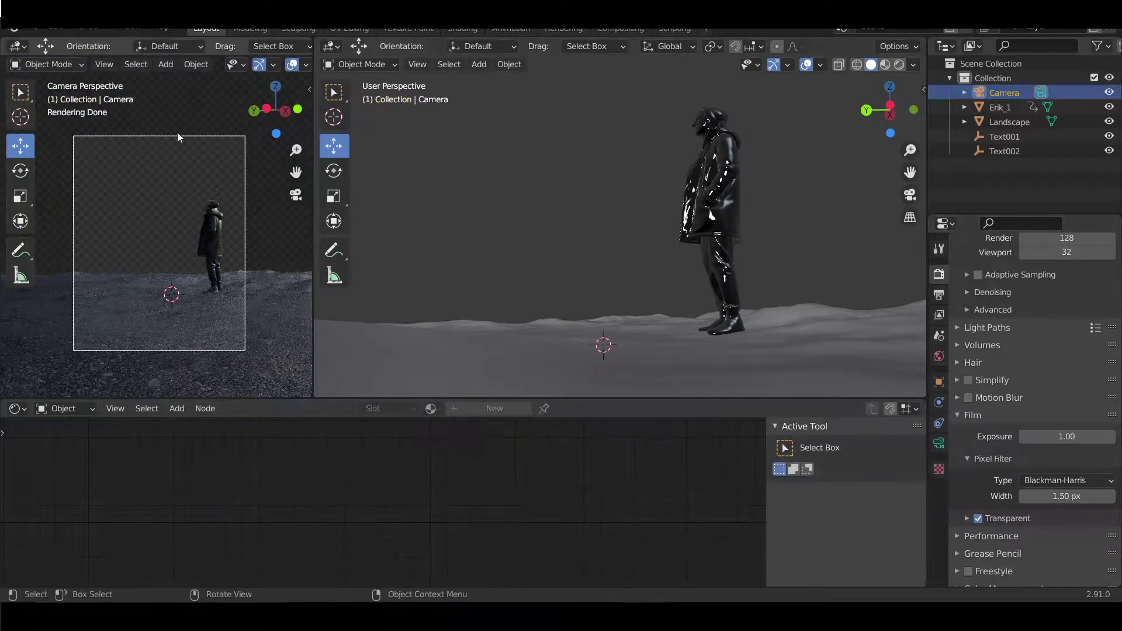
left_click(215, 233)
middle_click_drag(743, 344, 725, 328)
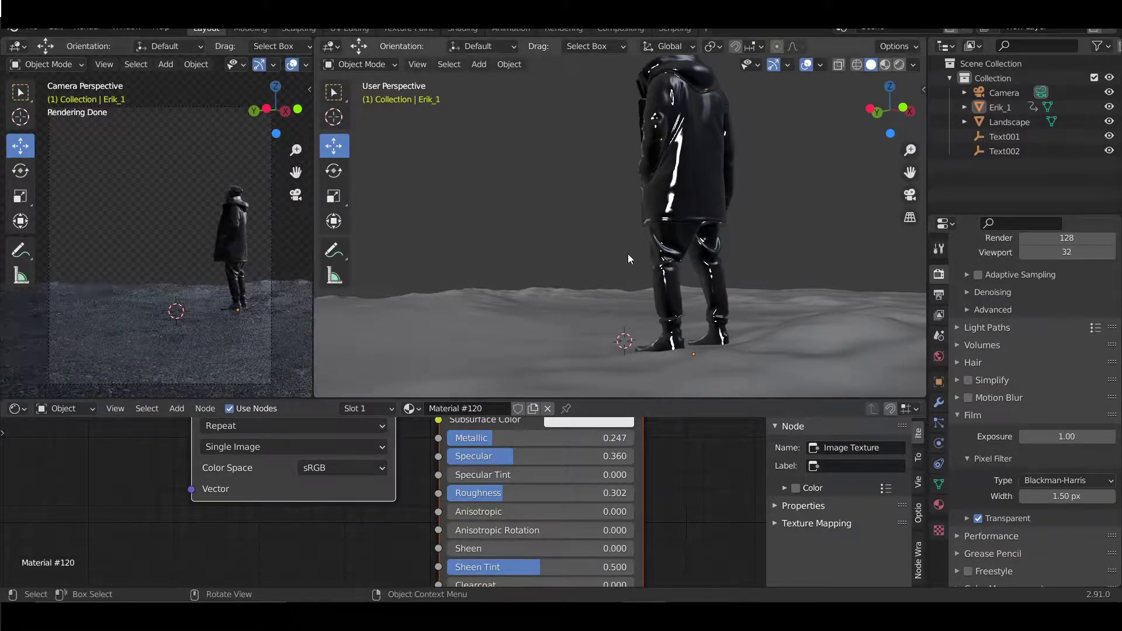
- Lower the scanned man vertically onto the ground
left_click(643, 252)
scroll(541, 212, "up", 5)
key("g")
key("z")
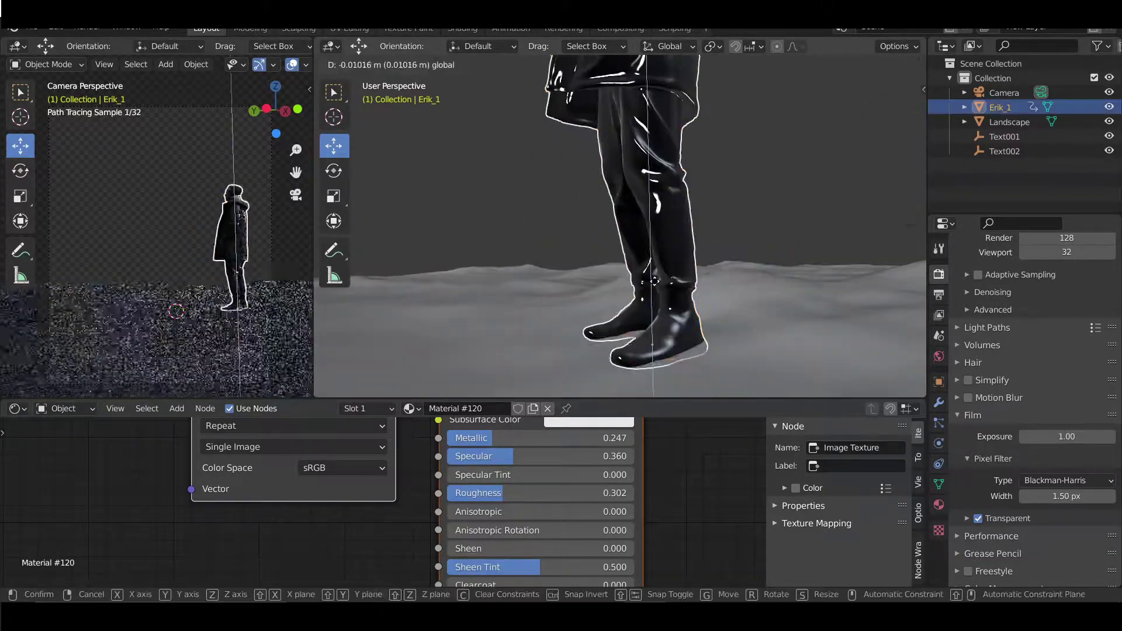
key("Escape")
scroll(504, 199, "down", 3)
scroll(503, 199, "down", 5)
- Turn the scanned man around his vertical axis to face a new direction
left_click(734, 276)
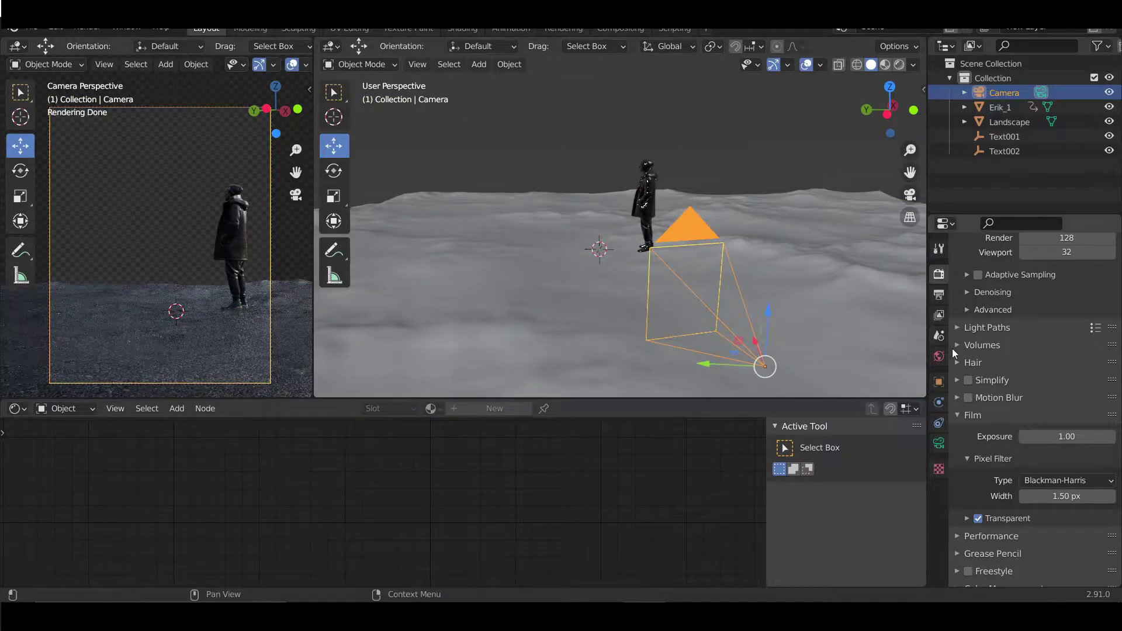
left_click(939, 443)
left_click(1000, 107)
left_click(334, 170)
left_click_drag(698, 255, 648, 277)
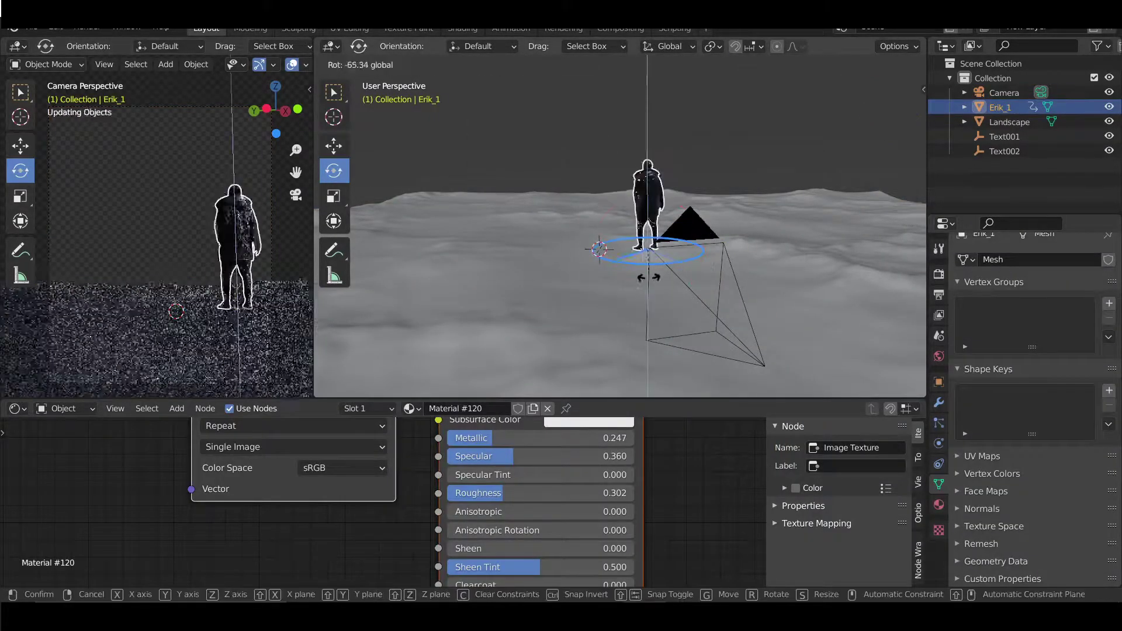
left_click(649, 277)
left_click(723, 160)
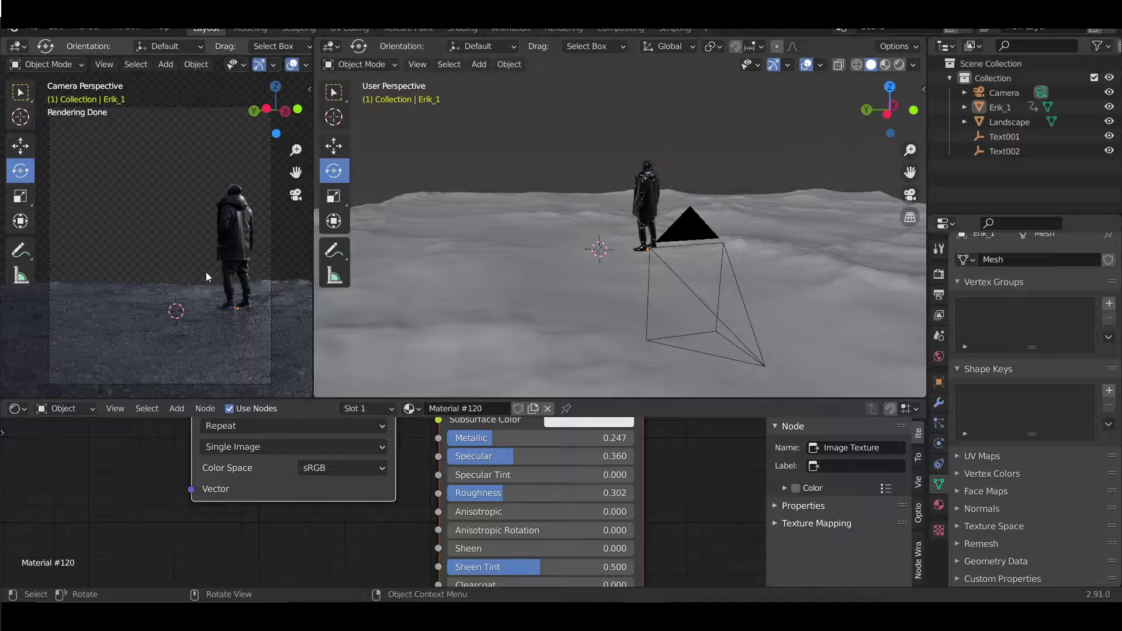
- Bring up the Add > Mesh menu for a new landscape
scroll(578, 173, "down", 2)
key("shift+a")
left_click(594, 255)
- Add a new landscape and raise it upward behind the figure
left_click(403, 387)
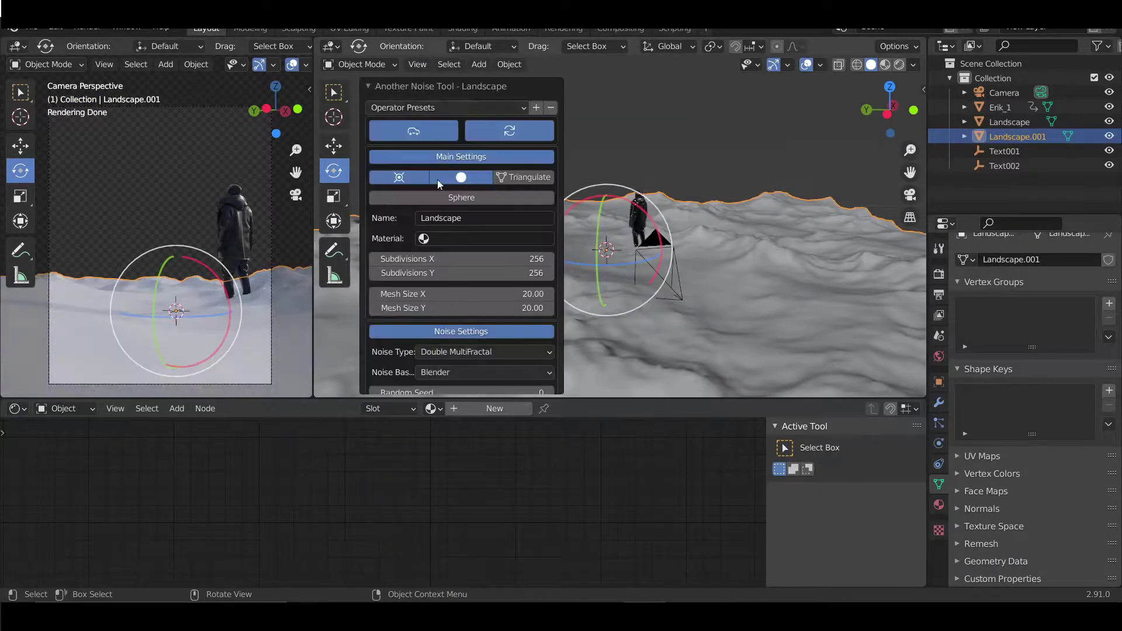
key("KP_Decimal")
scroll(619, 234, "down", 5)
middle_click_drag(619, 234, 619, 175)
key("g")
key("z")
left_click(723, 149)
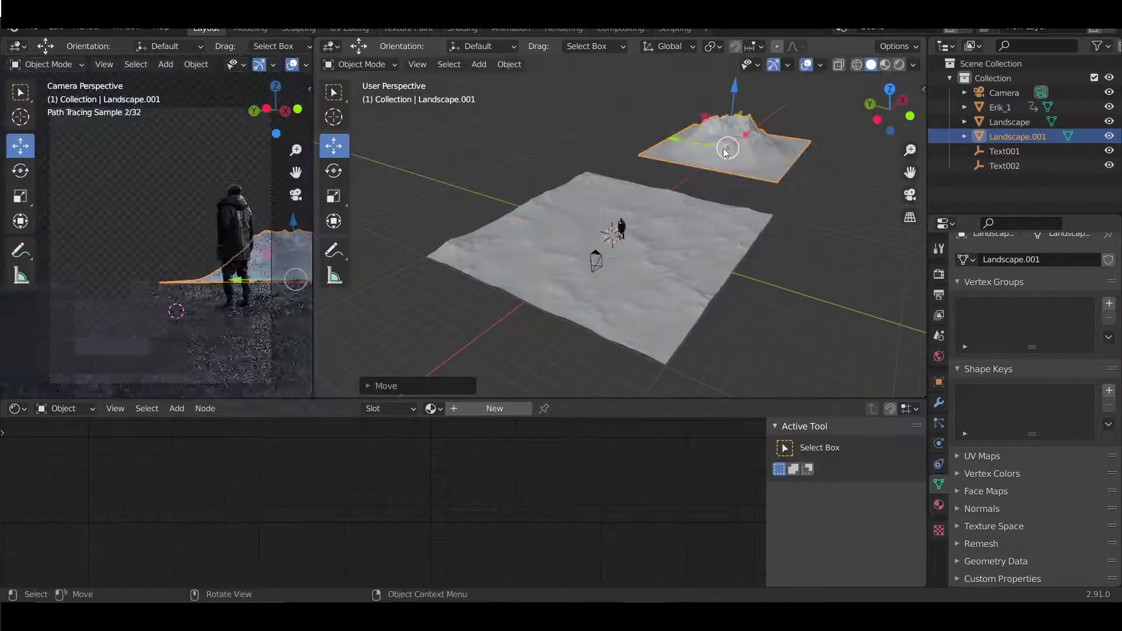
left_click(20, 145)
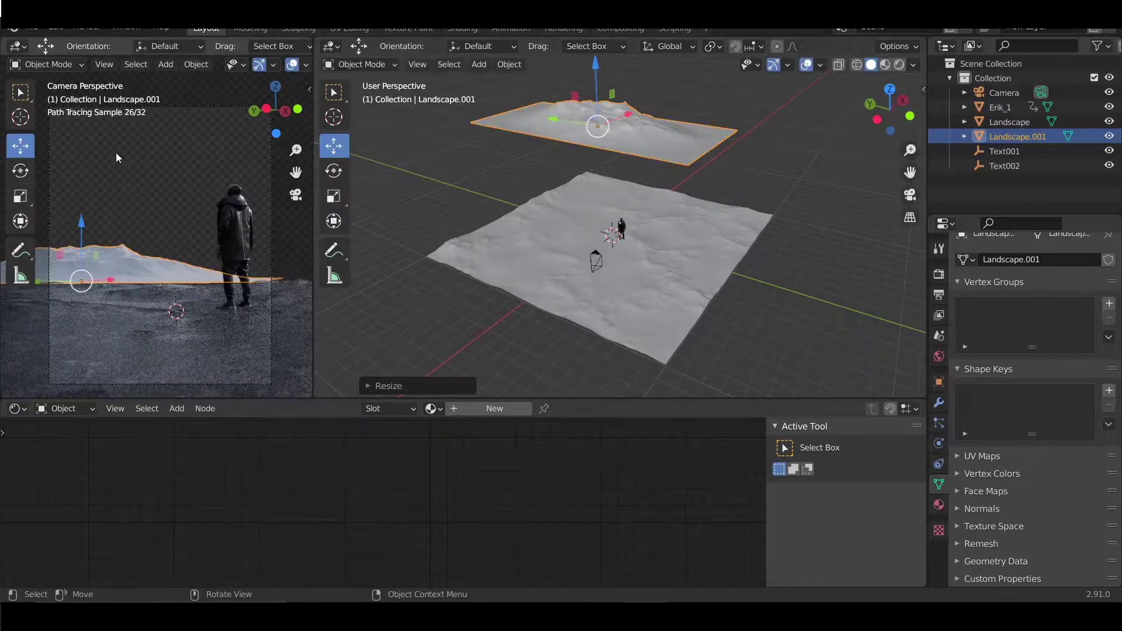
key("ctrl+z")
key("ctrl+z")
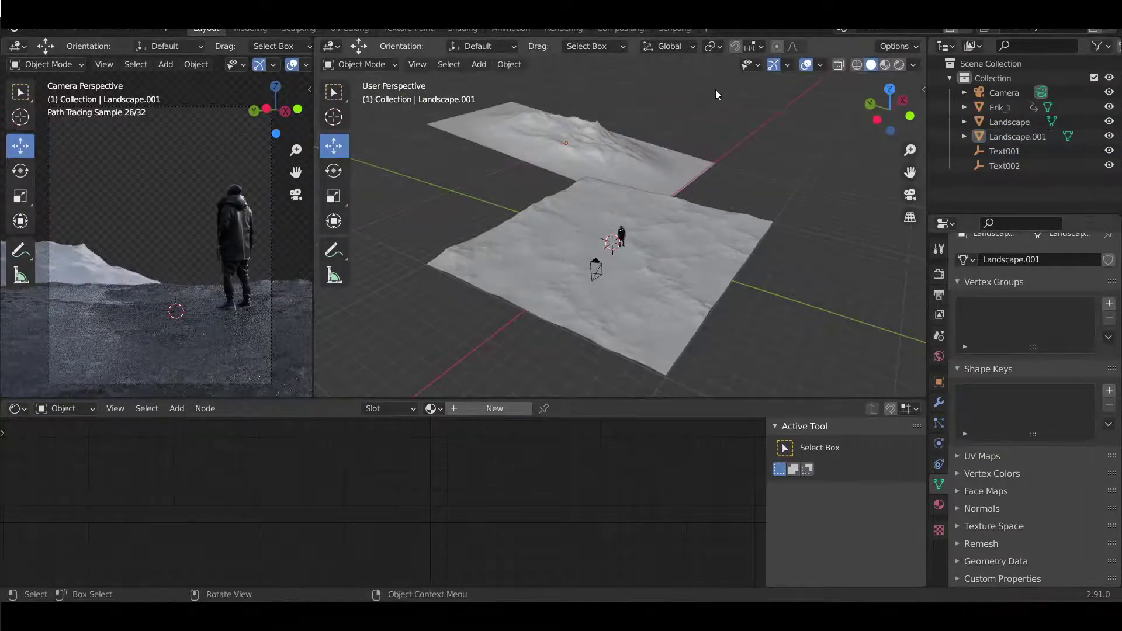
- Move the duplicate landscape to the side and turn it slightly
left_click_drag(593, 139, 737, 176)
middle_click_drag(736, 175, 805, 159)
key("shift+space")
key("r")
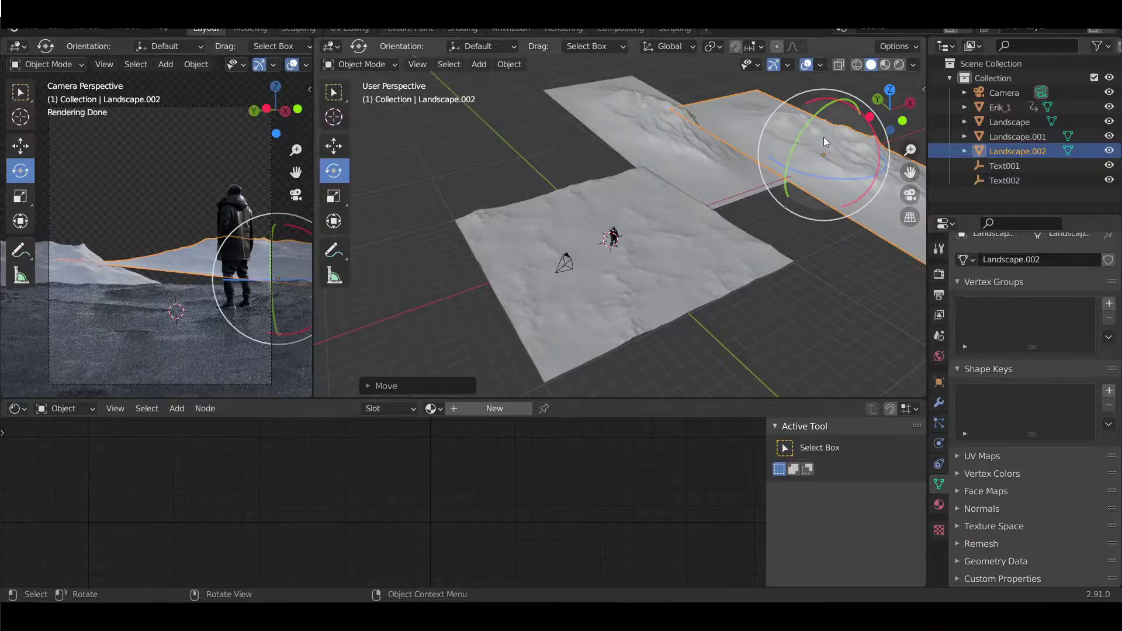
left_click_drag(823, 137, 870, 131)
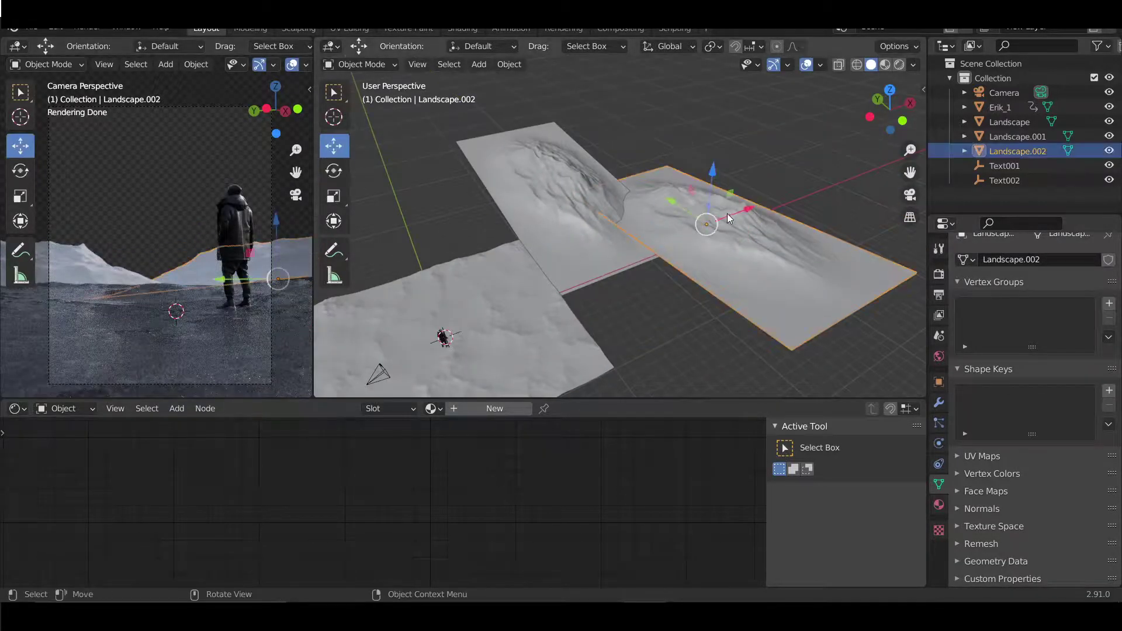
middle_click_drag(727, 219, 693, 188)
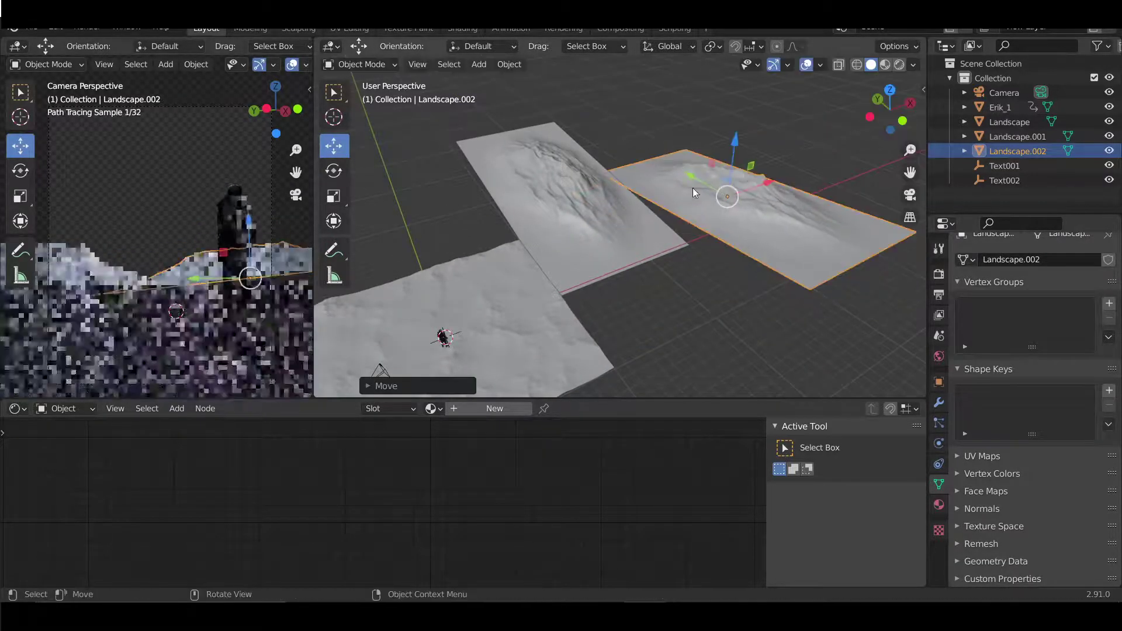
- Duplicate the landscape again and place the third copy further back
left_click(437, 255)
key("shift+d")
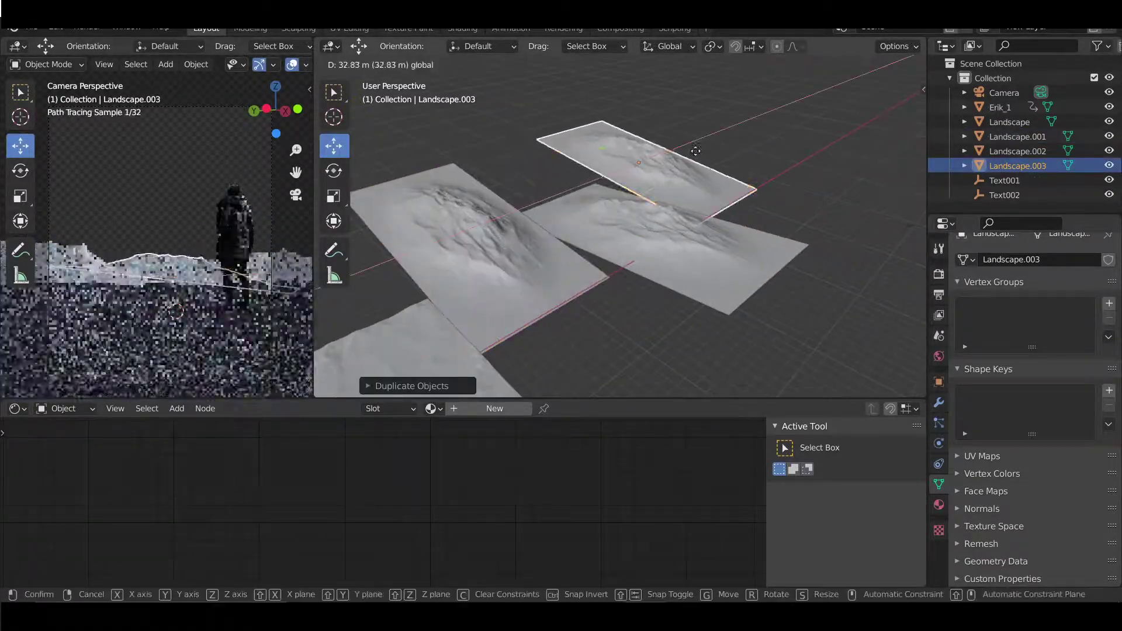
left_click(622, 117)
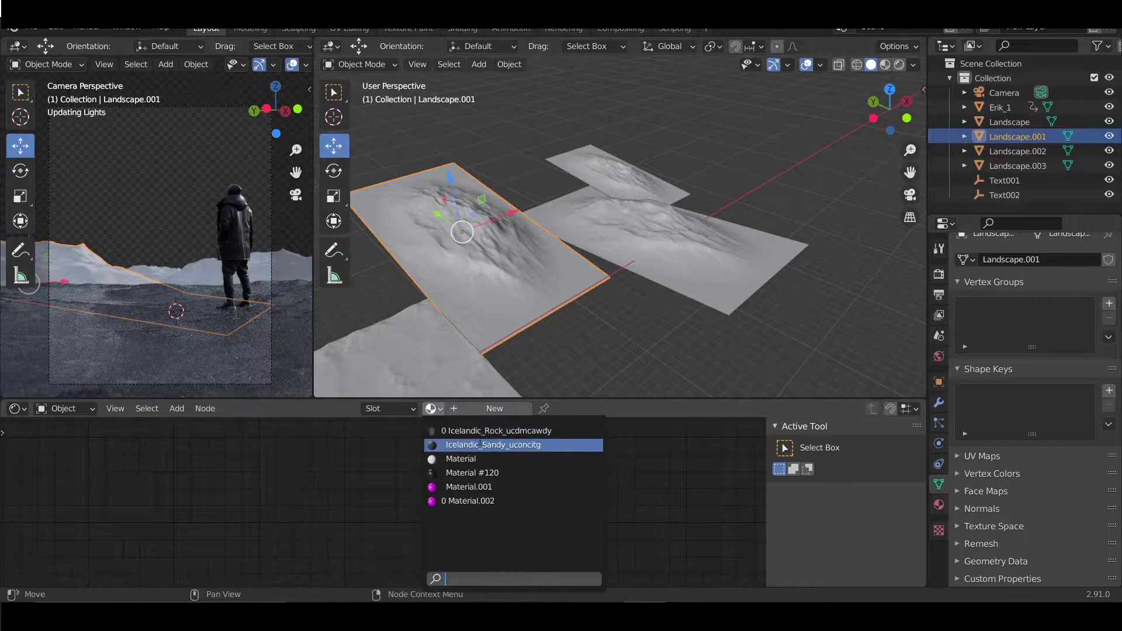
- Apply the Icelandic_Rock material to all three hill landscapes and select the camera
left_click(479, 431)
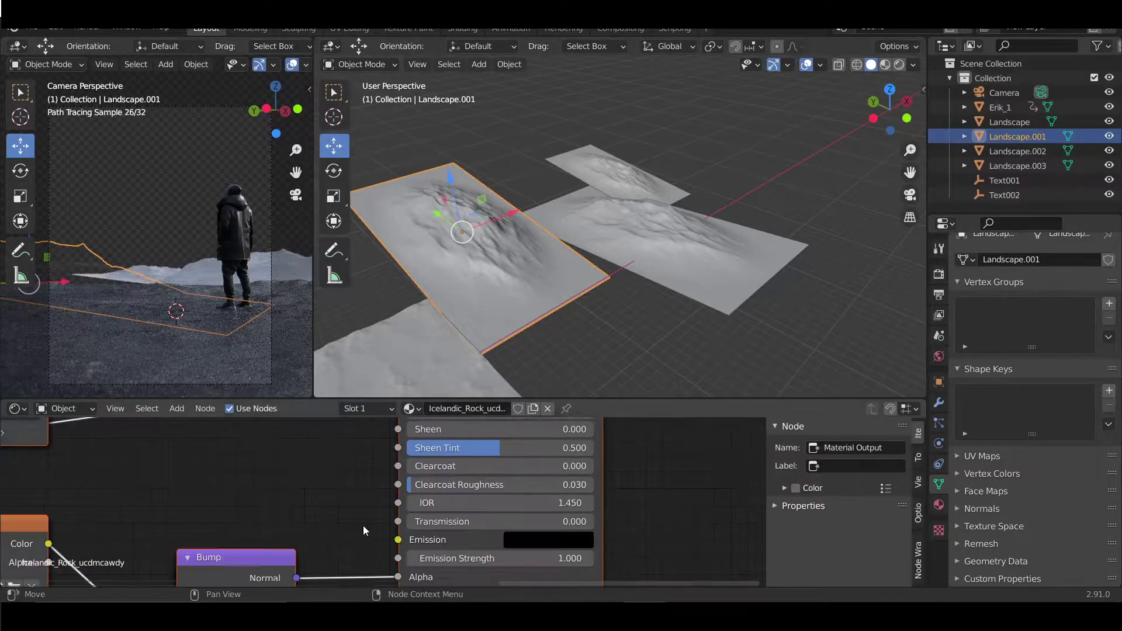
scroll(363, 525, "down", 3)
scroll(234, 509, "up", 5)
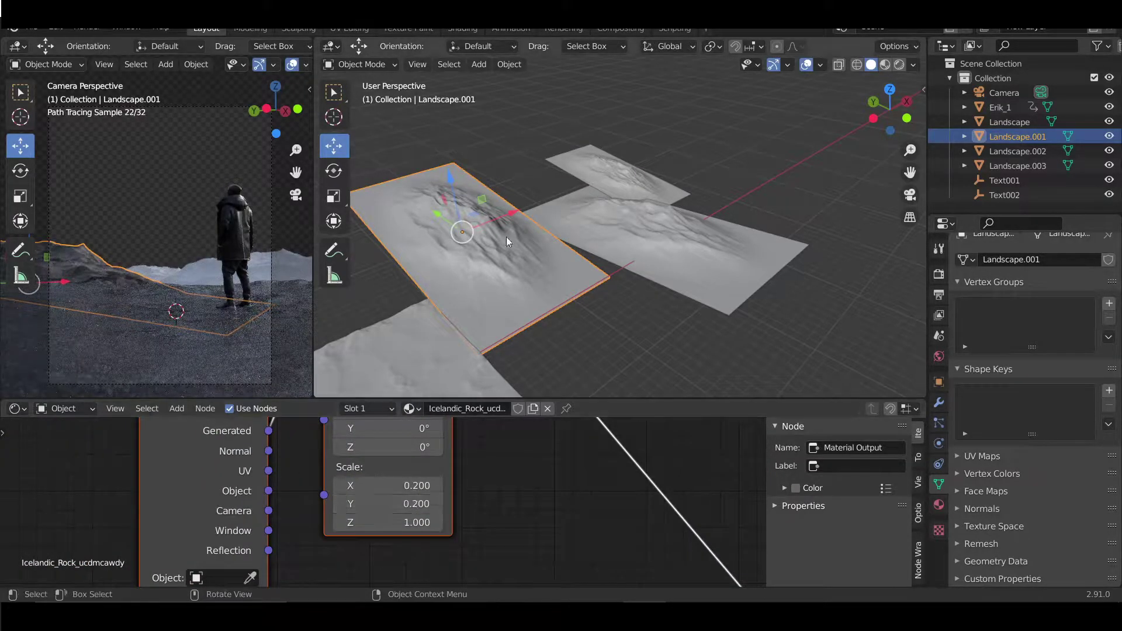
left_click(594, 309)
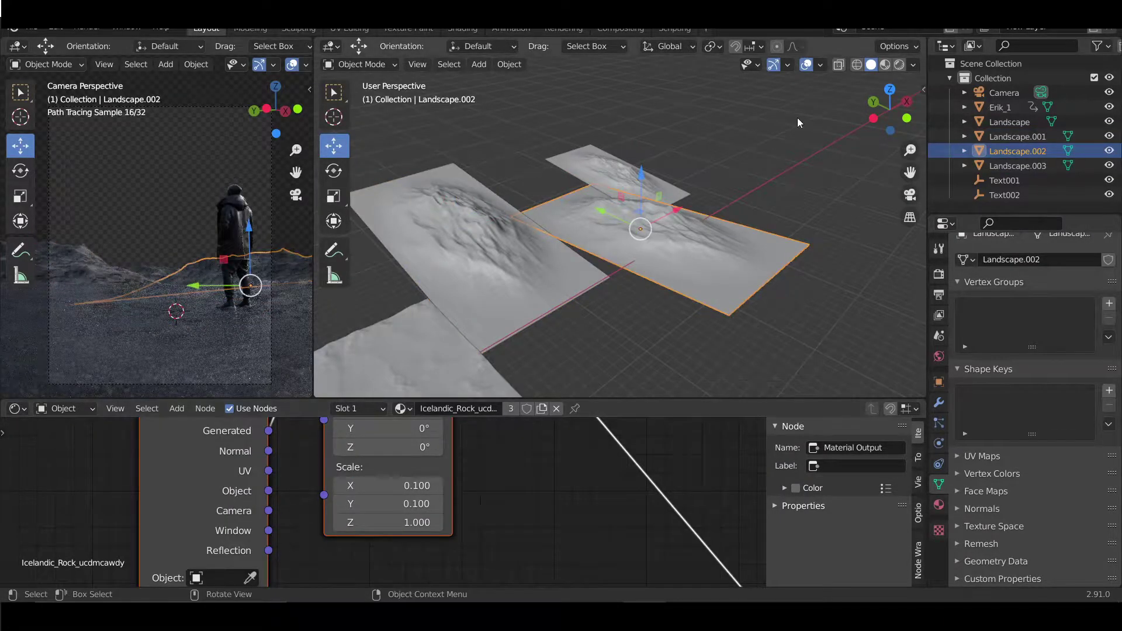
left_click_drag(755, 111, 371, 288)
left_click(1004, 92)
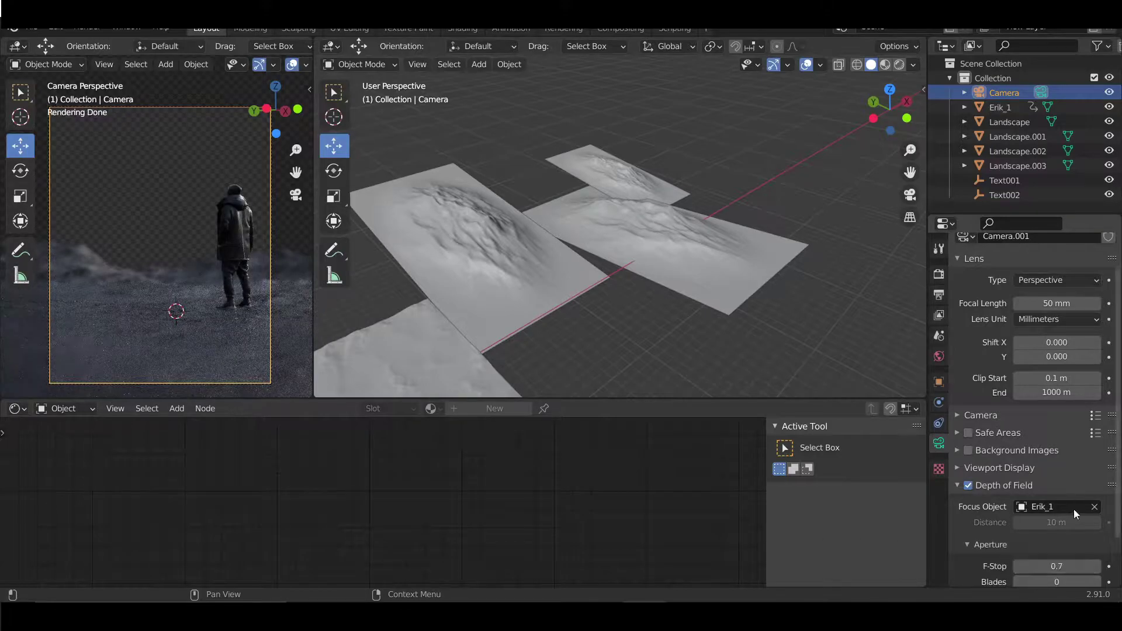
- Raise the camera's depth-of-field F-Stop to 3.0
key("n")
left_click_drag(1056, 566, 1069, 566)
key("n")
scroll(201, 265, "up", 4)
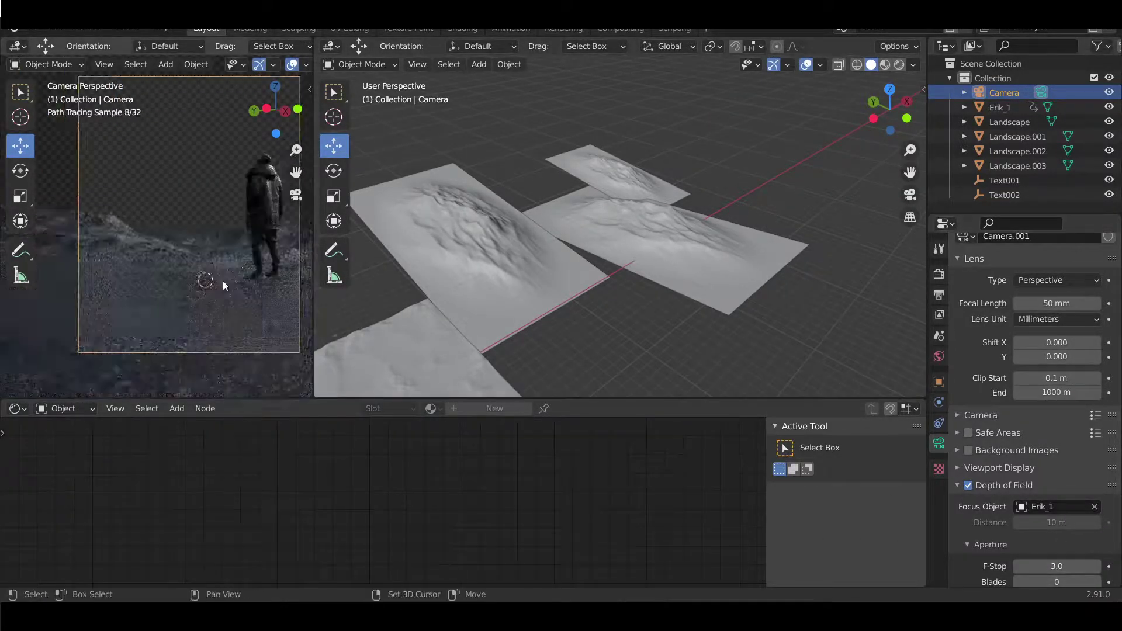
- Delete the three hill landscapes and open the FBX import browser
left_click(117, 257)
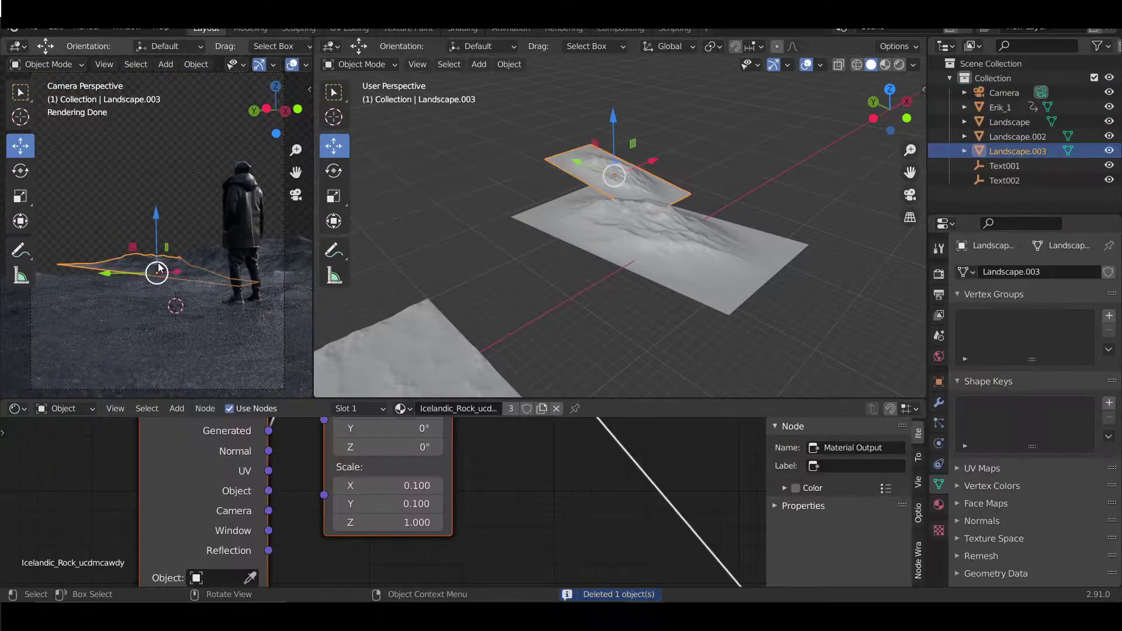
key("Delete")
left_click(452, 183)
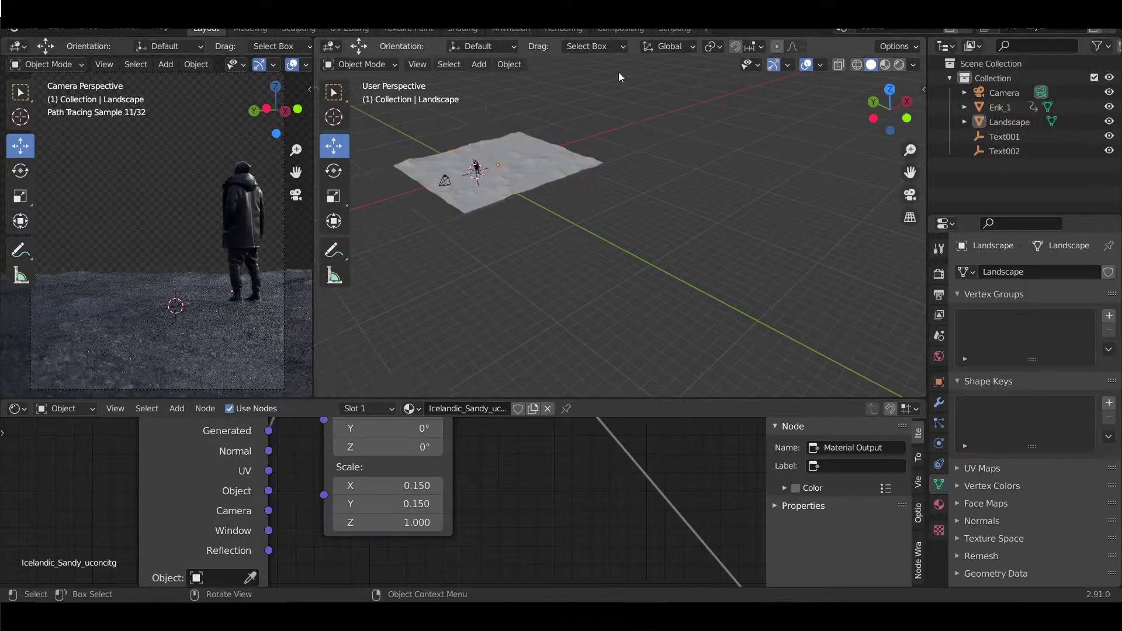
middle_click_drag(619, 72, 588, 226)
scroll(588, 226, "up", 3)
left_click(32, 27)
left_click(225, 340)
- Import the female scan's FBX file from her folder under the models directory
left_click(308, 76)
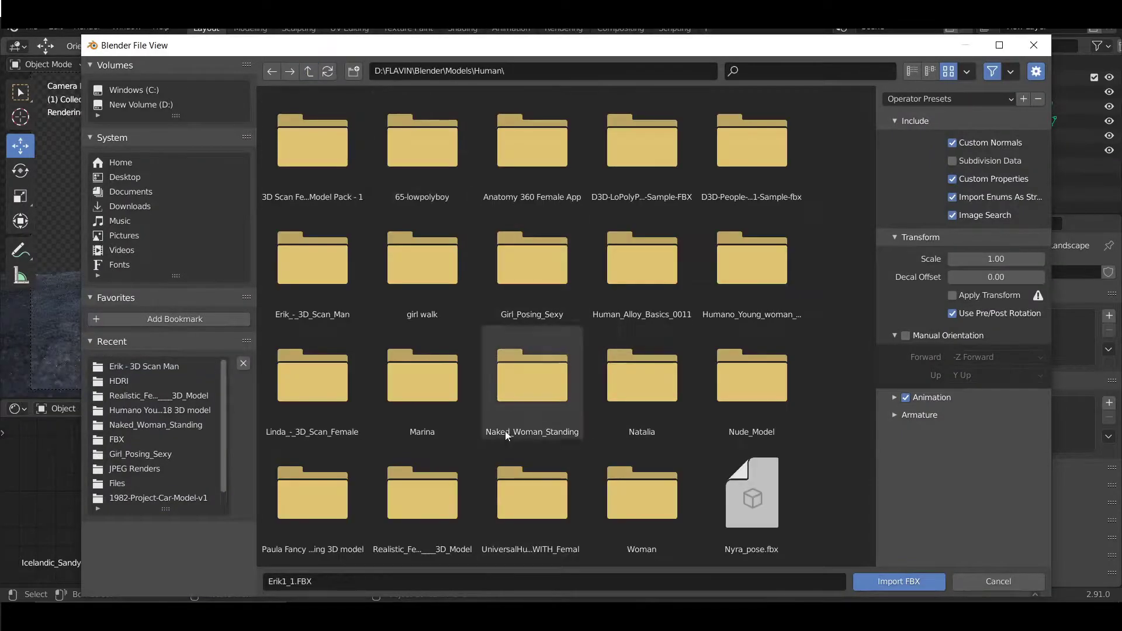
double_click(514, 374)
double_click(311, 196)
- Rotate the imported woman upright and turn her around her vertical axis
scroll(604, 222, "up", 3)
key("shift+space")
key("t")
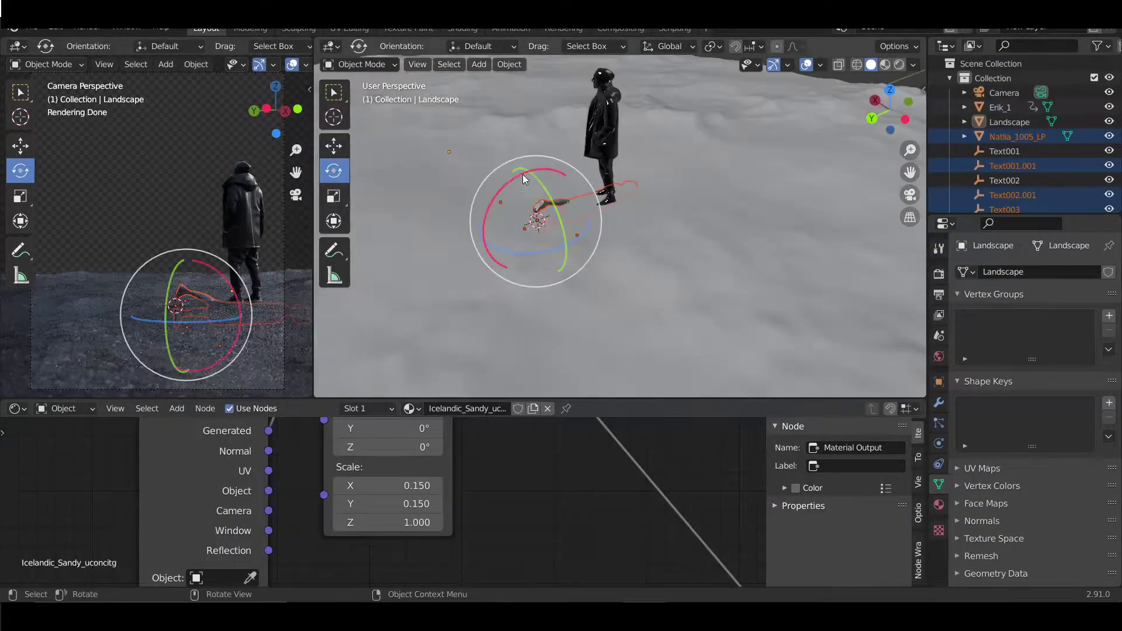
left_click_drag(523, 174, 351, 300)
left_click_drag(491, 245, 445, 282)
left_click(445, 282)
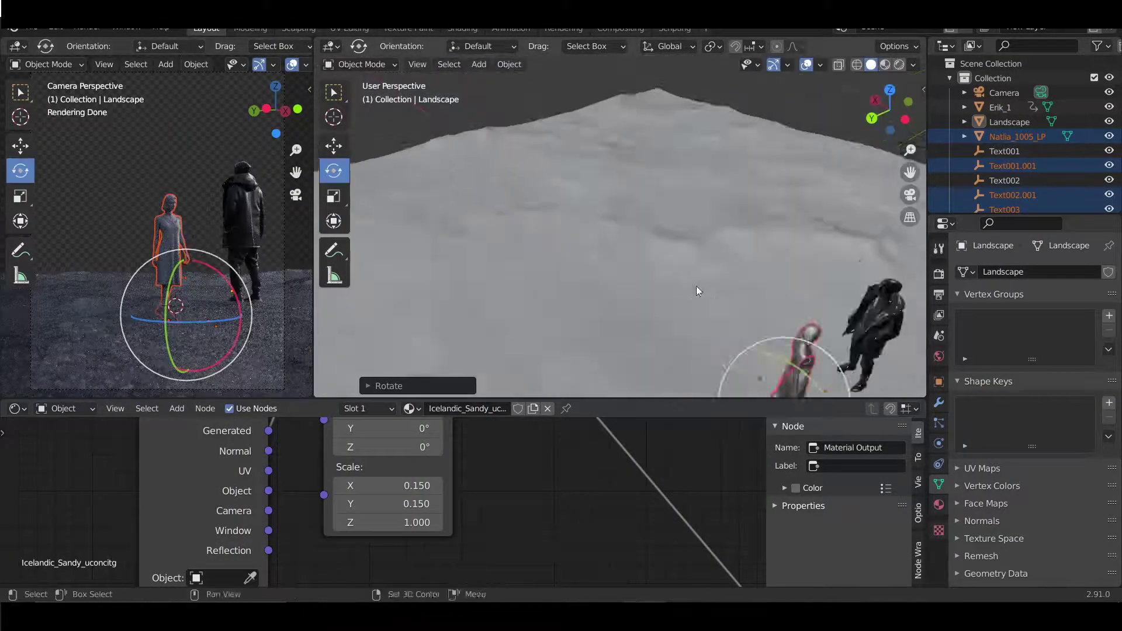
scroll(584, 234, "down", 5)
- Move the woman to the far corner of the terrain, well behind the man
key("g")
left_click(502, 240)
key("alt+a")
key("shift+space")
key("g")
left_click(419, 212)
key("KP_Decimal")
key("g")
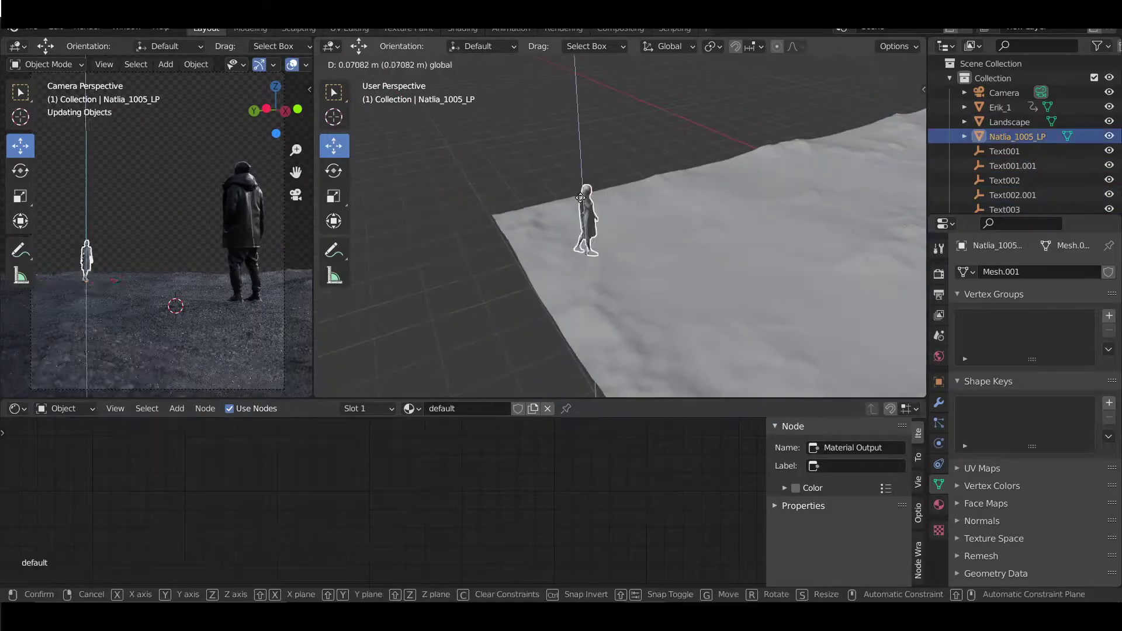
scroll(693, 177, "down", 5)
left_click(769, 222)
- Set the camera's Depth of Field F-Stop to 2.0
left_click(877, 292)
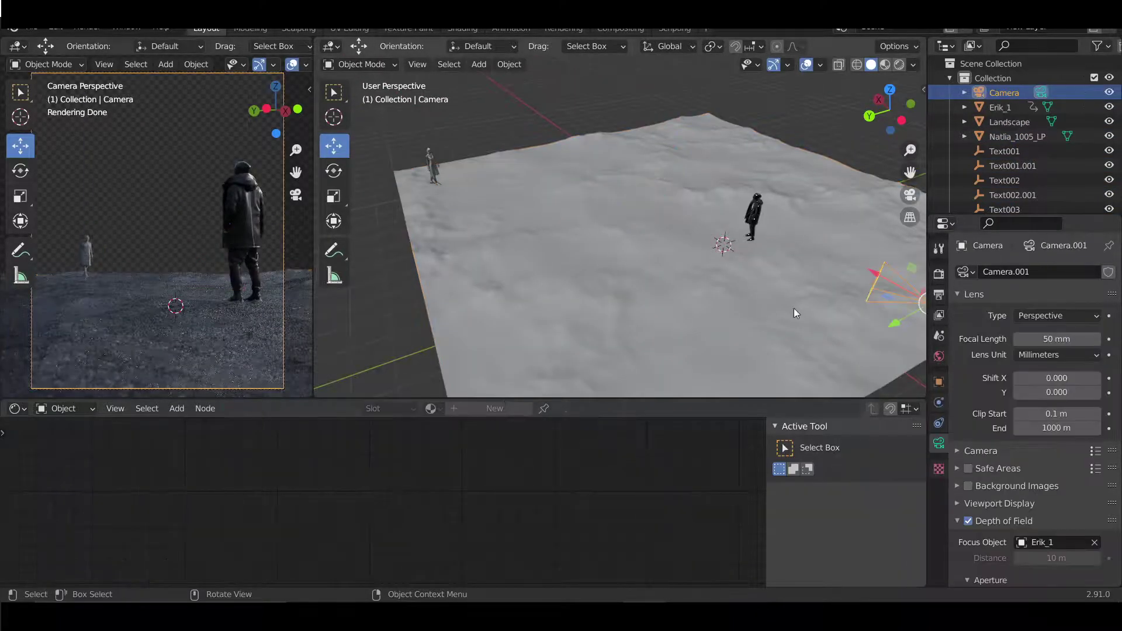
left_click(1057, 554)
type("2")
key("Return")
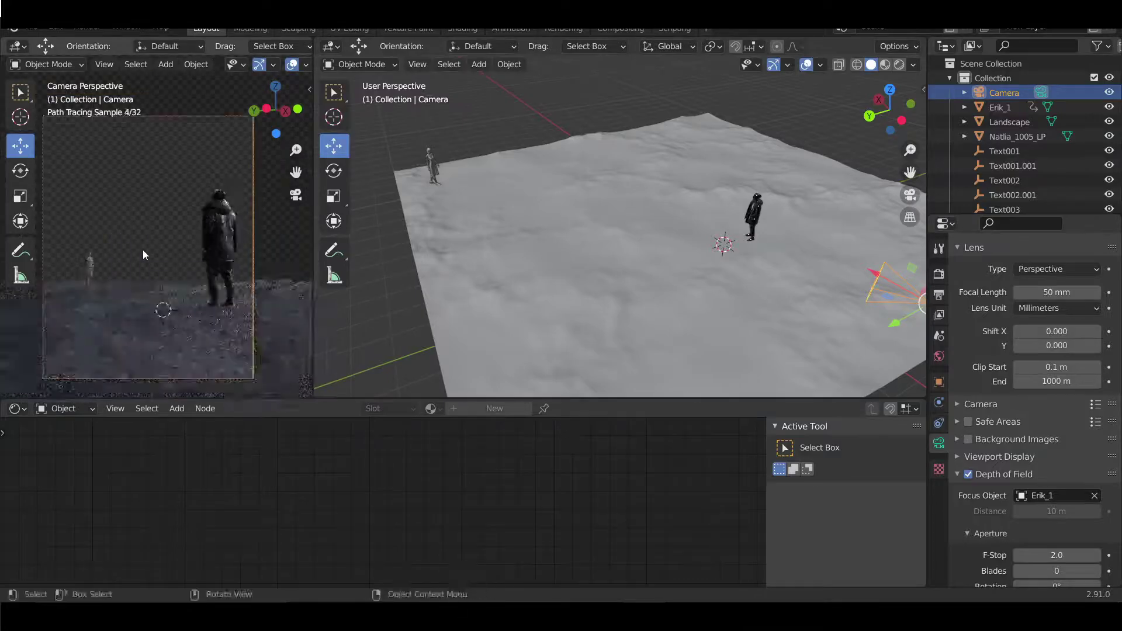
- Bring up the FBX import file browser to load another model
mouse_move(612, 177)
middle_mouse_down()
mouse_move(601, 199)
mouse_move(530, 192)
mouse_move(808, 264)
middle_mouse_up()
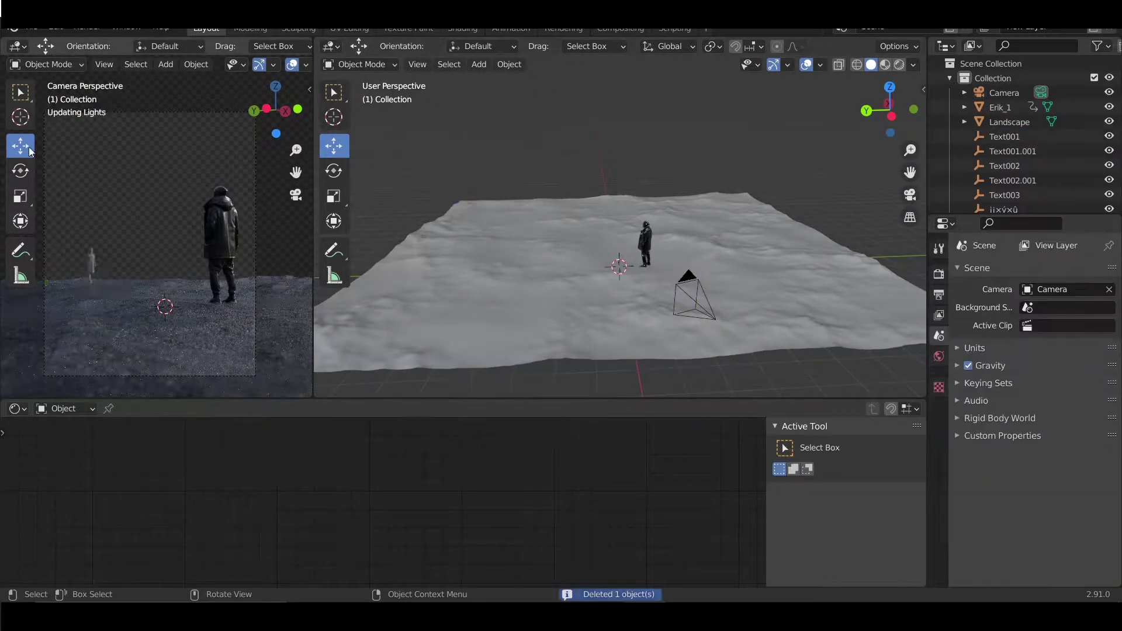
left_click(32, 27)
left_click(193, 453)
- Import ju-87.fbx from the Models > HeliCopter And Plane folder
key("BackSpace")
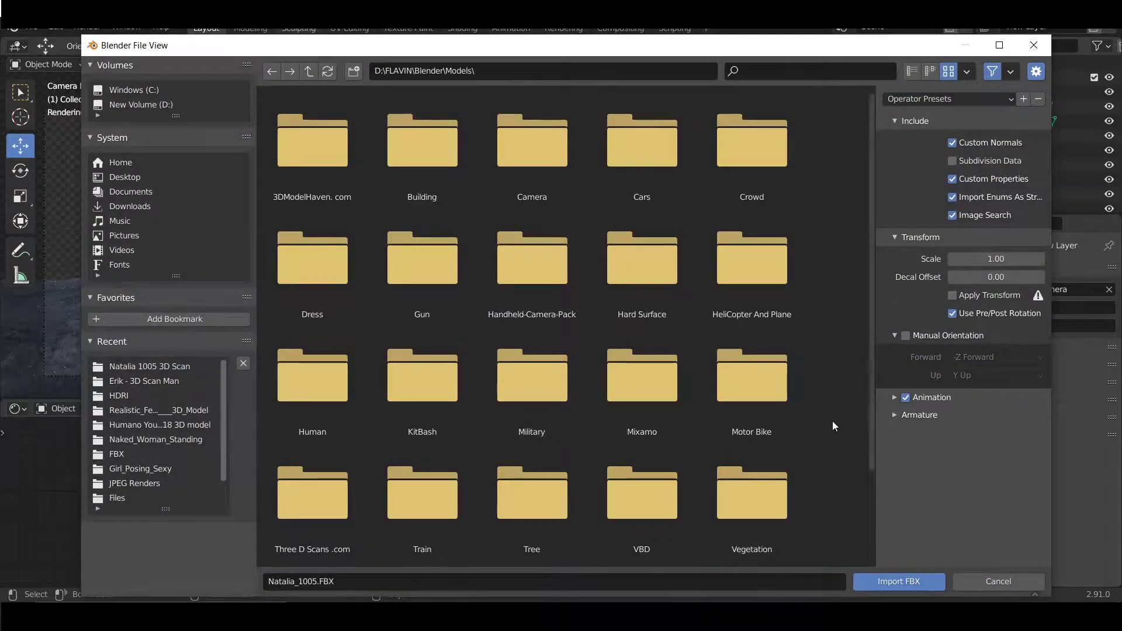
double_click(735, 286)
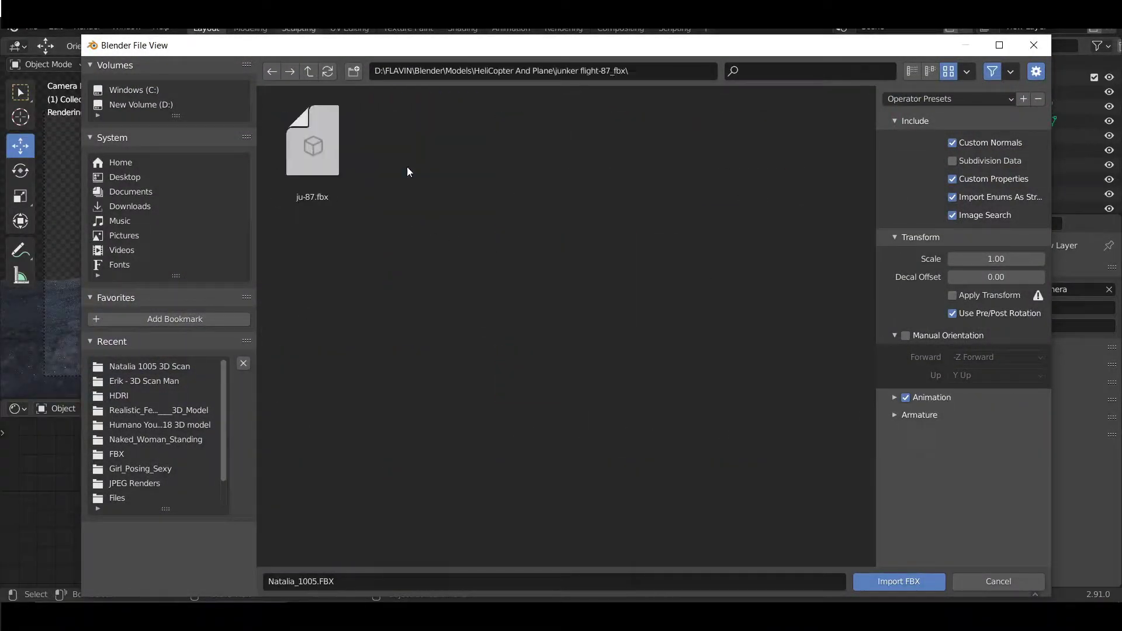
double_click(305, 146)
- Tilt the imported plane nose-down into a crash pose
key("g")
left_click(583, 211)
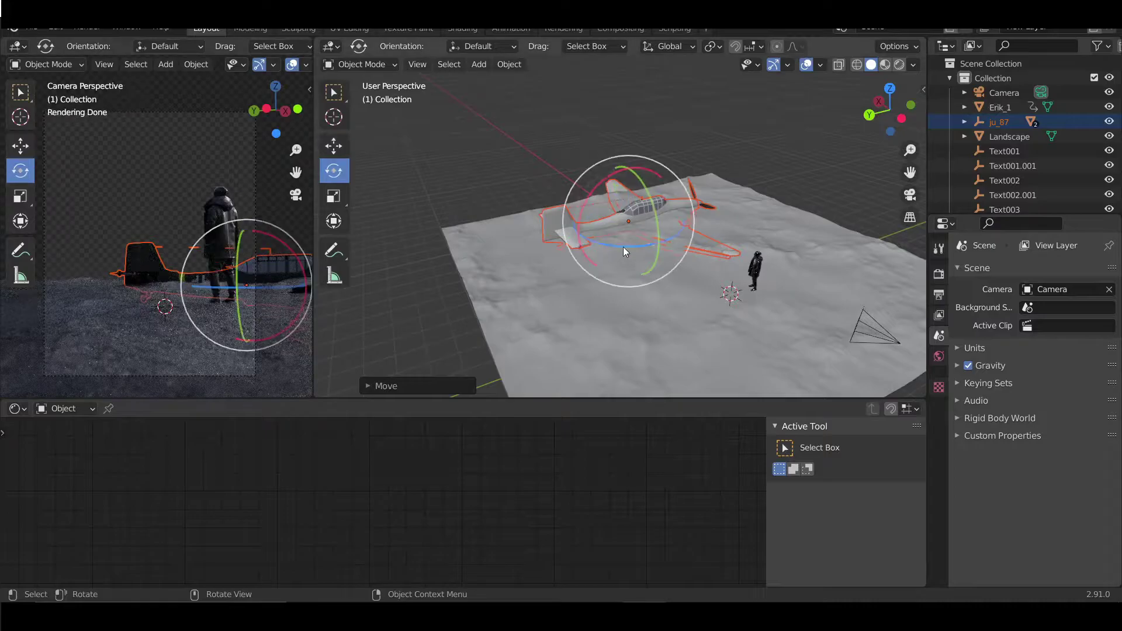
left_click_drag(590, 233, 618, 250)
left_click(617, 250)
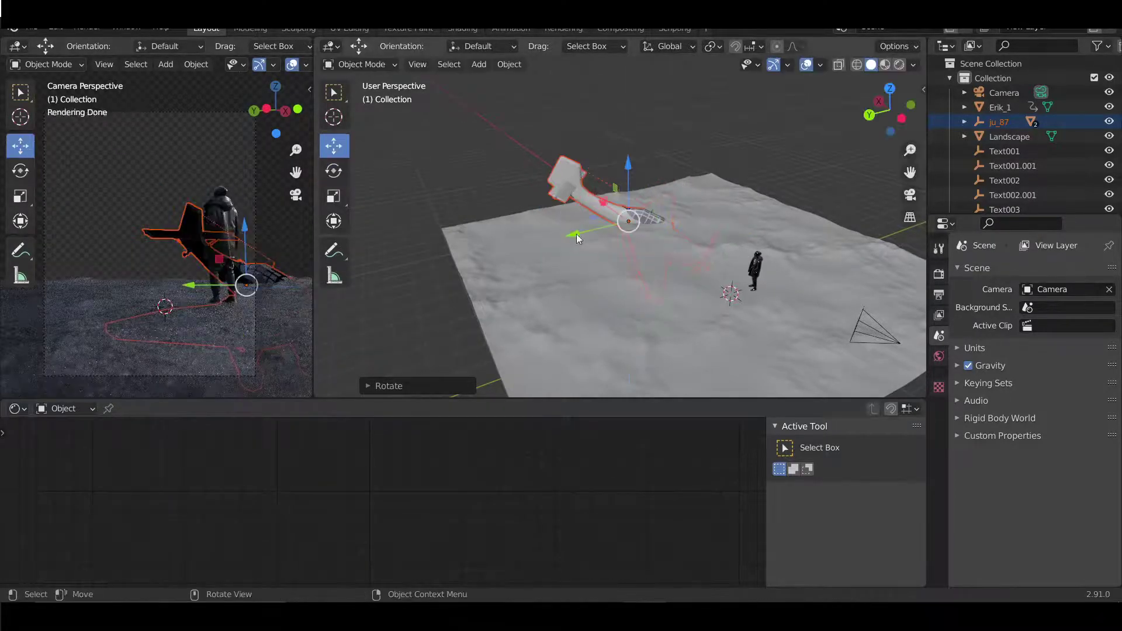
- Move the plane body into position beside the scanned man
key("g")
left_click(590, 243)
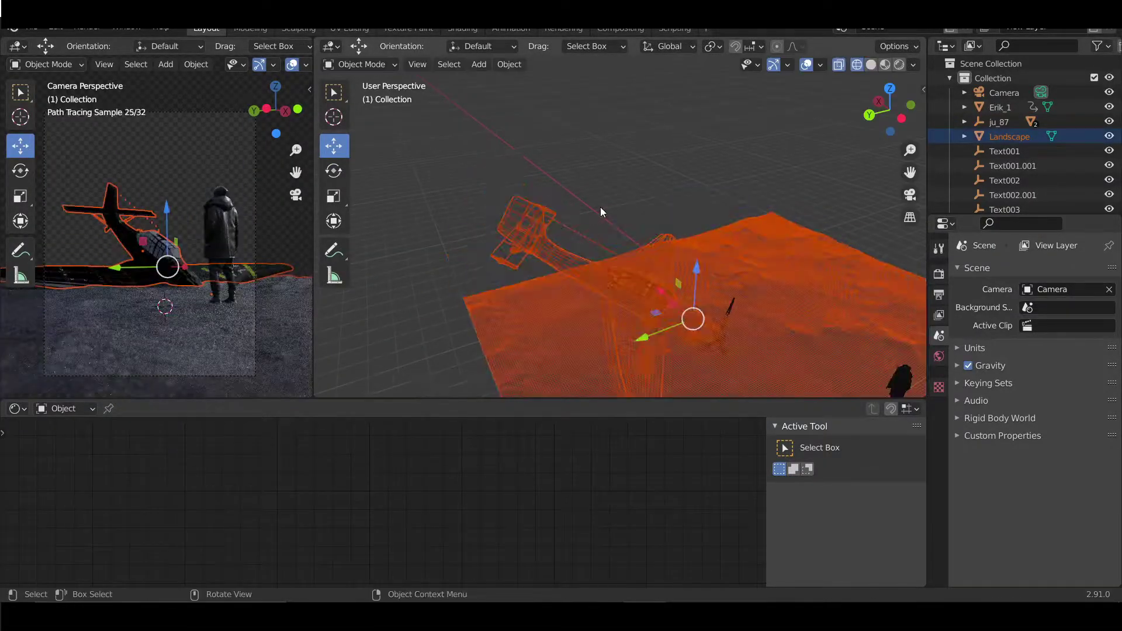
left_click(644, 275)
key("g")
left_click(567, 251)
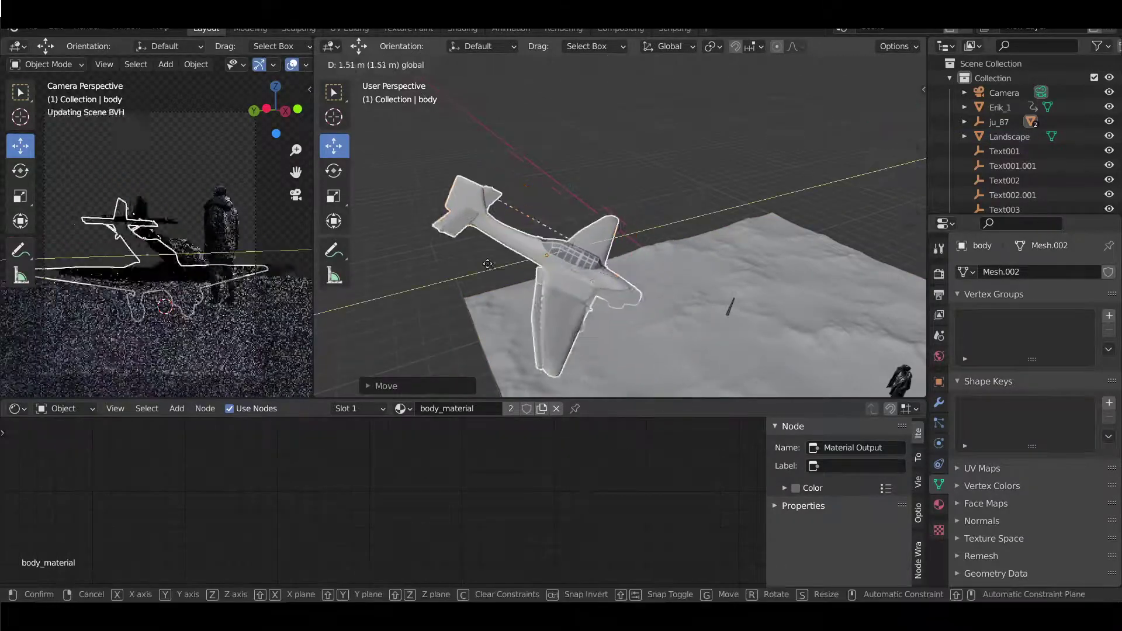
middle_click_drag(567, 251, 602, 271)
- Move the propeller away from the plane so it lies separately
left_click(538, 288)
key("g")
left_click(382, 237)
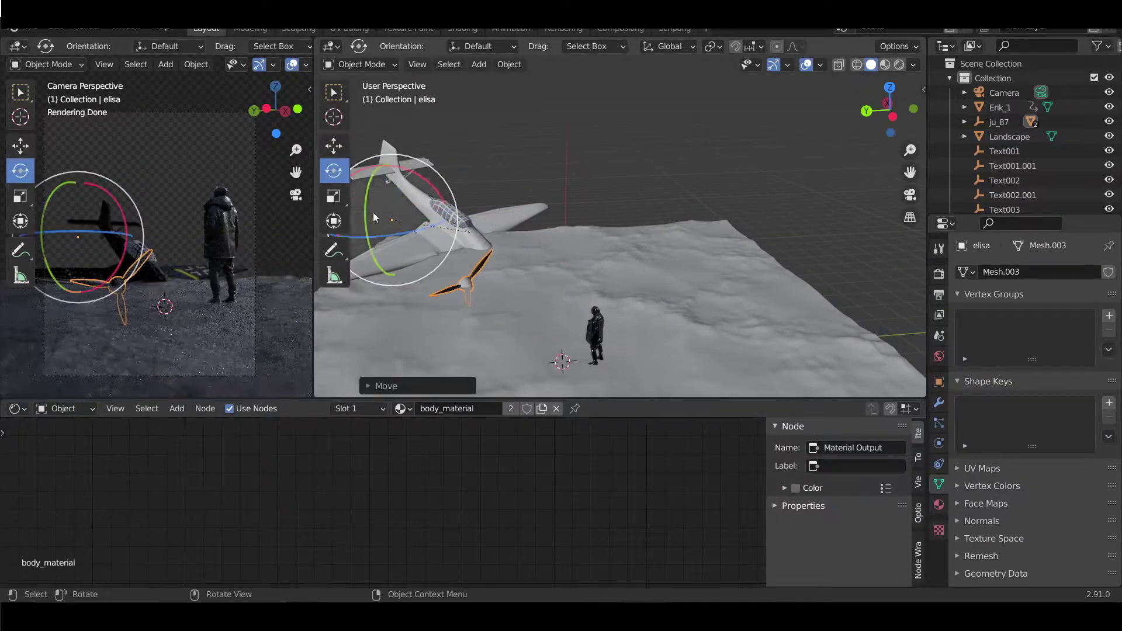
mouse_move(373, 212)
middle_mouse_down()
mouse_move(490, 280)
mouse_move(559, 242)
mouse_move(573, 182)
middle_mouse_up()
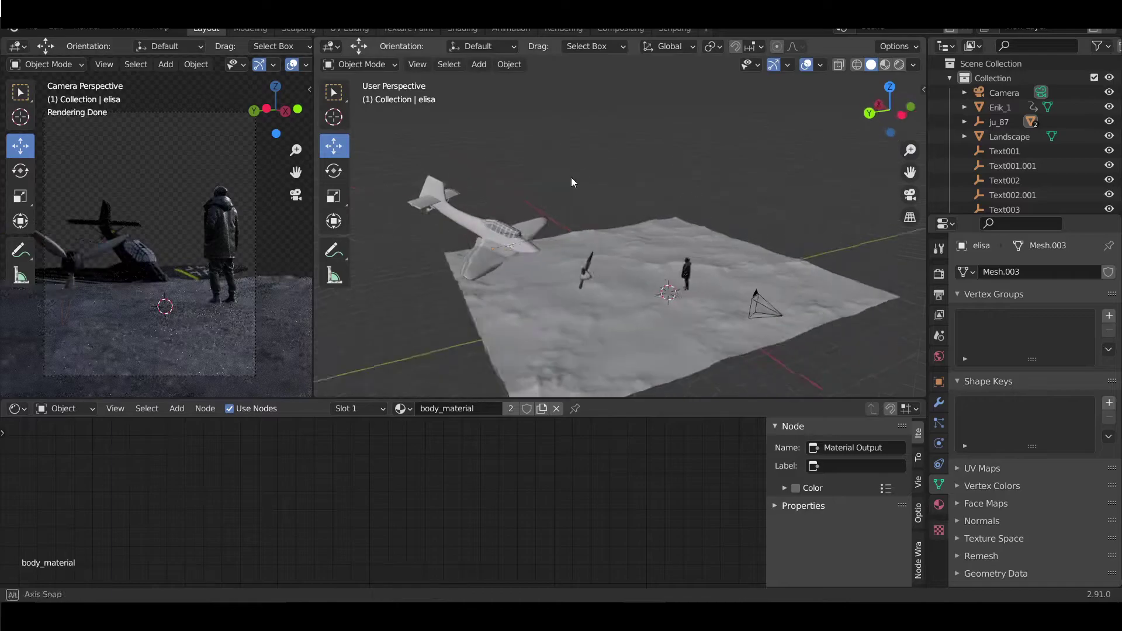
middle_click_drag(440, 216, 535, 220)
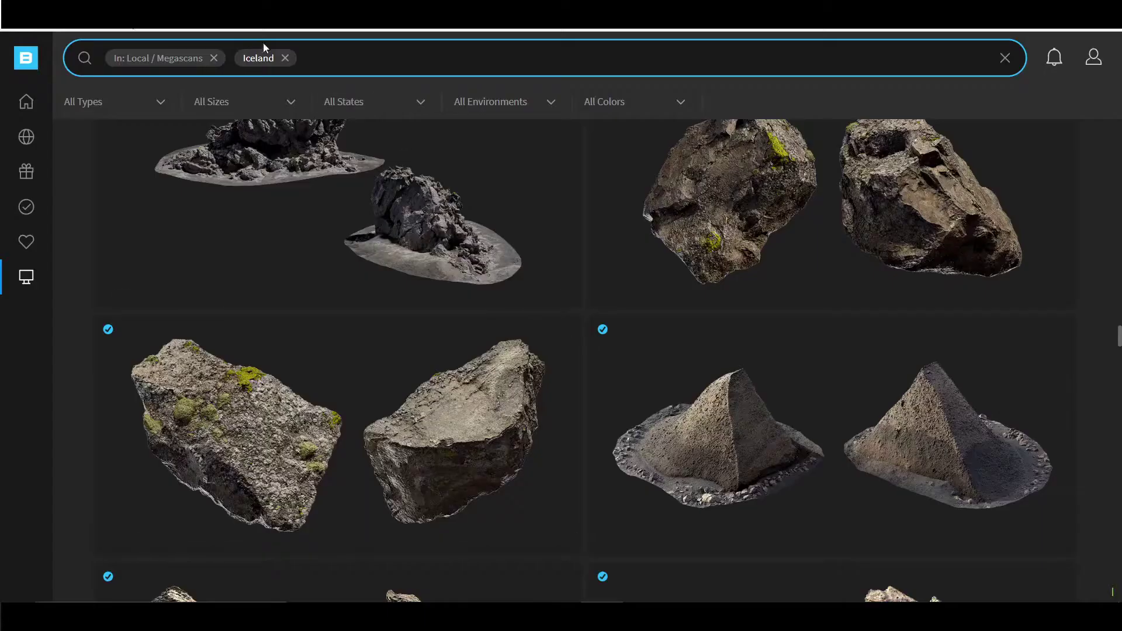
- Filter the object list by 'pla' to find the plant objects
type("pla")
key("Return")
scroll(691, 323, "down", 5)
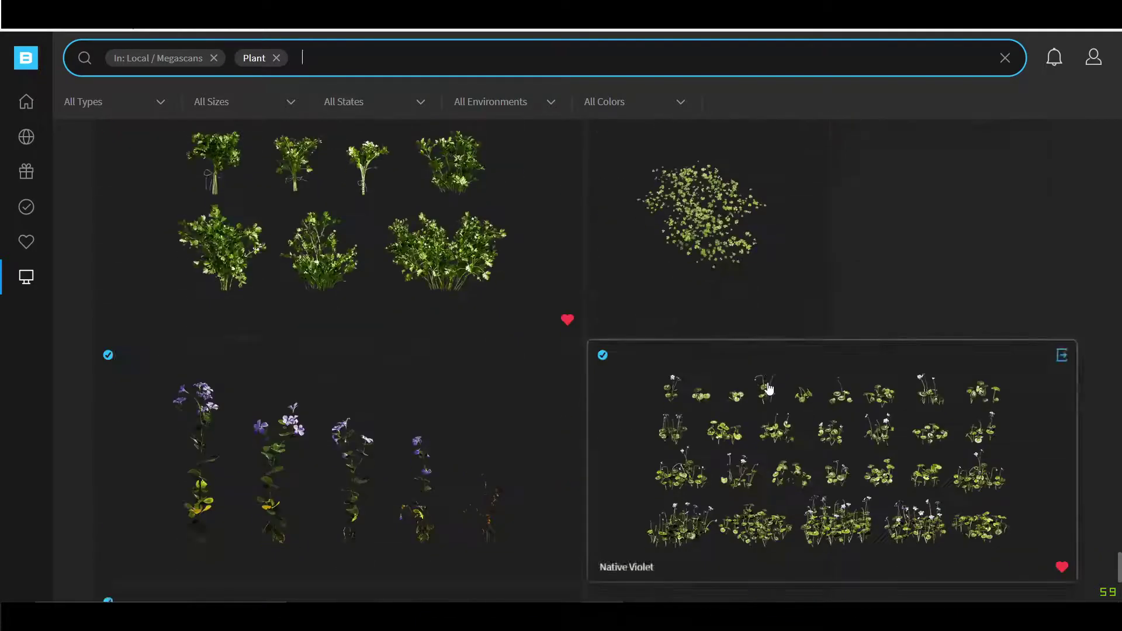
scroll(597, 345, "down", 5)
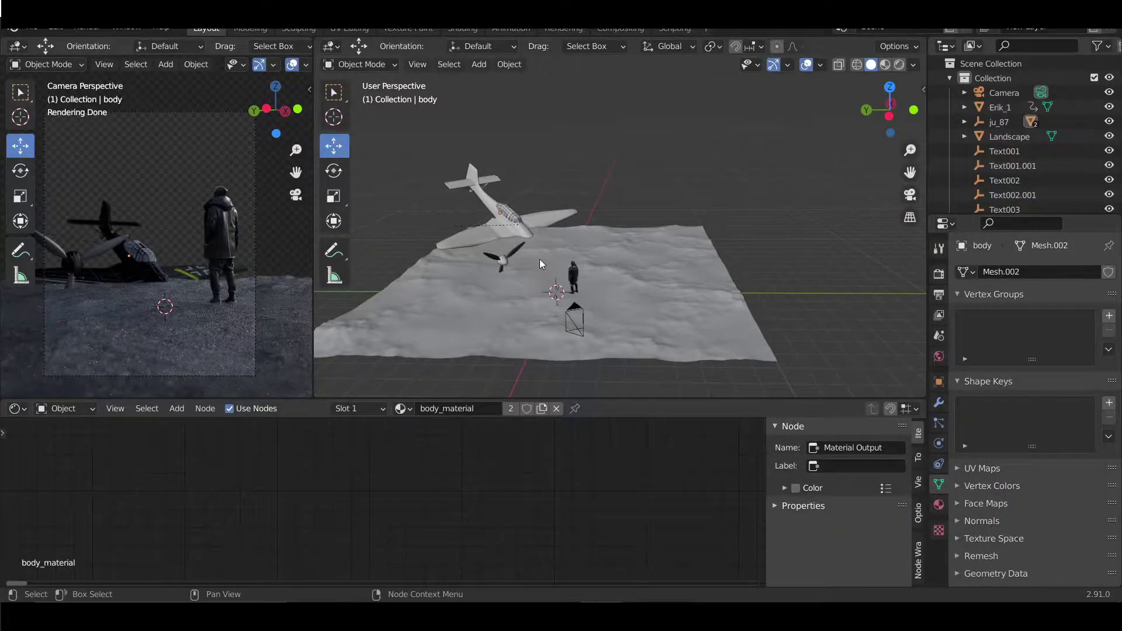
- Rotate the propeller to a new angle
left_click(508, 254)
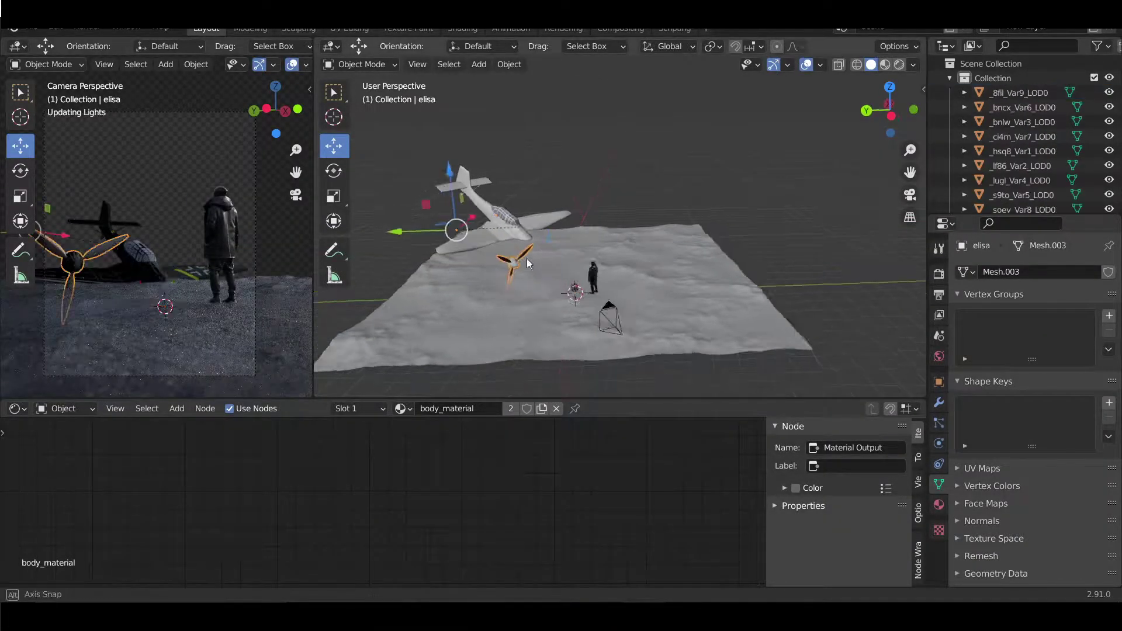
middle_click_drag(527, 258, 450, 198)
key("shift+space")
key("r")
left_click_drag(450, 198, 446, 191)
key("shift+space")
key("g")
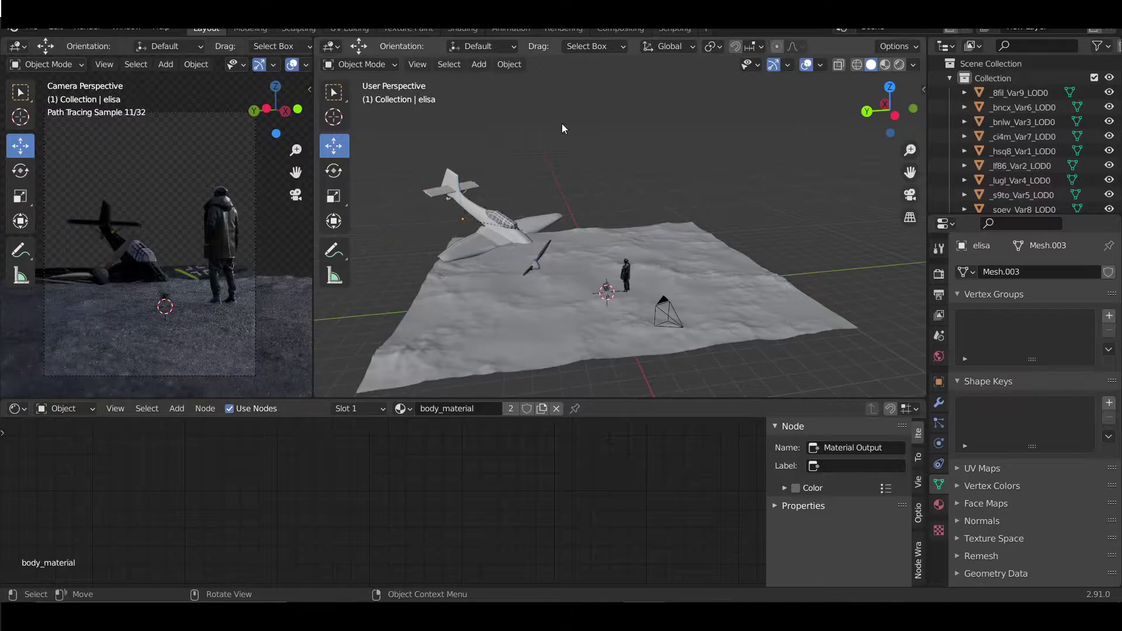
- Shift the propeller across the ground to a new spot
left_click(537, 268)
middle_click_drag(537, 267, 645, 268)
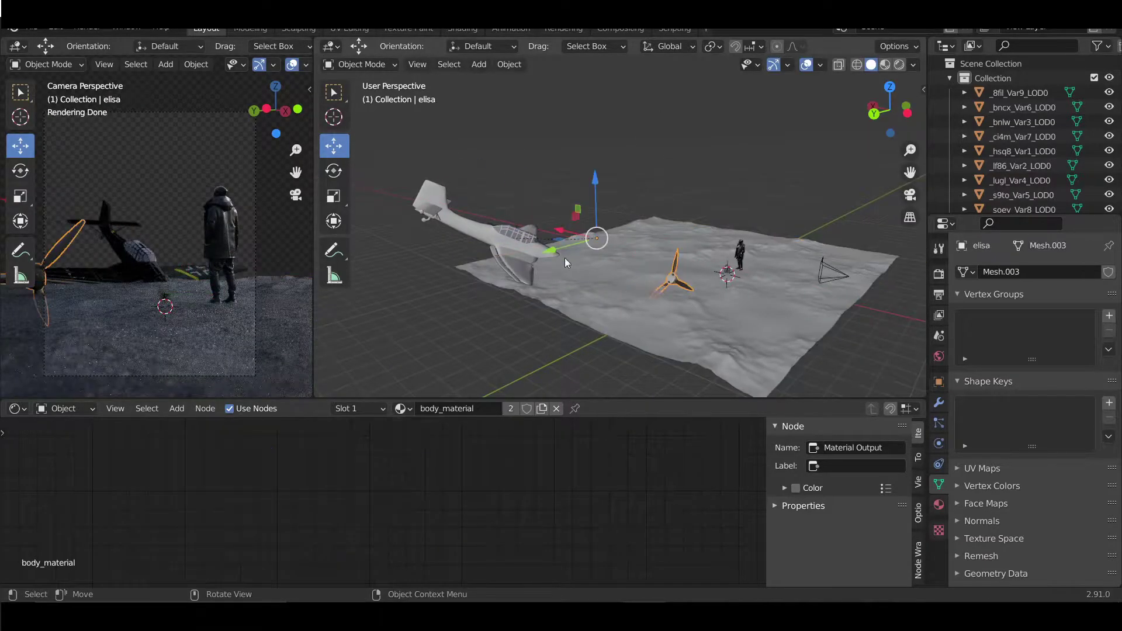
left_click(690, 108)
middle_click_drag(690, 107, 648, 134)
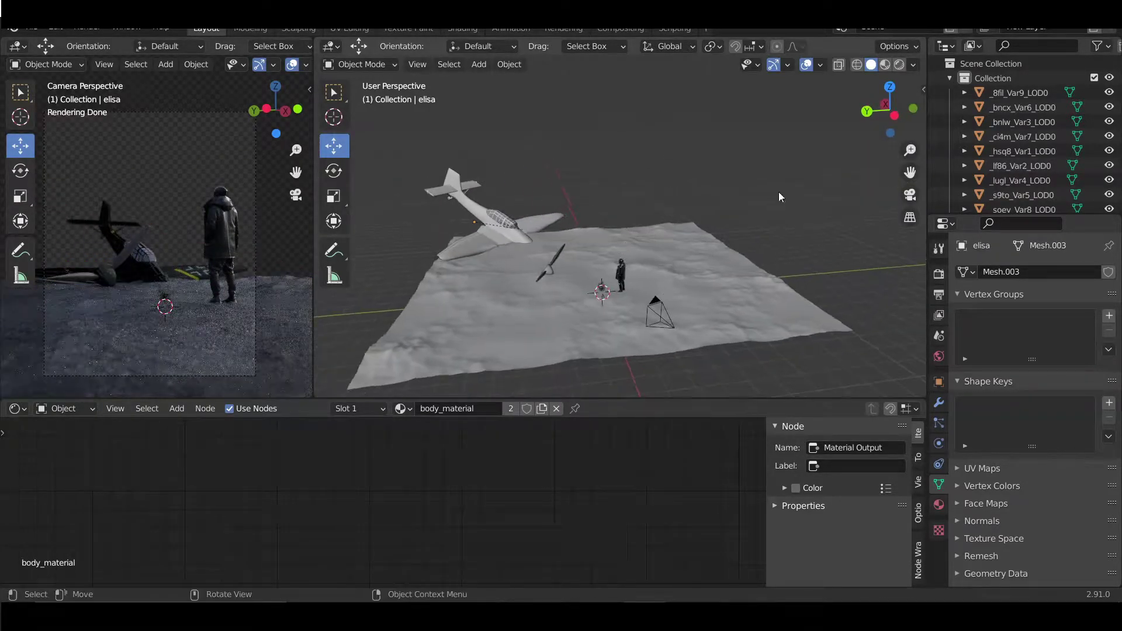
- Select a plant clump and link its normal map into the shader's Normal input
left_click(684, 226)
scroll(683, 226, "up", 3)
key("Home")
scroll(688, 490, "up", 2)
left_click_drag(485, 462, 548, 472)
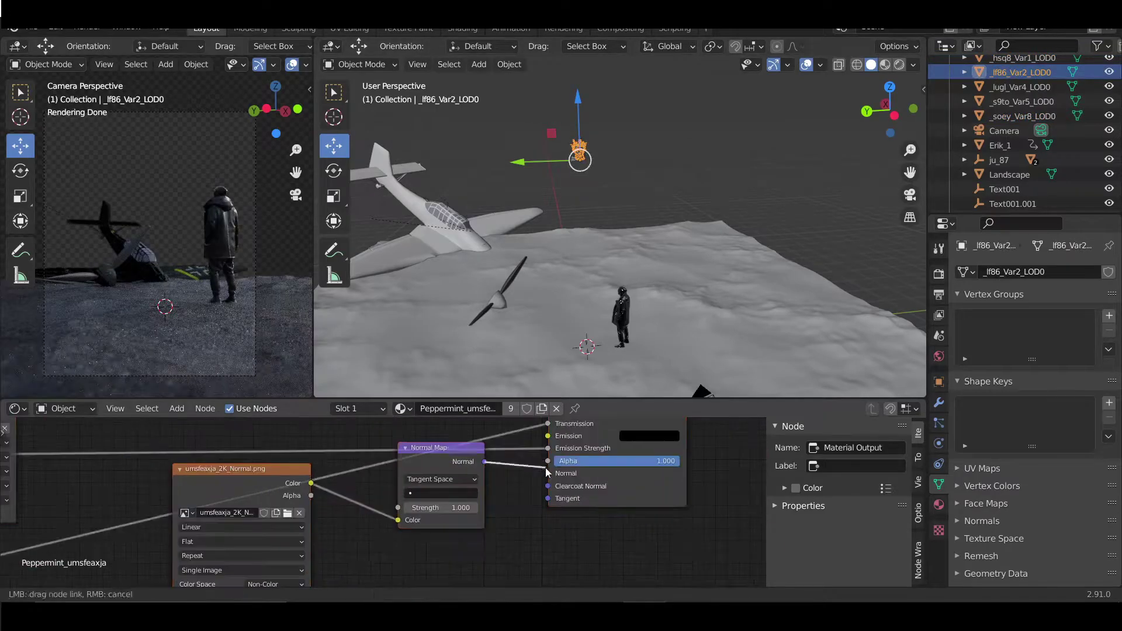
scroll(460, 457, "up", 3)
scroll(460, 457, "up", 2)
- Lower several grass clumps vertically onto the terrain
left_click_drag(561, 135, 605, 170)
key("g")
key("z")
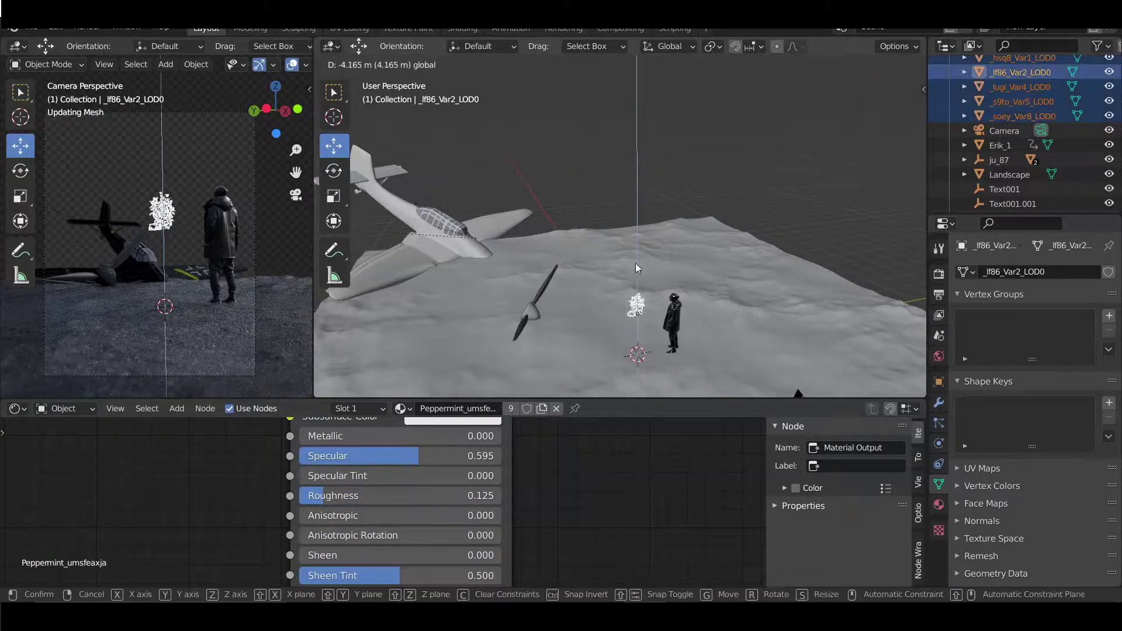
left_click(636, 267)
middle_click_drag(636, 267, 643, 175)
scroll(622, 184, "up", 3)
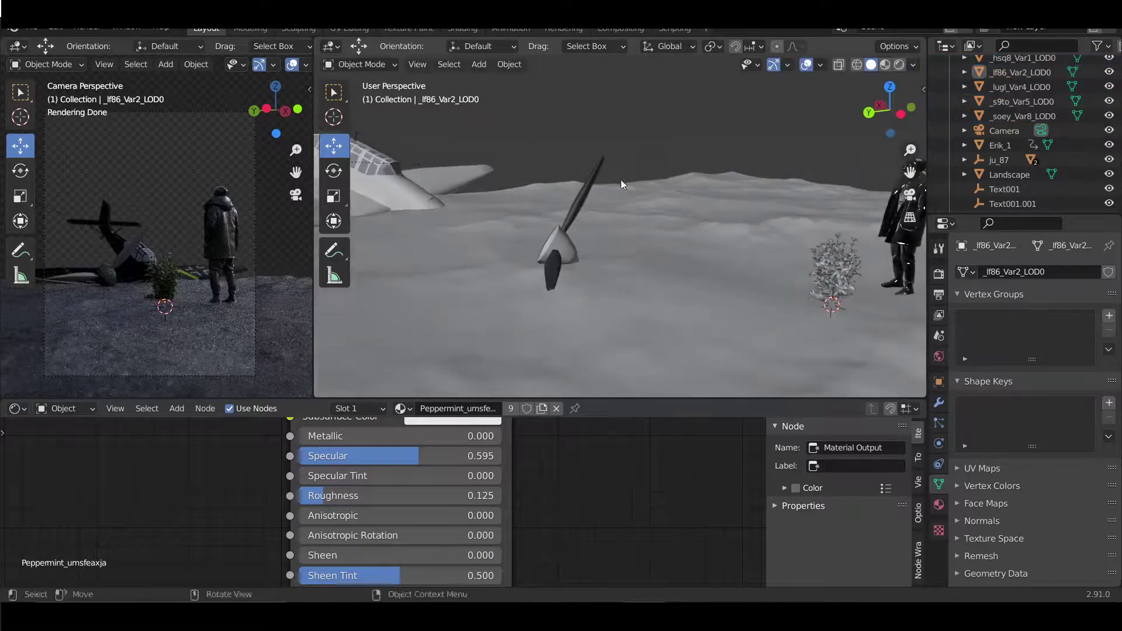
scroll(621, 180, "down", 2)
- Move the _bnlw_Var3_LOD0 grass clump along the Y axis near the plane nose
left_click(618, 324)
middle_click_drag(618, 323, 540, 278)
scroll(511, 314, "up", 2)
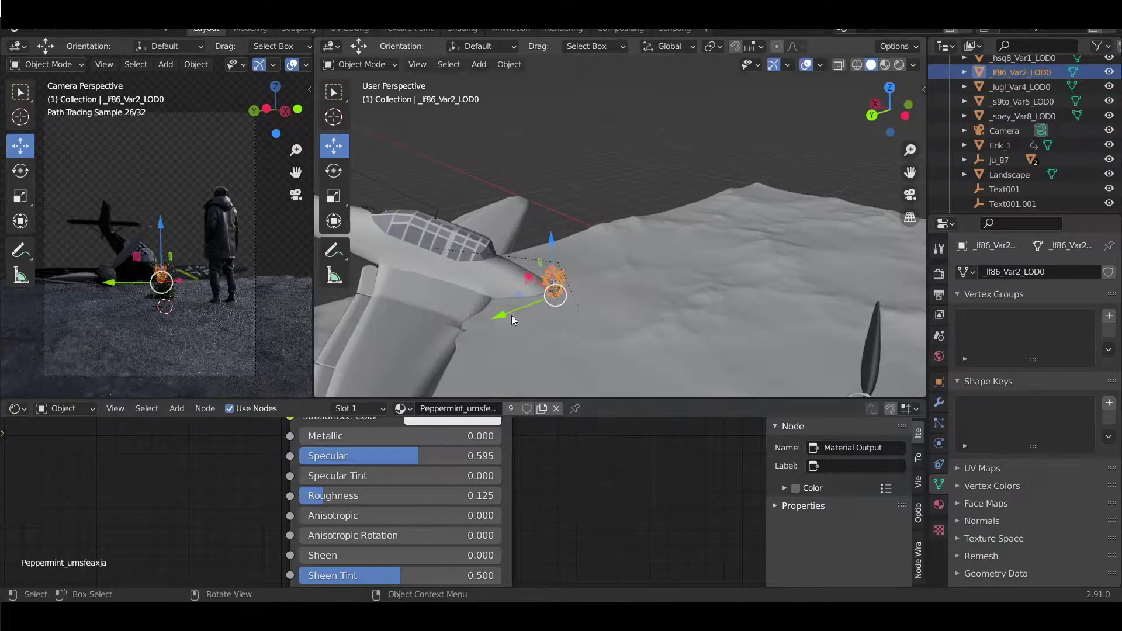
left_click(543, 286)
key("g")
key("y")
- Check the _hsq8_Var1_LOD0 and _s9to_Var5_LOD0 plants, then delete the unwanted plant
middle_click_drag(660, 220, 817, 280)
left_click(817, 279)
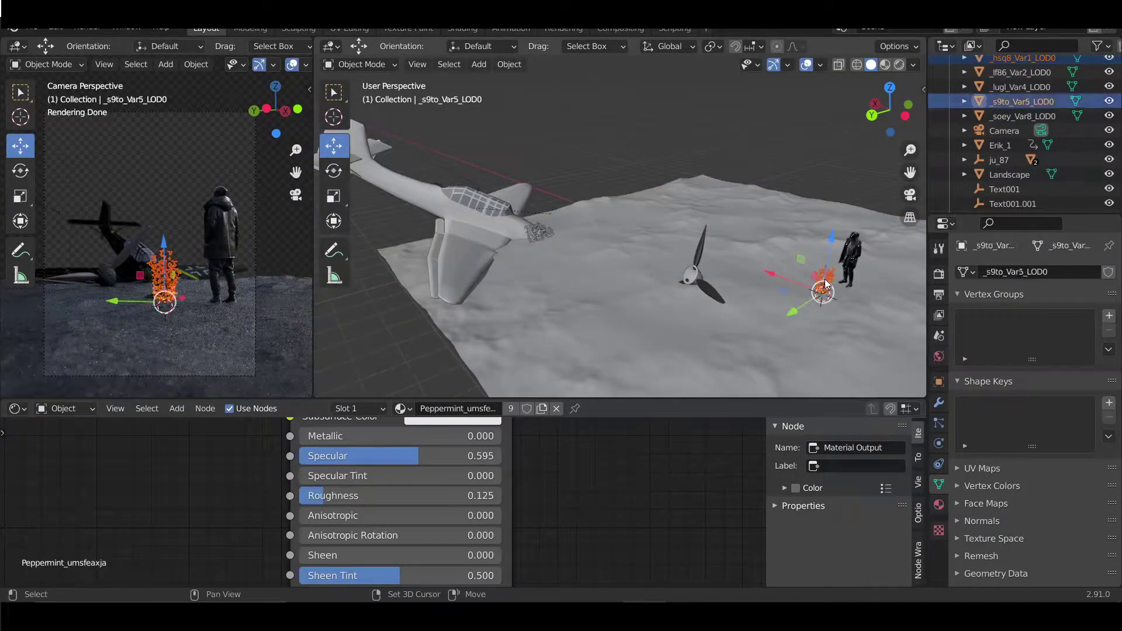
mouse_move(443, 233)
middle_mouse_down()
mouse_move(546, 236)
mouse_move(405, 291)
middle_mouse_up()
left_click(535, 250)
scroll(546, 299, "up", 3)
mouse_move(536, 299)
middle_mouse_down()
mouse_move(657, 121)
mouse_move(648, 225)
middle_mouse_up()
left_click(613, 215)
key("Delete")
- Duplicate the plant clumps and drop the copies beside the plane
mouse_move(419, 152)
middle_mouse_down()
mouse_move(608, 245)
mouse_move(716, 197)
mouse_move(660, 257)
mouse_move(767, 89)
mouse_move(670, 226)
middle_mouse_up()
left_click(608, 246)
key("shift+d")
left_click(577, 248)
- Duplicate the _hsq8_Var1_LOD0 plants along the wing and rotate the copies
left_click(670, 226)
key("shift+d")
mouse_move(746, 242)
middle_mouse_down()
mouse_move(555, 281)
mouse_move(512, 346)
middle_mouse_up()
left_click(506, 299)
key("r")
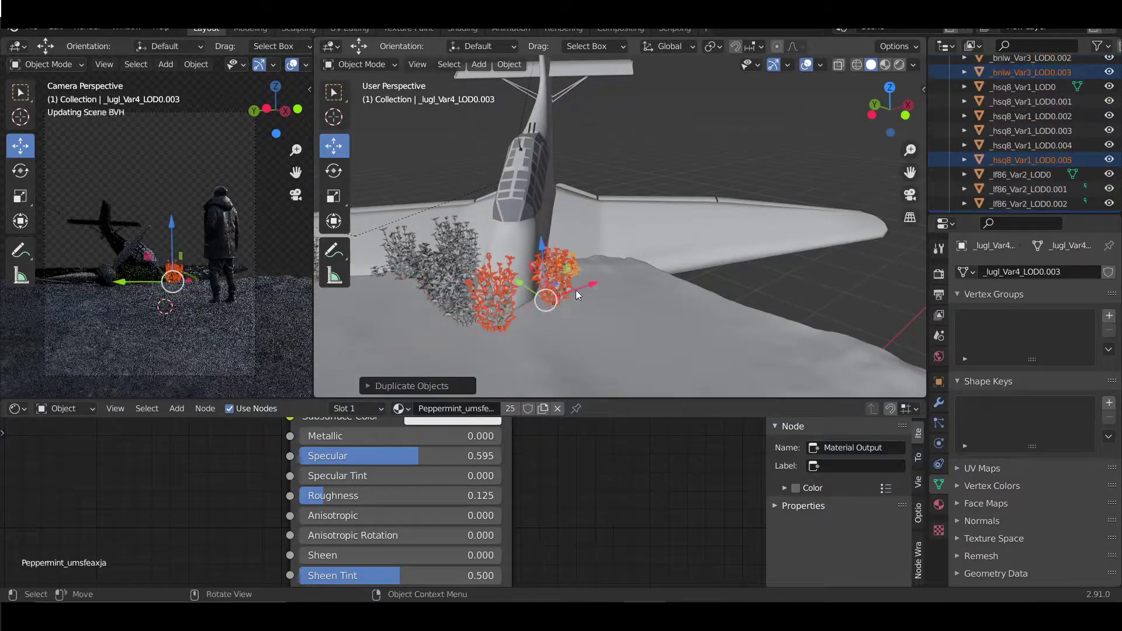
key("shift+d")
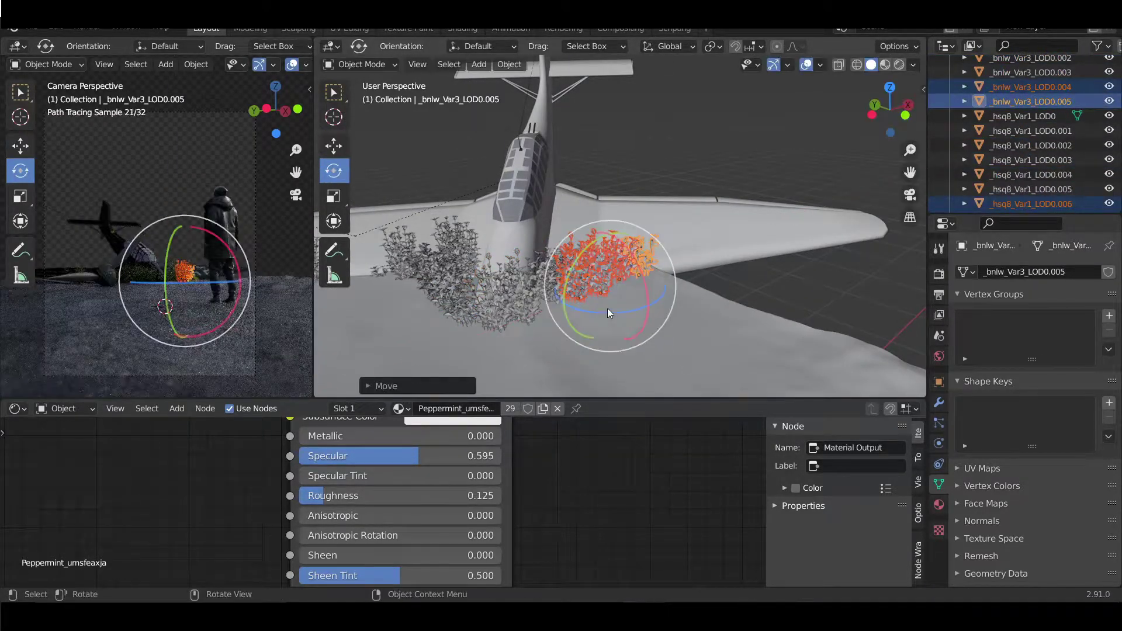
- Deselect the plants and select the camera
left_click(685, 180)
middle_click_drag(685, 180, 322, 282)
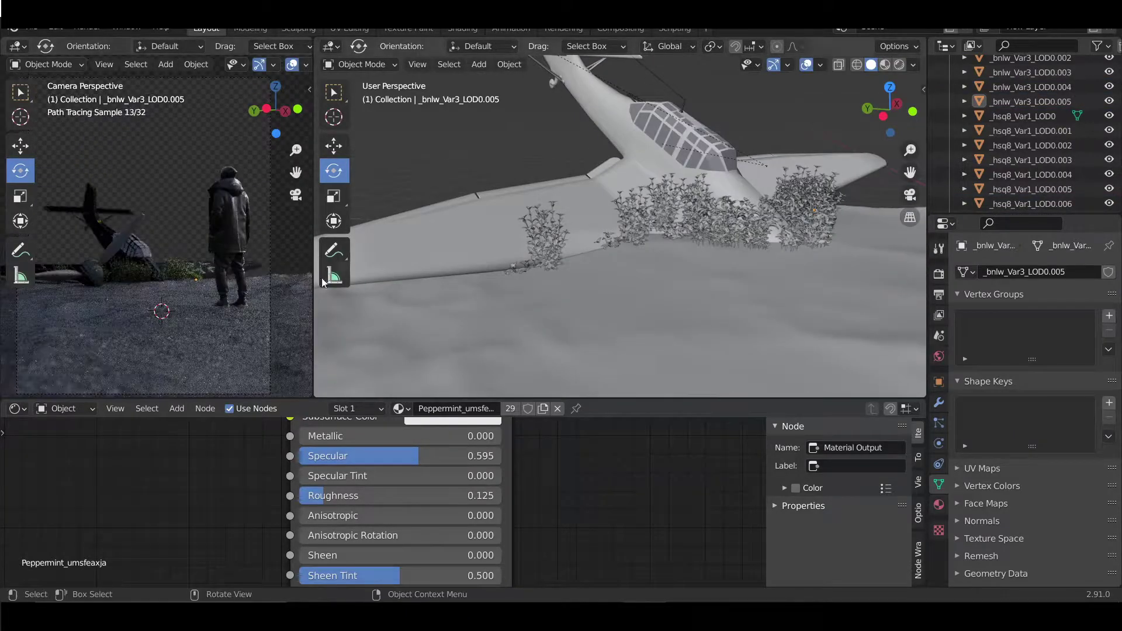
left_click(322, 283)
scroll(642, 263, "down", 5)
- Lower the camera's Depth of Field F-Stop from 4.3 to 2.9
left_click(695, 304)
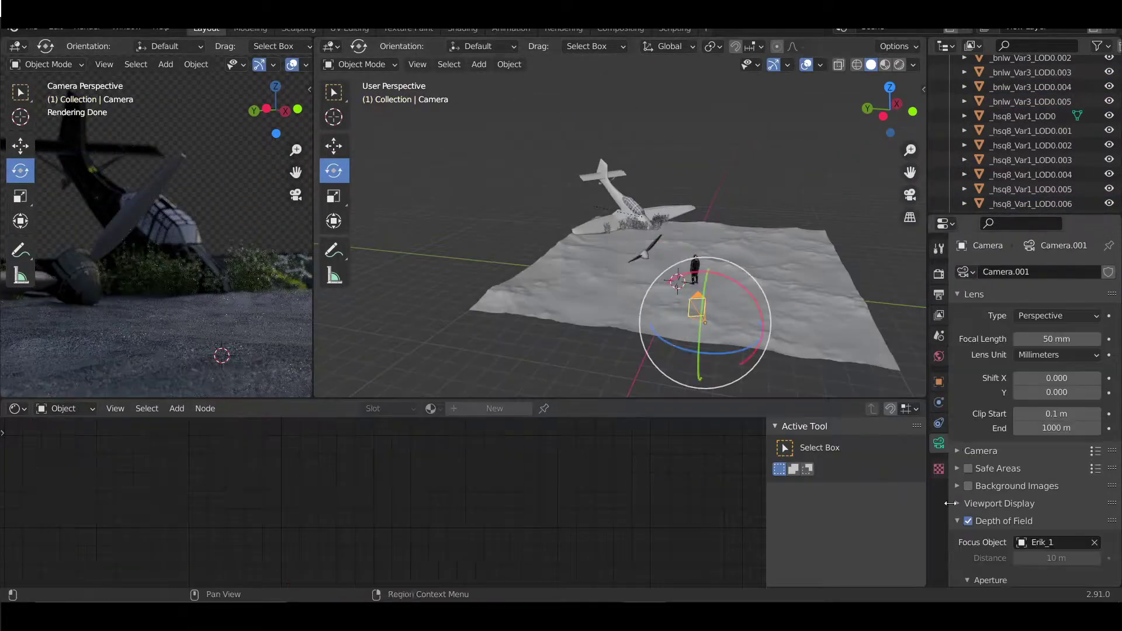
scroll(1058, 520, "down", 2)
left_click_drag(1047, 553, 1028, 554)
scroll(643, 263, "down", 4)
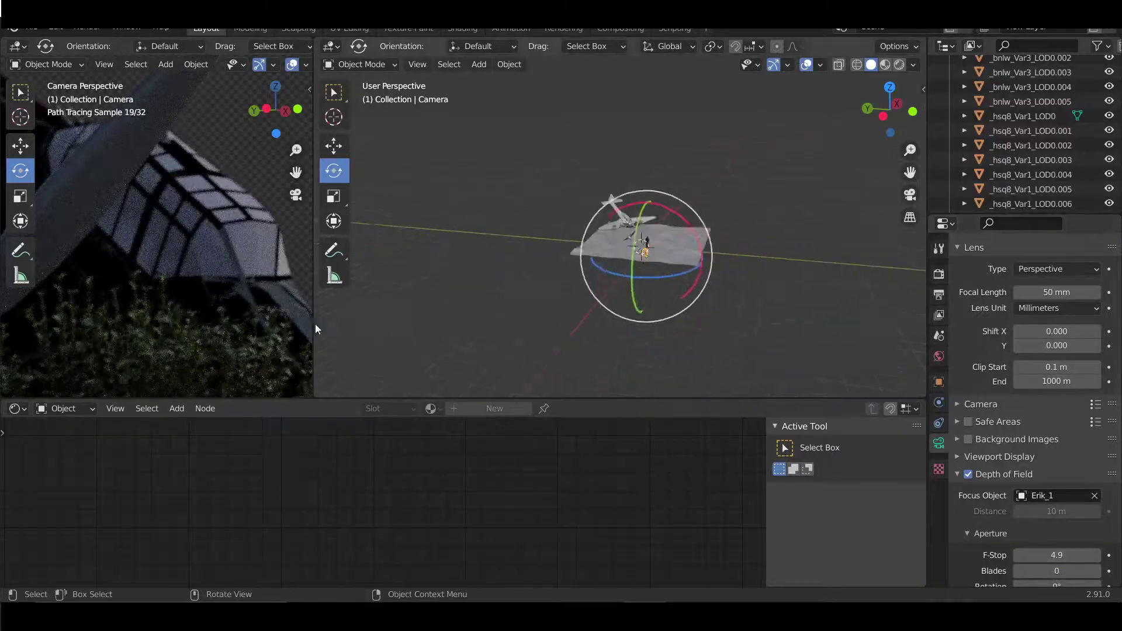
scroll(169, 266, "down", 3)
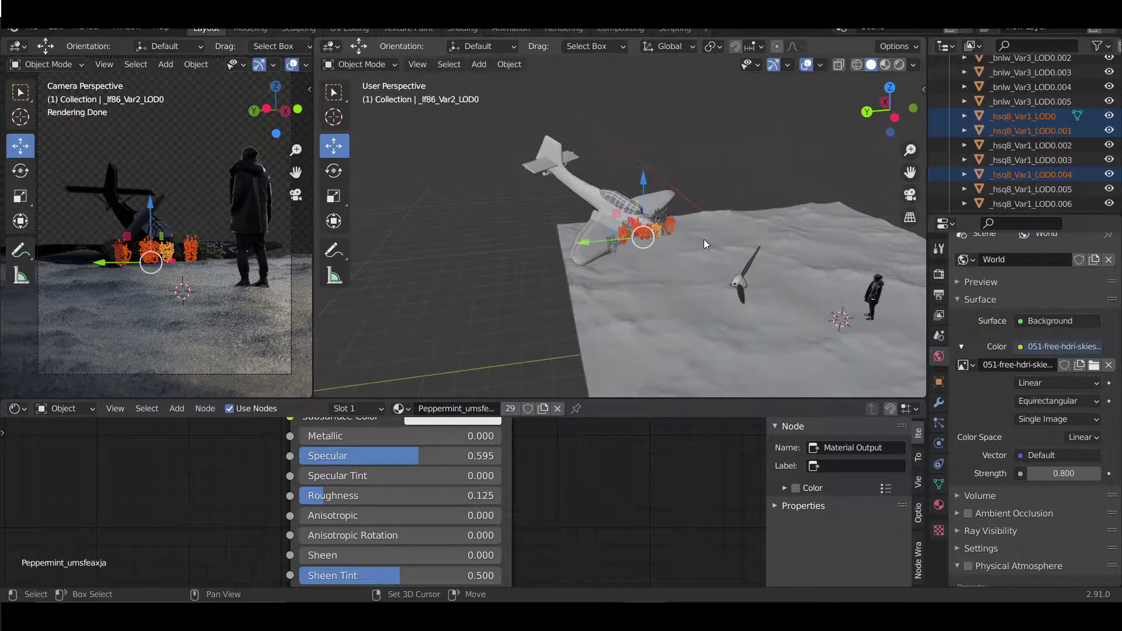
- Move the copied plants in front of the plane and delete the extra selection
left_click_drag(661, 237, 738, 311)
middle_click_drag(737, 311, 702, 263)
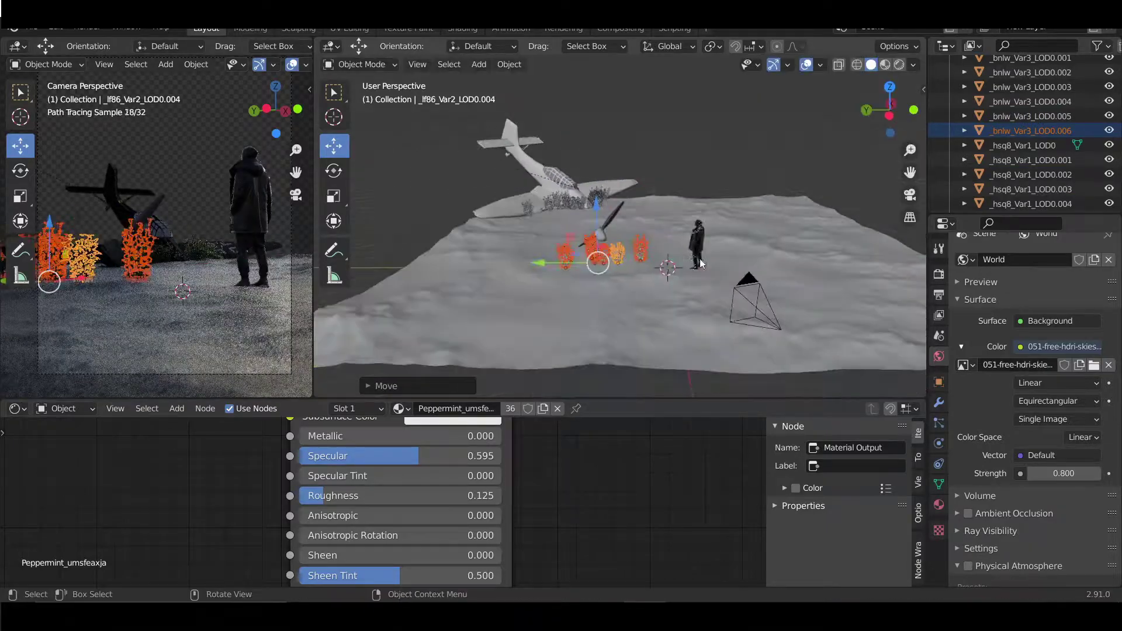
key("Delete")
scroll(628, 237, "up", 5)
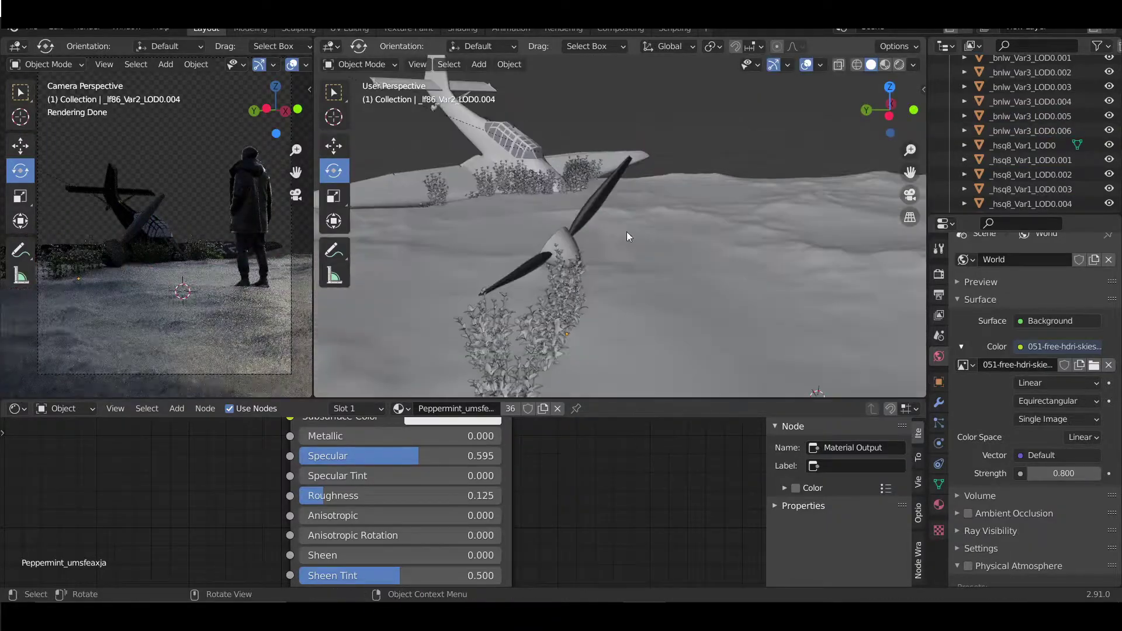
scroll(522, 362, "down", 5)
- Reposition plant clumps near the man beside the propeller
middle_click_drag(349, 157, 432, 251)
key("g")
left_click(455, 266)
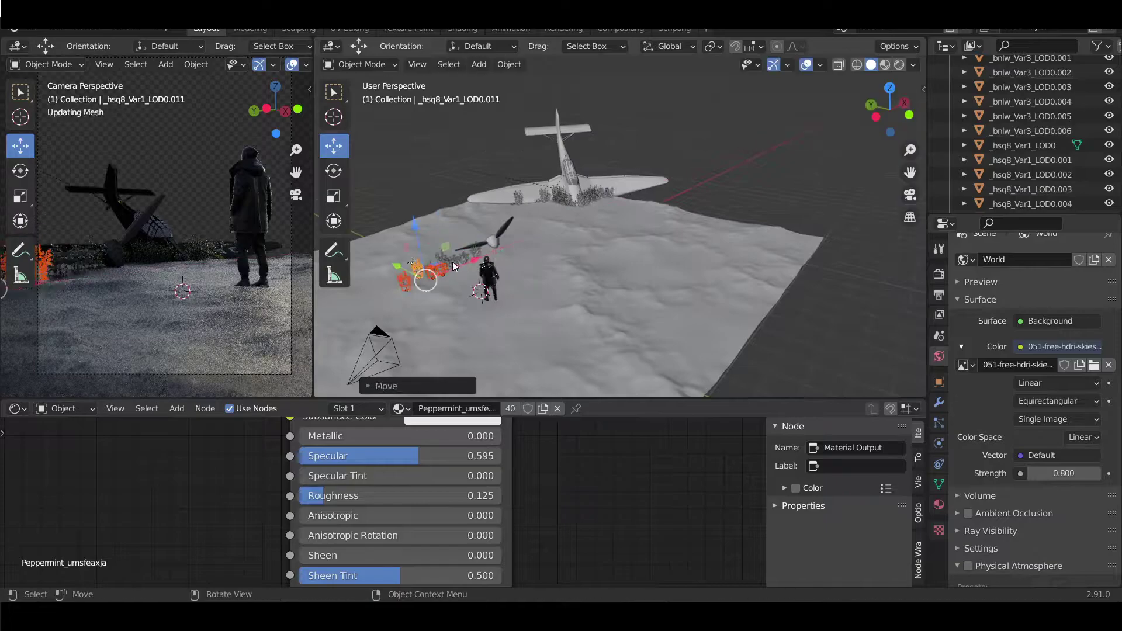
scroll(633, 269, "up", 4)
scroll(625, 264, "up", 2)
left_click(618, 261)
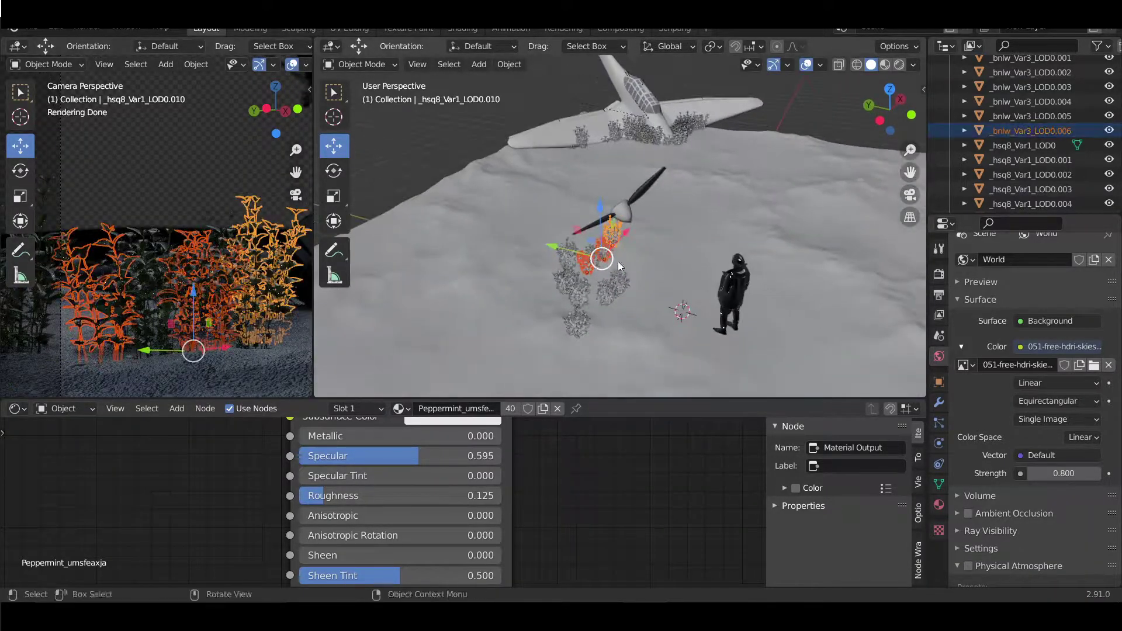
left_click(565, 240)
- Duplicate the plants and drop the copies beside the propeller
scroll(604, 211, "up", 3)
key("shift+d")
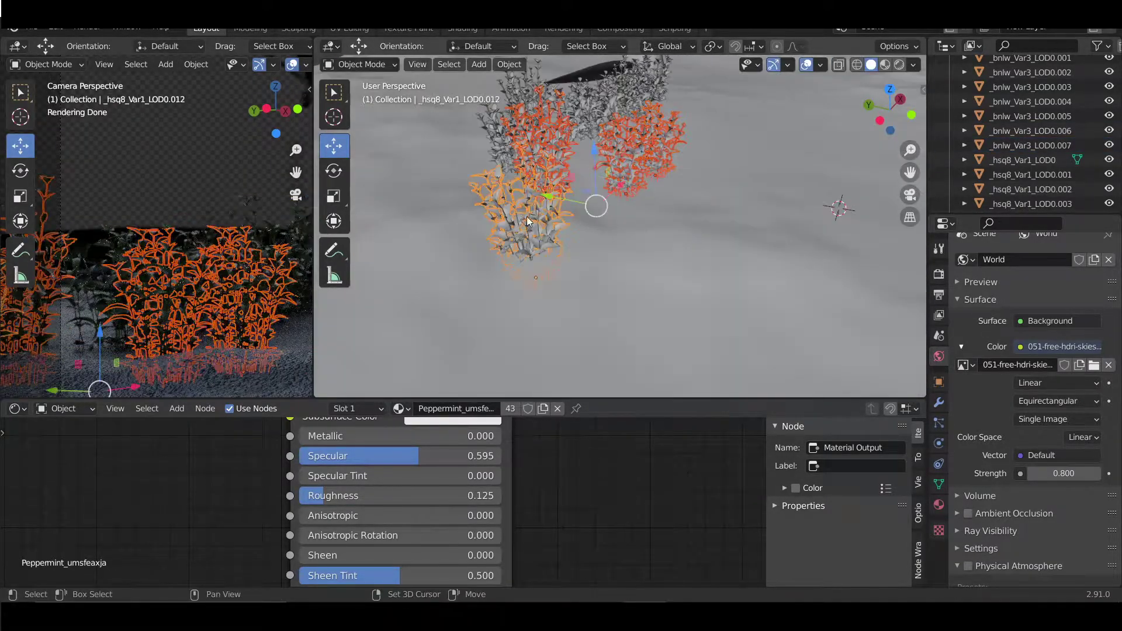
left_click(551, 193)
- Browse to the HDRI folder of Ultimate Skies images for a new sky
scroll(551, 193, "down", 5)
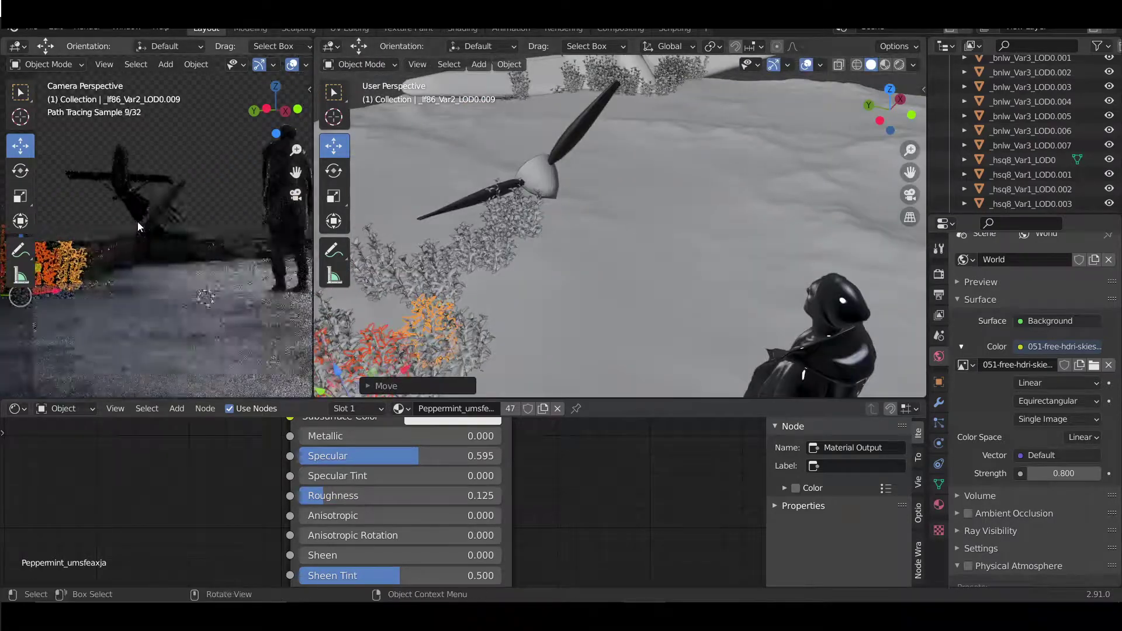
left_click(1109, 364)
double_click(826, 188)
- Load the whipple_creek sky image and inspect the landscape ground's settings
scroll(651, 380, "down", 5)
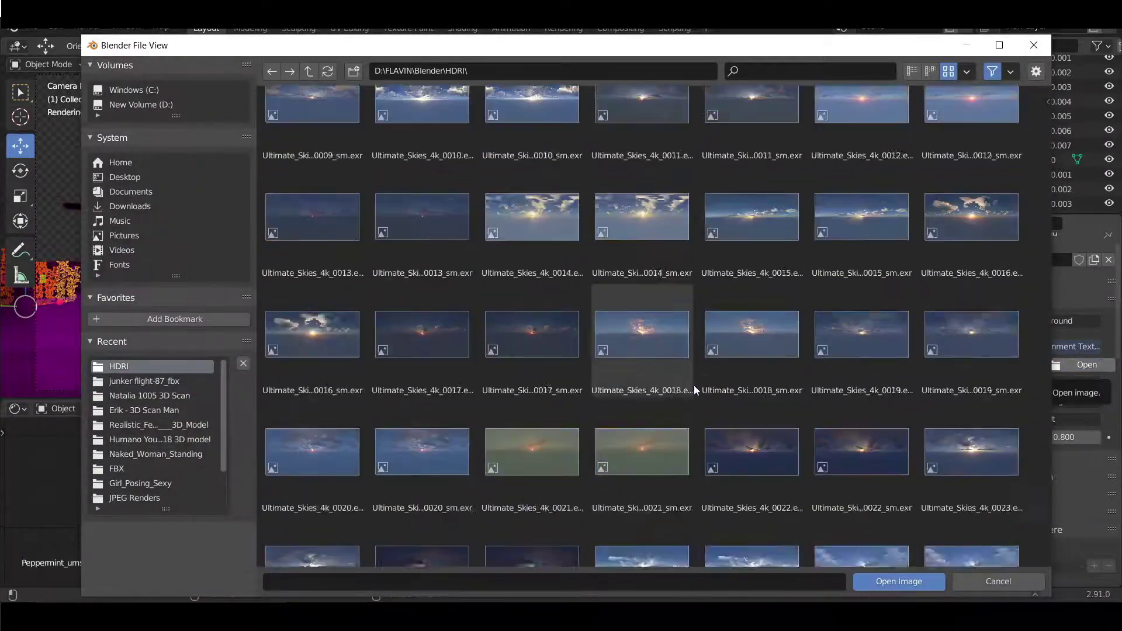
scroll(694, 385, "down", 5)
left_click(754, 515)
left_click(897, 581)
left_click(729, 230)
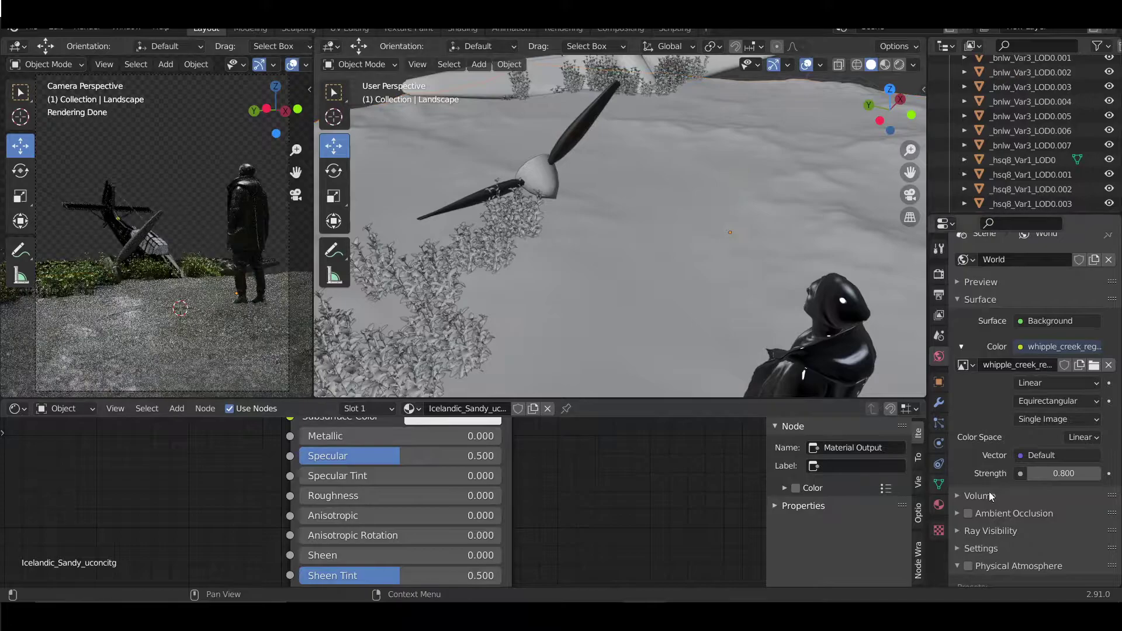
left_click(939, 505)
left_click(939, 485)
left_click(939, 357)
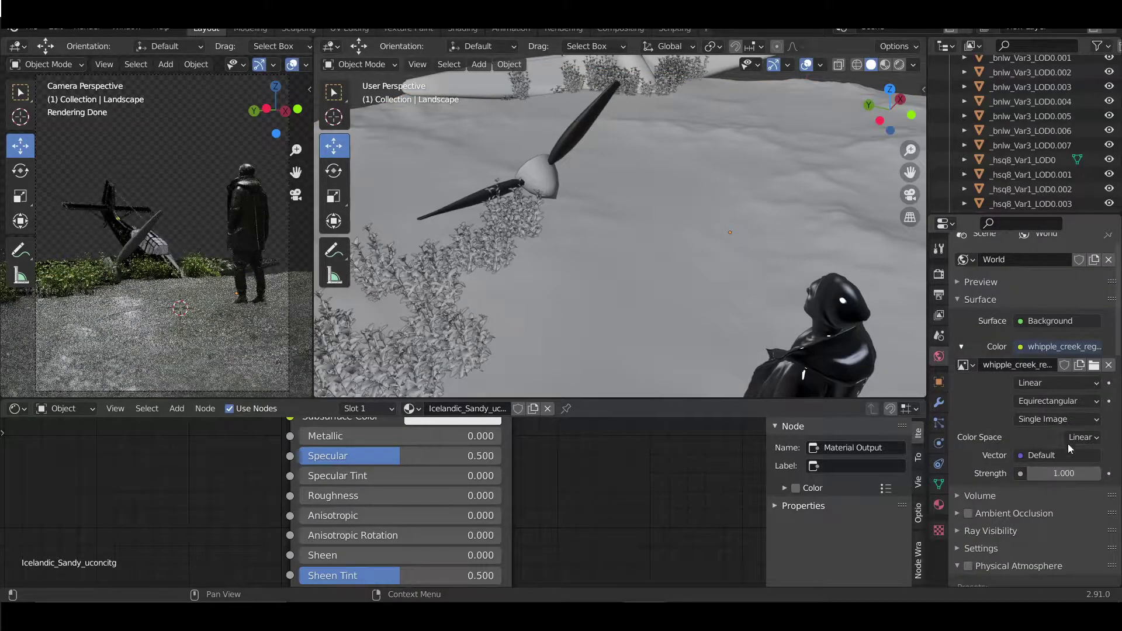
- Try the 422-free-hdri-skies image, then settle on lilienstein_4k.hdr at strength 1.1
left_click(1094, 365)
left_click(909, 583)
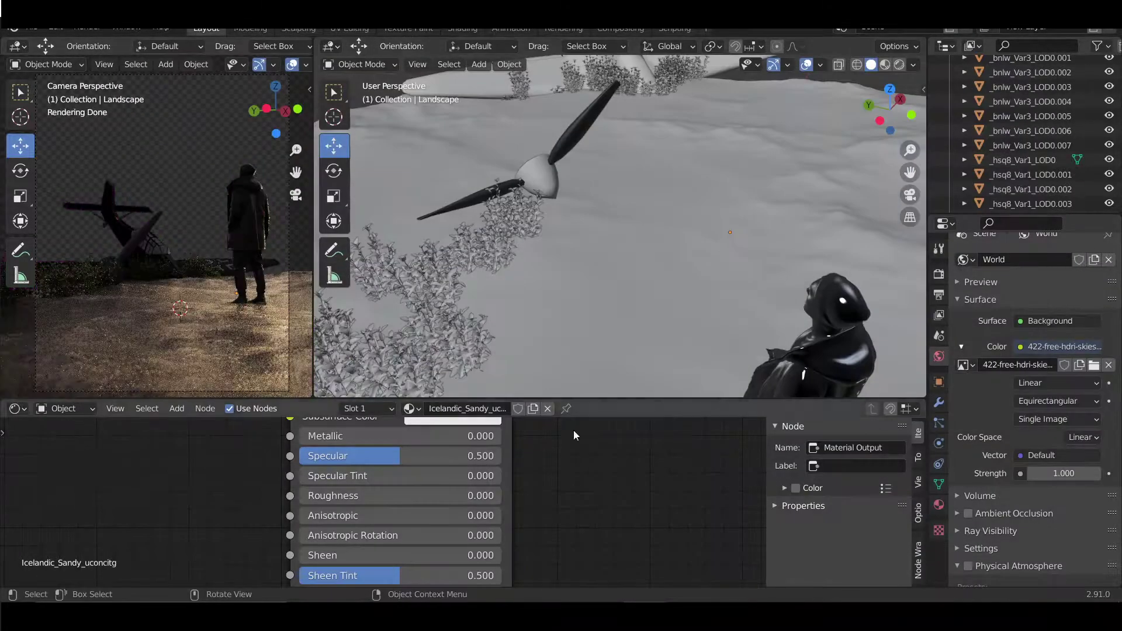
left_click(1103, 371)
double_click(858, 146)
double_click(861, 501)
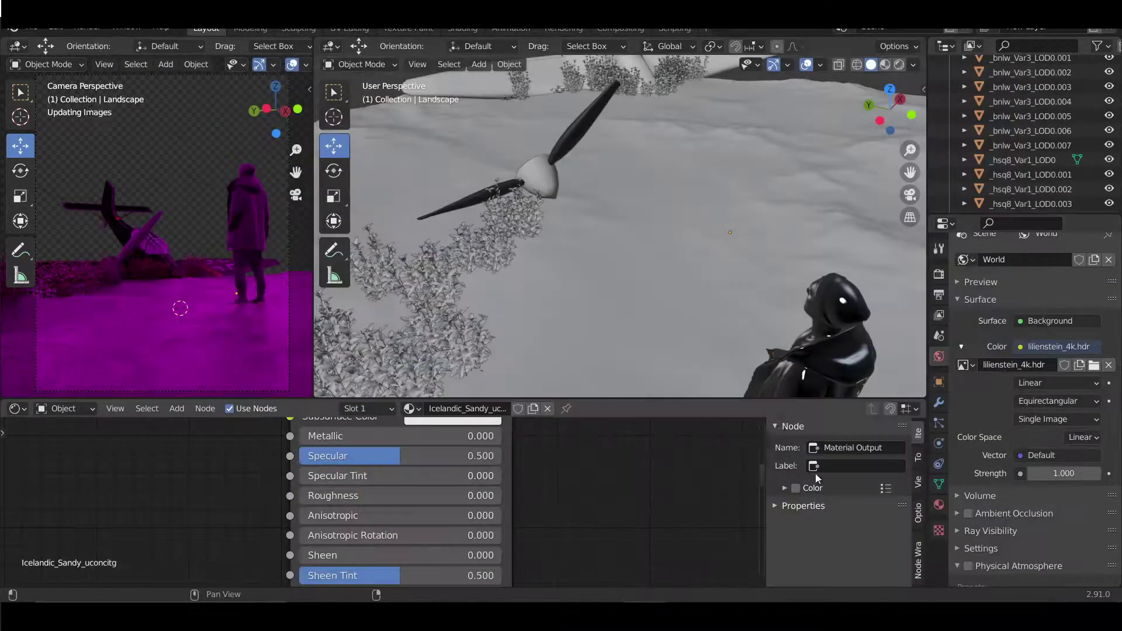
scroll(735, 86, "down", 10)
left_click(1096, 473)
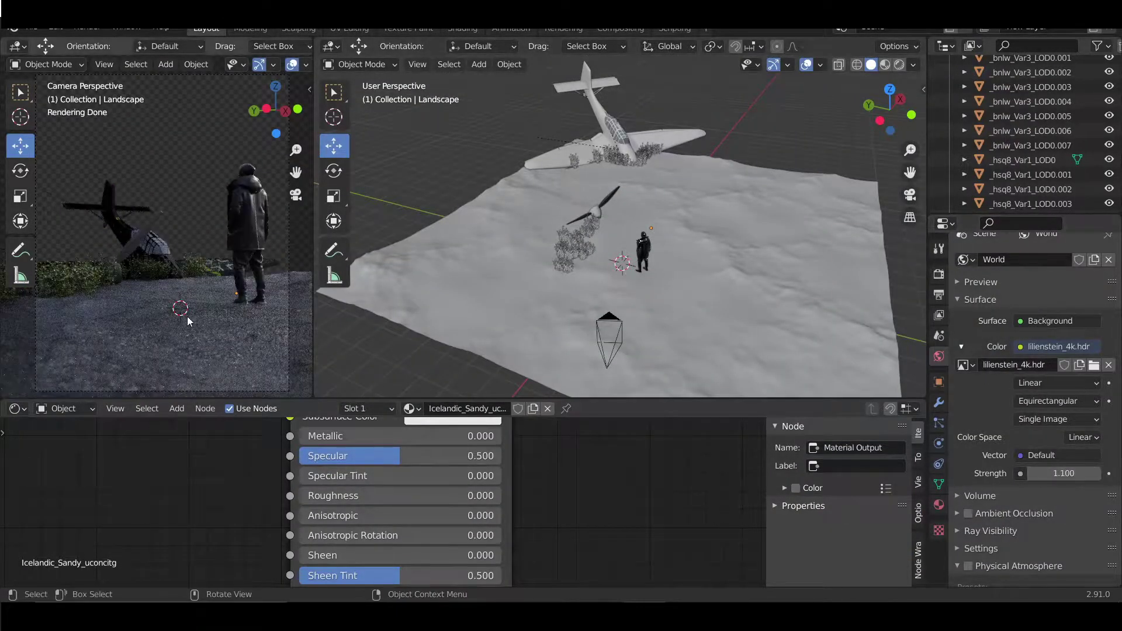
- Set the landscape material's Metallic and Specular both to 1.000
left_click_drag(301, 436, 402, 436)
scroll(369, 525, "down", 2)
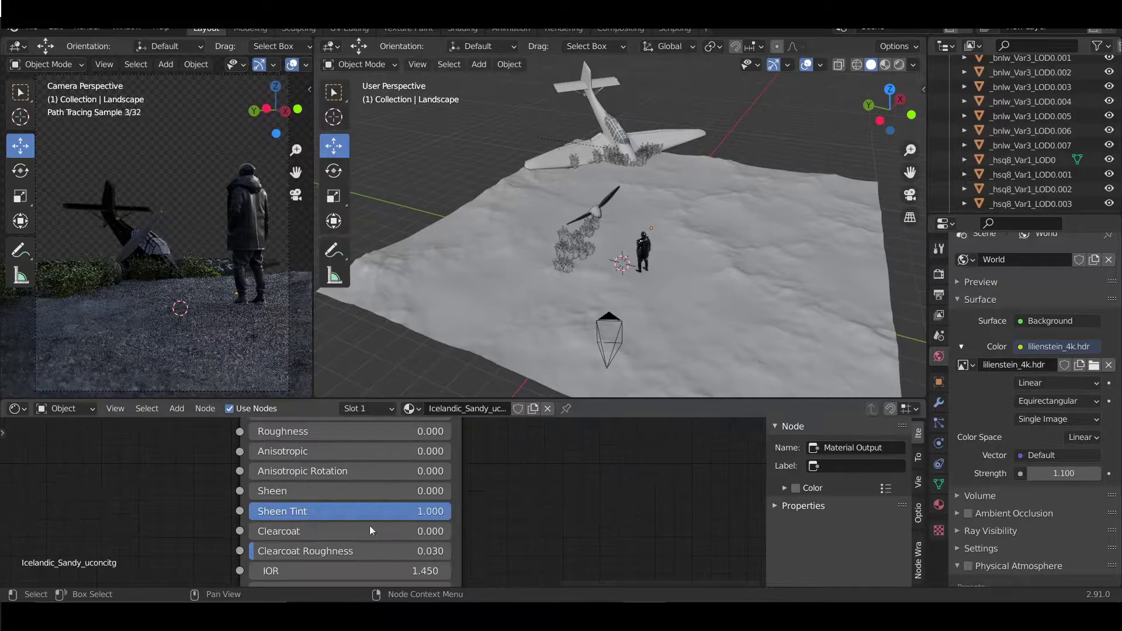
scroll(369, 525, "down", 3)
scroll(351, 467, "up", 4)
mouse_move(350, 465)
left_mouse_down()
mouse_move(301, 464)
mouse_move(479, 477)
left_mouse_up()
scroll(380, 497, "down", 2)
left_click(401, 244)
left_click_drag(368, 494, 485, 494)
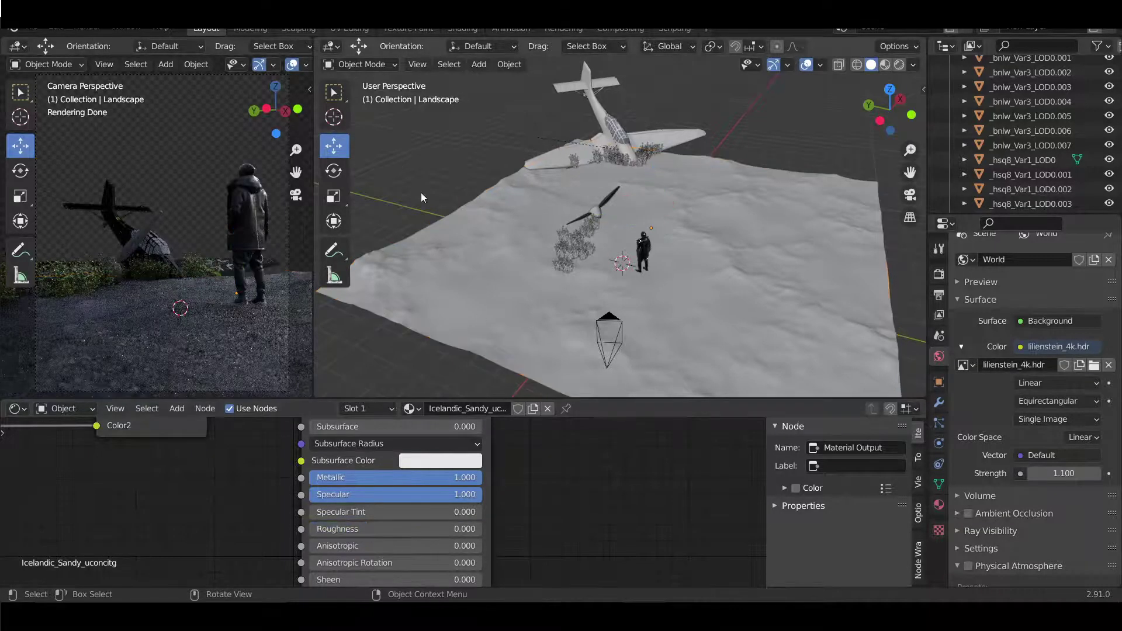
- Duplicate the selected plant clump, then place and rotate the copy near the figure
scroll(518, 236, "up", 6)
key("shift+d")
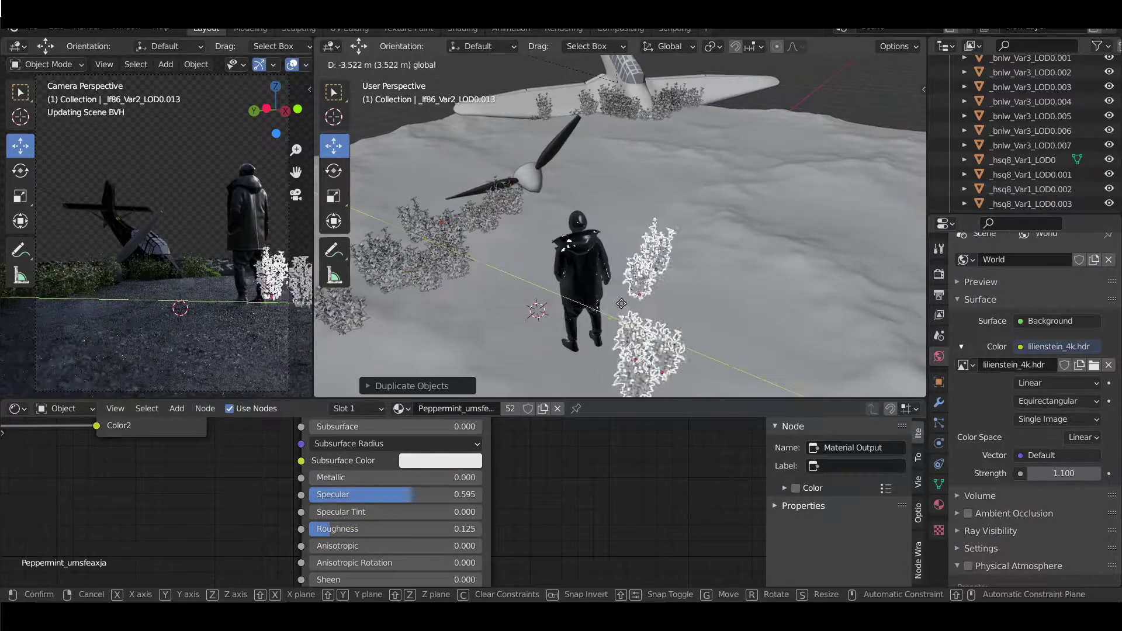
left_click(20, 171)
left_click_drag(648, 304, 626, 336)
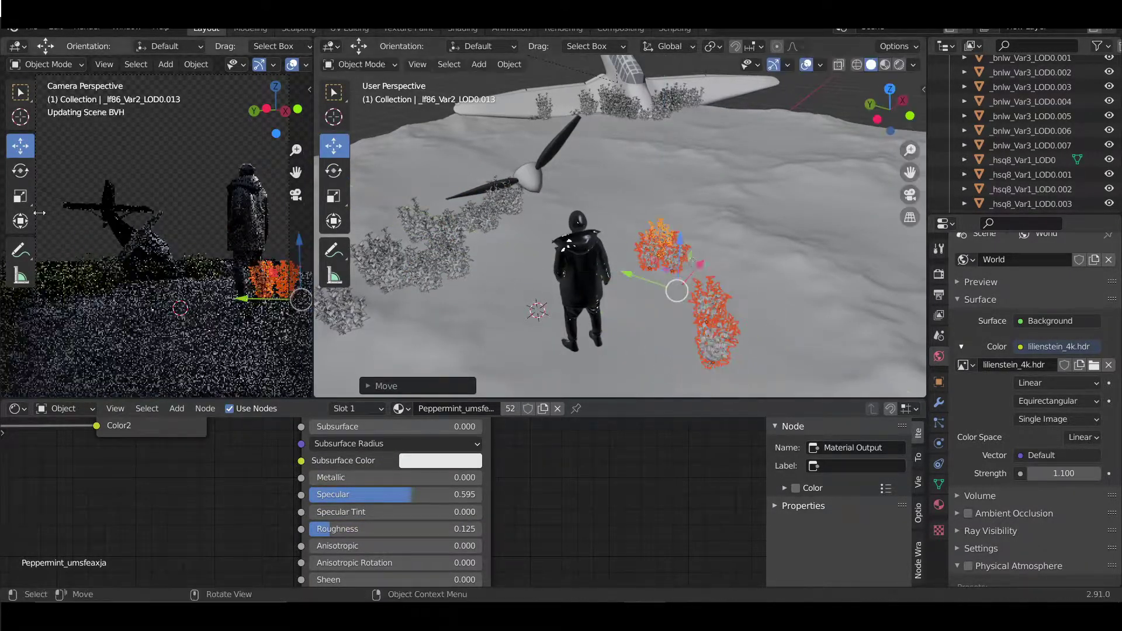
middle_click_drag(698, 280, 647, 234)
key("shift+space")
key("g")
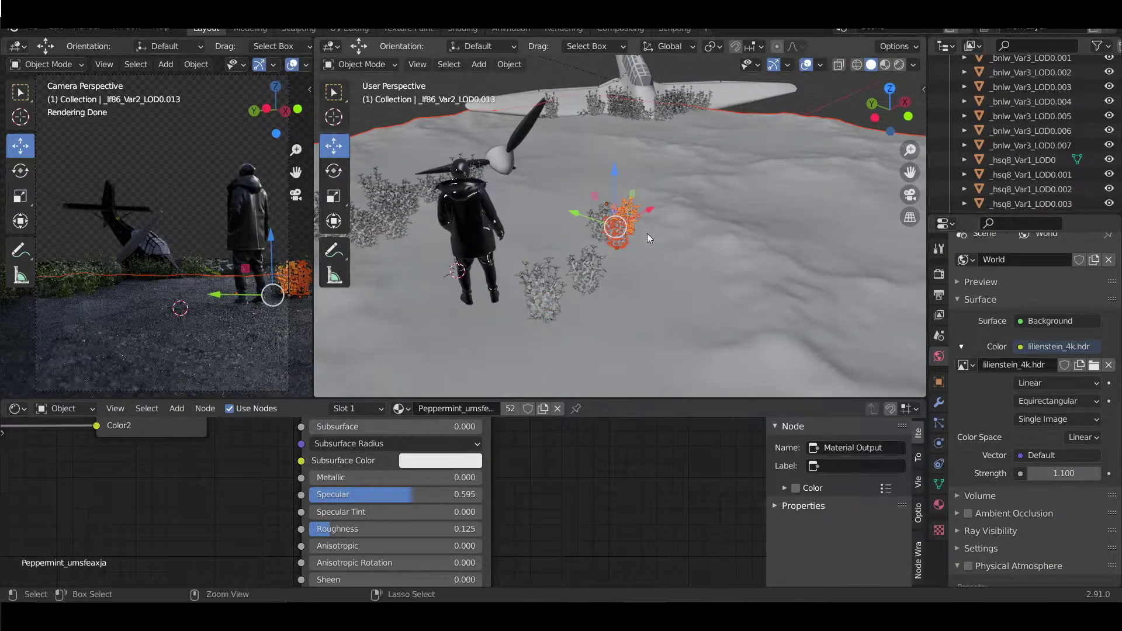
key("alt+a")
middle_click_drag(814, 114, 685, 201)
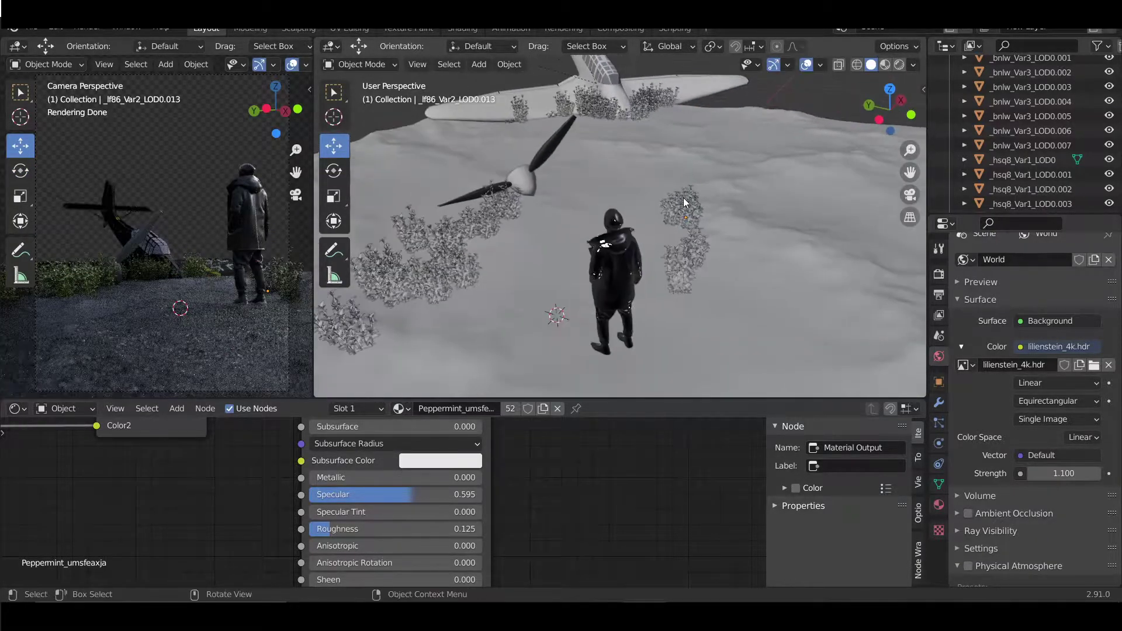
- Duplicate two more plant clumps and place the copies around the figure
left_click(681, 265)
middle_click_drag(681, 265, 581, 268)
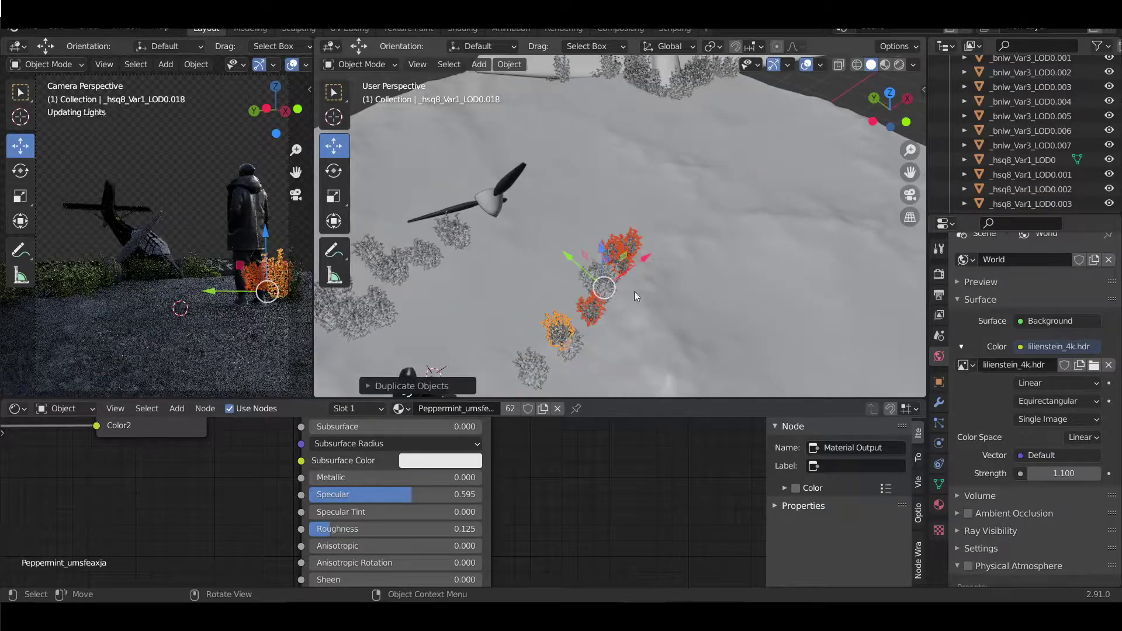
key("shift+d")
left_click(582, 208)
scroll(546, 297, "down", 3)
left_click(560, 359)
scroll(587, 275, "up", 3)
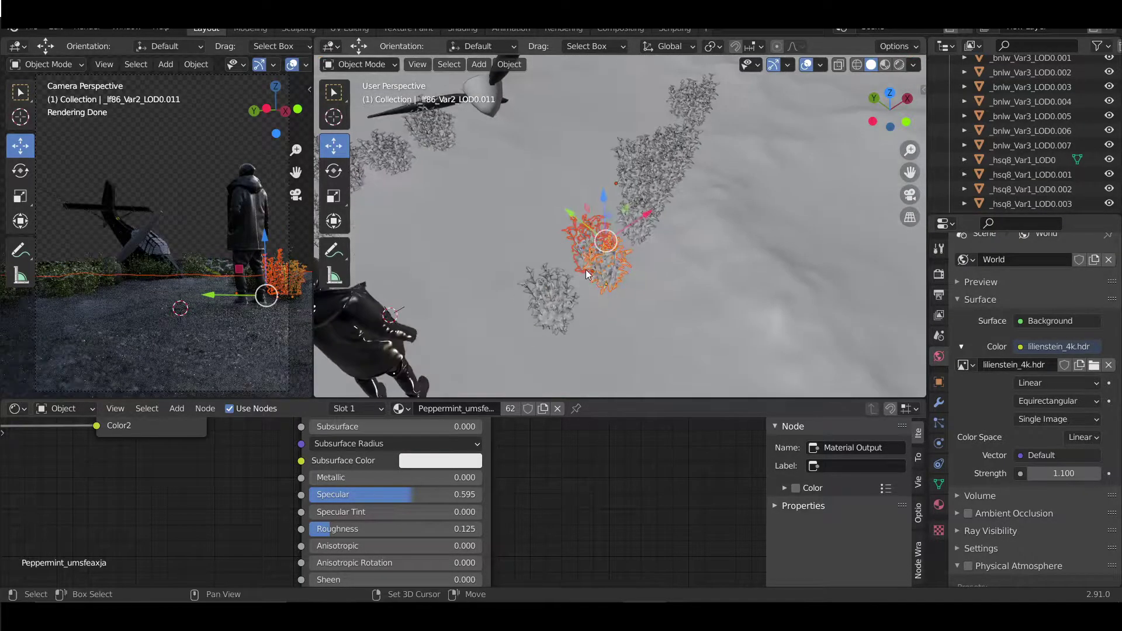
left_click(648, 260)
key("g")
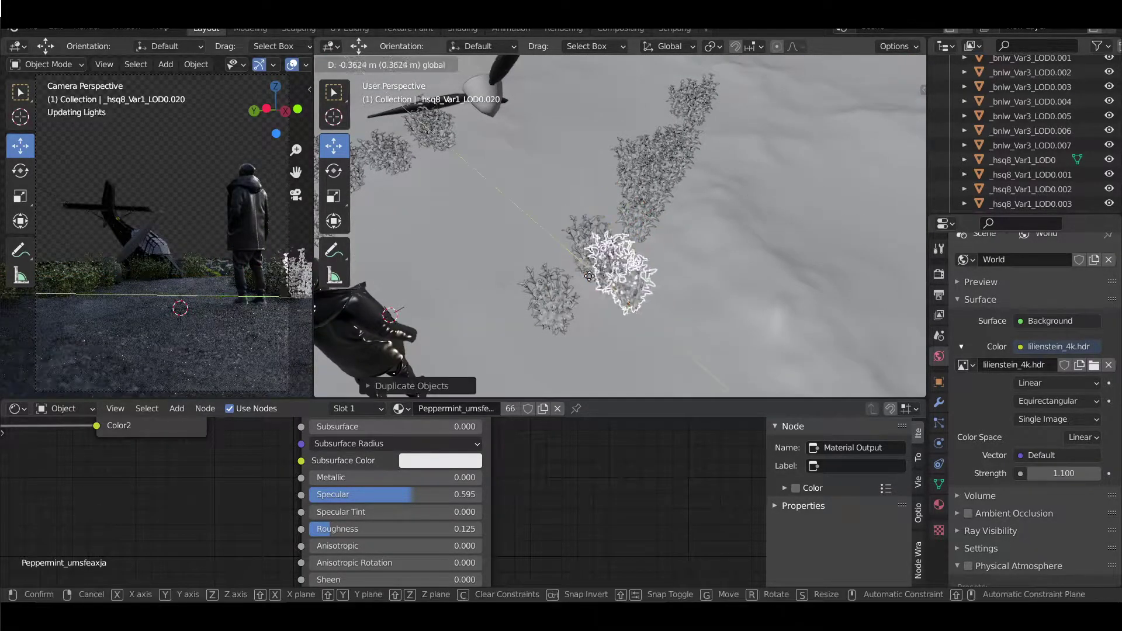
left_click(584, 351)
- Select the ground and the crashed plane, deselect, then pick another plant clump from a low angle
scroll(584, 351, "down", 5)
left_click(653, 207)
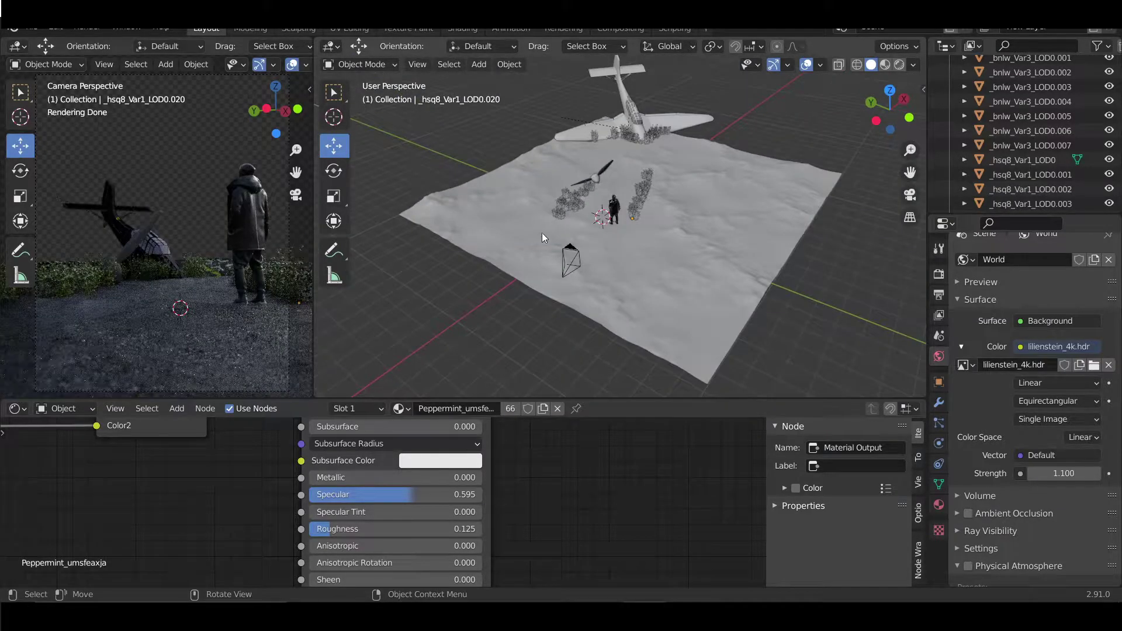
scroll(542, 176, "up", 5)
left_click(542, 167)
scroll(602, 111, "down", 3)
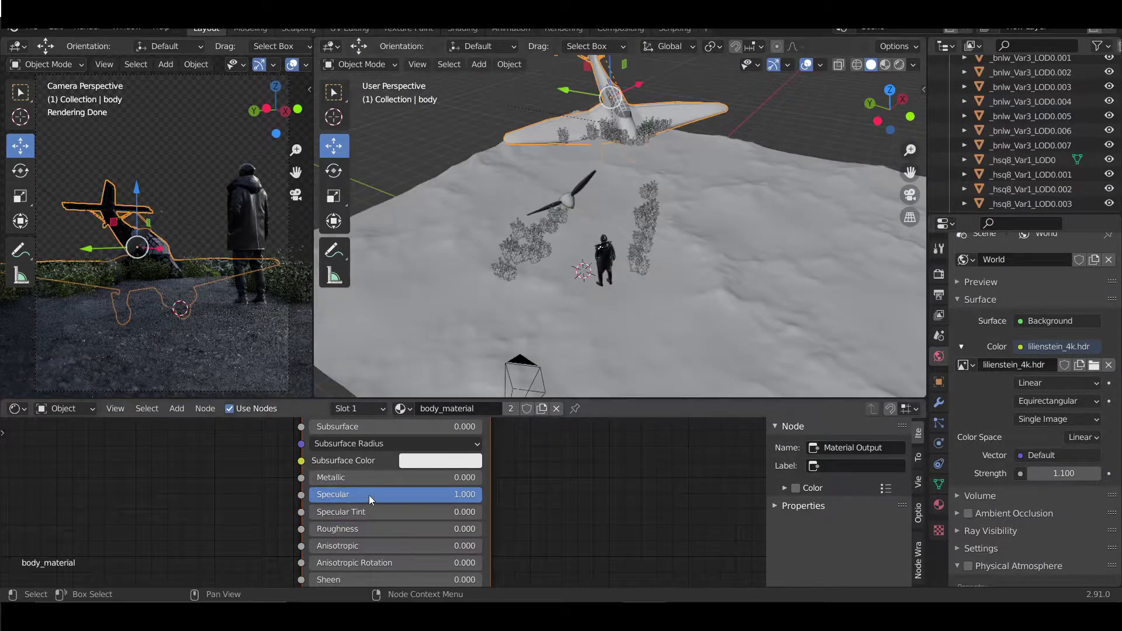
key("alt+a")
middle_click_drag(476, 258, 654, 217)
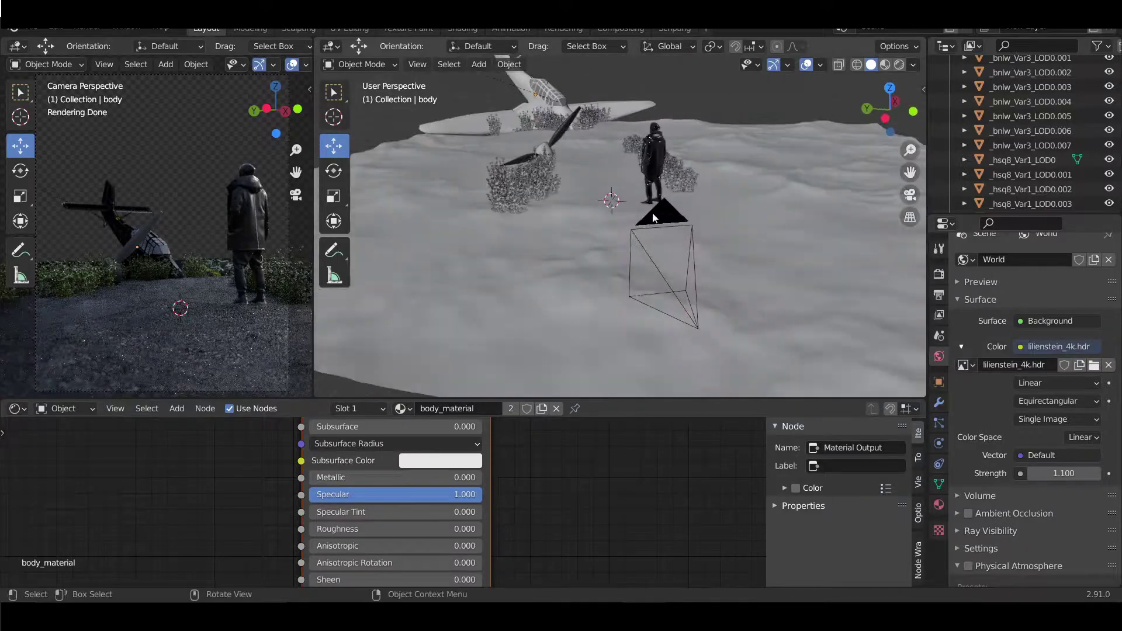
left_click(514, 190)
middle_click_drag(514, 190, 385, 166)
scroll(522, 259, "down", 3)
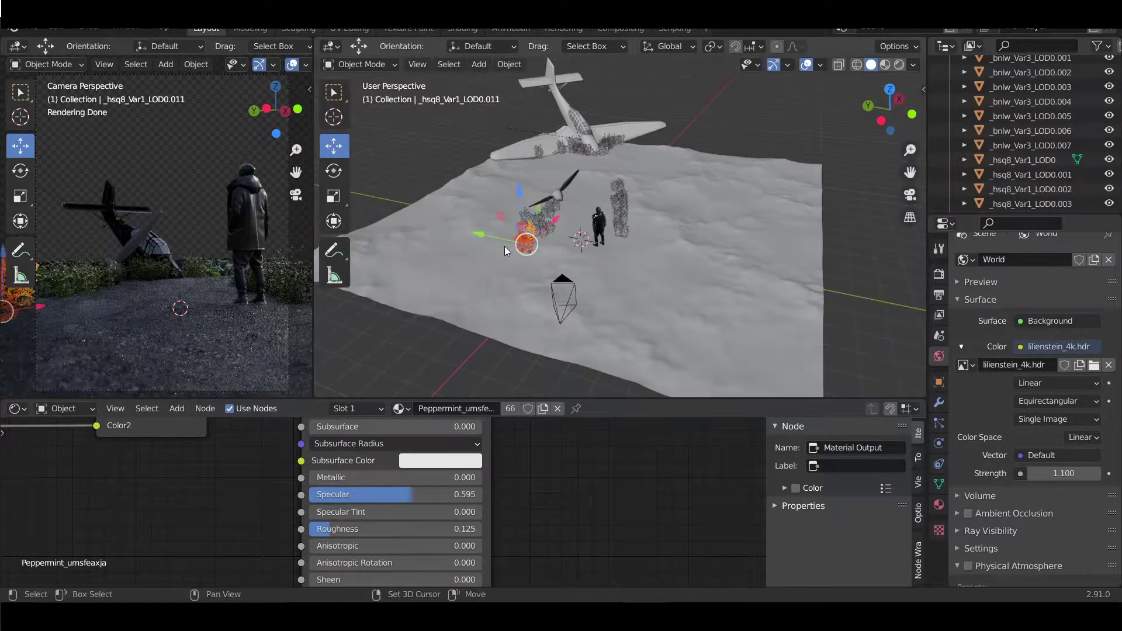
- Duplicate plants in front of the camera and import the _8fll_Var9_LOD0 plant asset
key("shift+d")
left_click(504, 247)
scroll(490, 253, "up", 2)
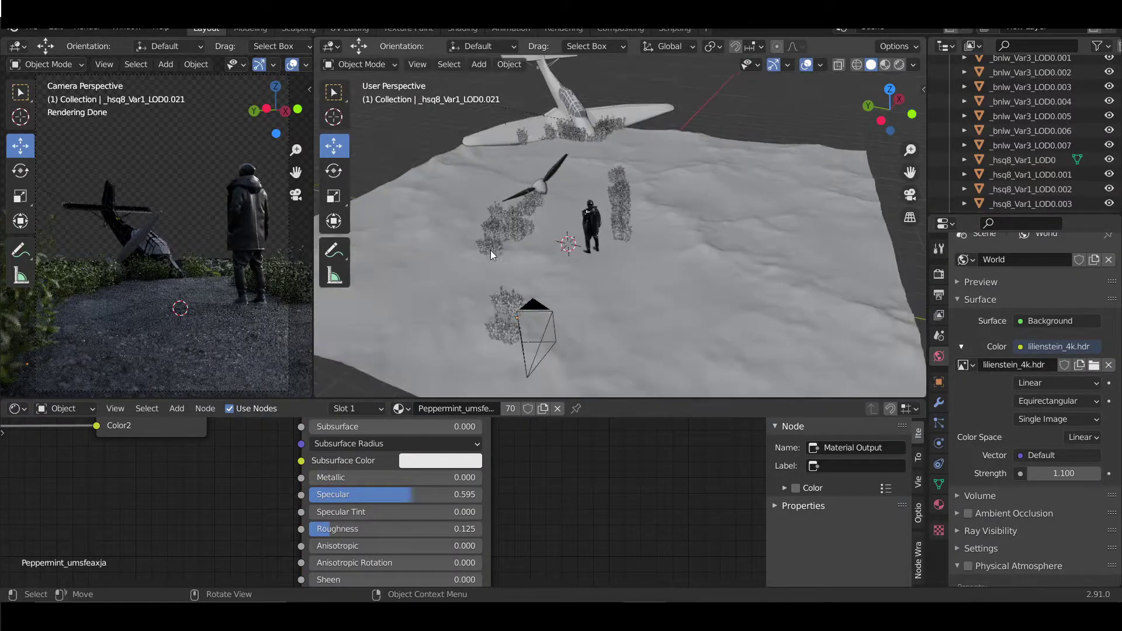
key("shift+d")
left_click(549, 305)
middle_click_drag(546, 301, 567, 179)
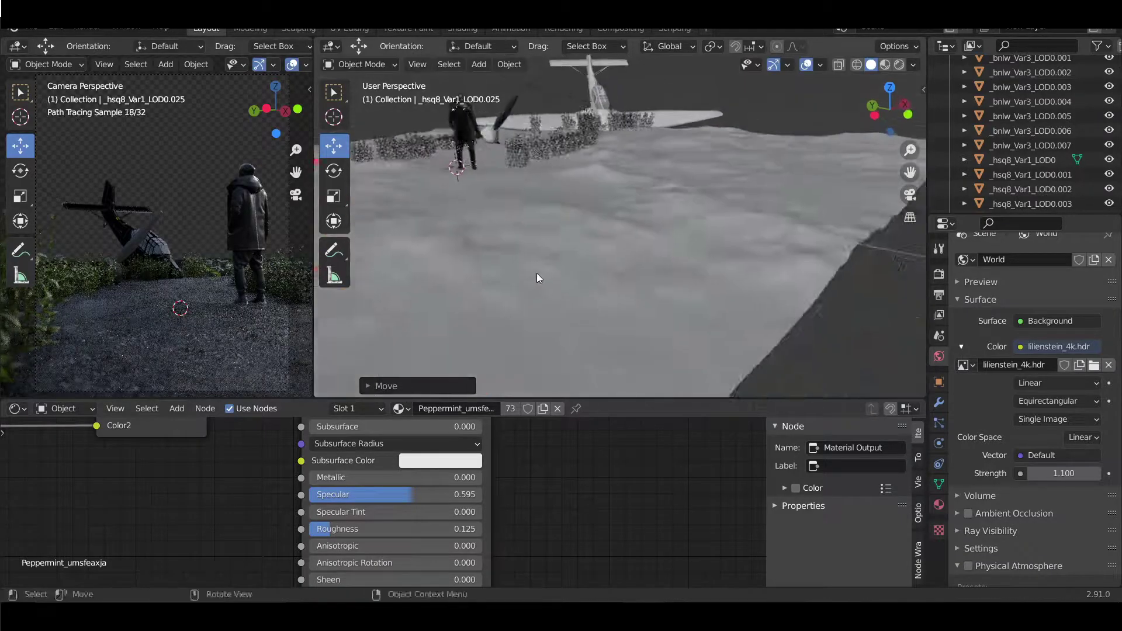
middle_click_drag(387, 171, 670, 277)
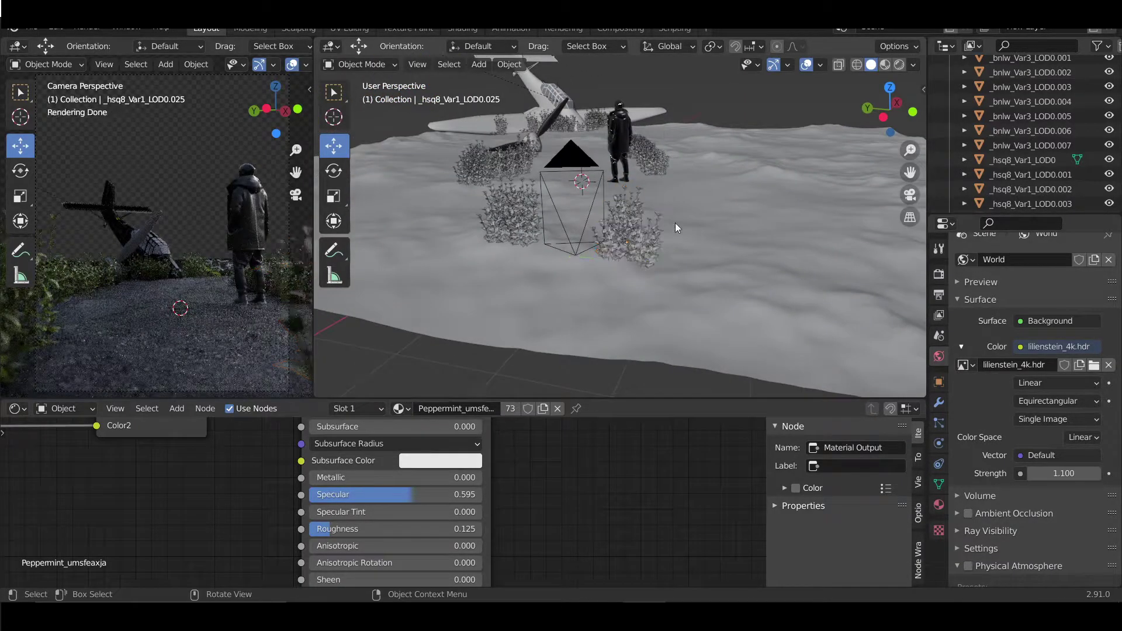
scroll(566, 363, "down", 4)
scroll(566, 408, "down", 5)
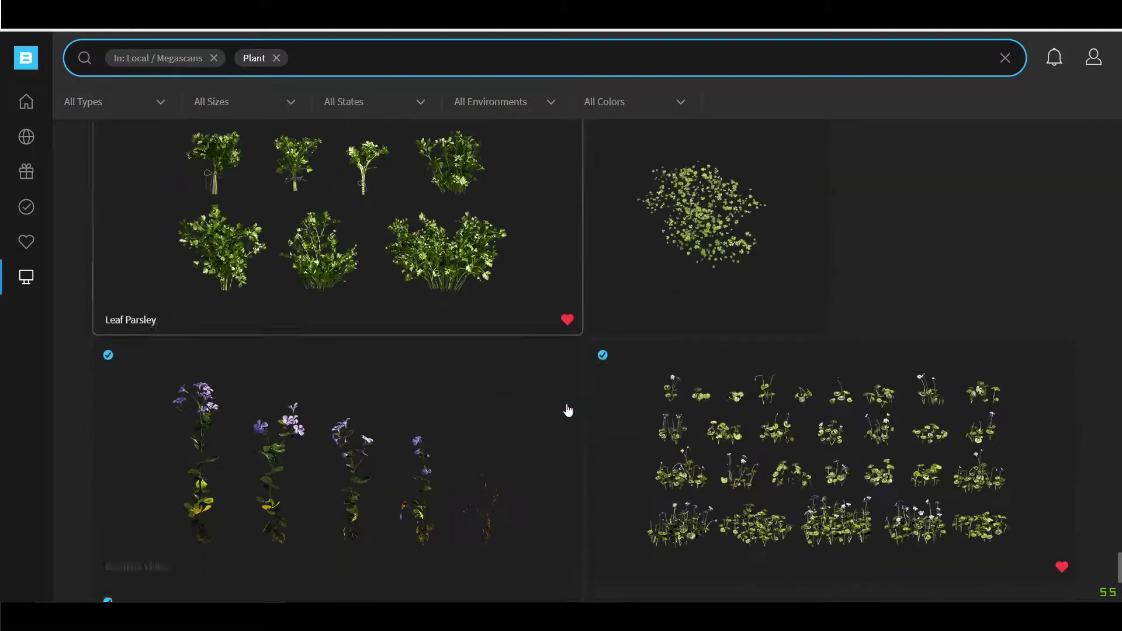
left_click(567, 355)
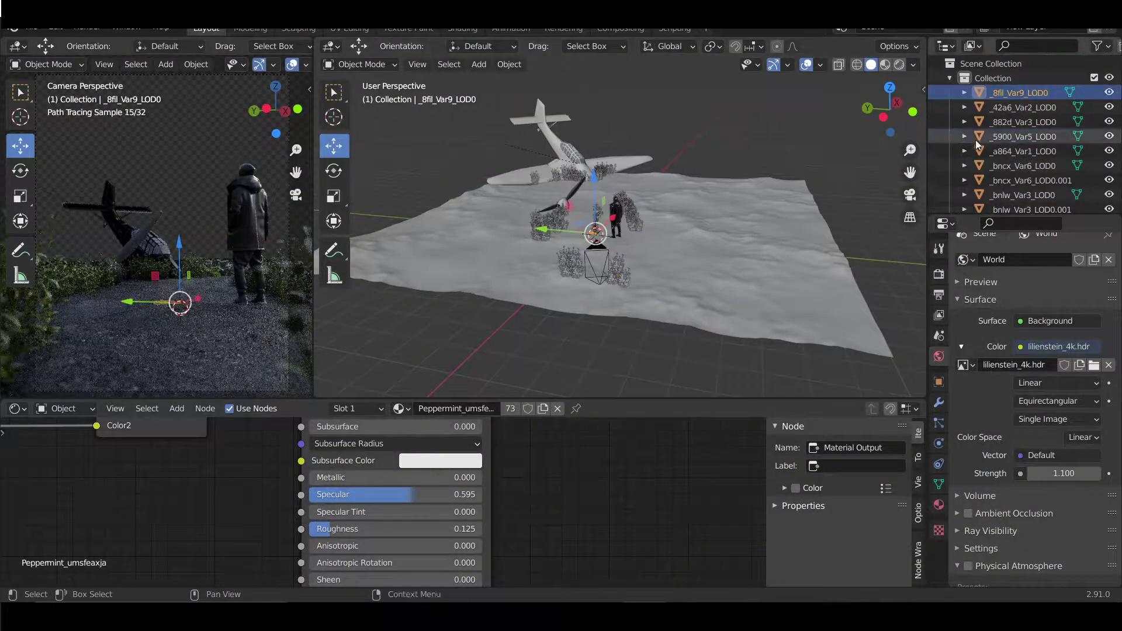
- Raise the sky strength to 1.4
scroll(596, 195, "up", 3)
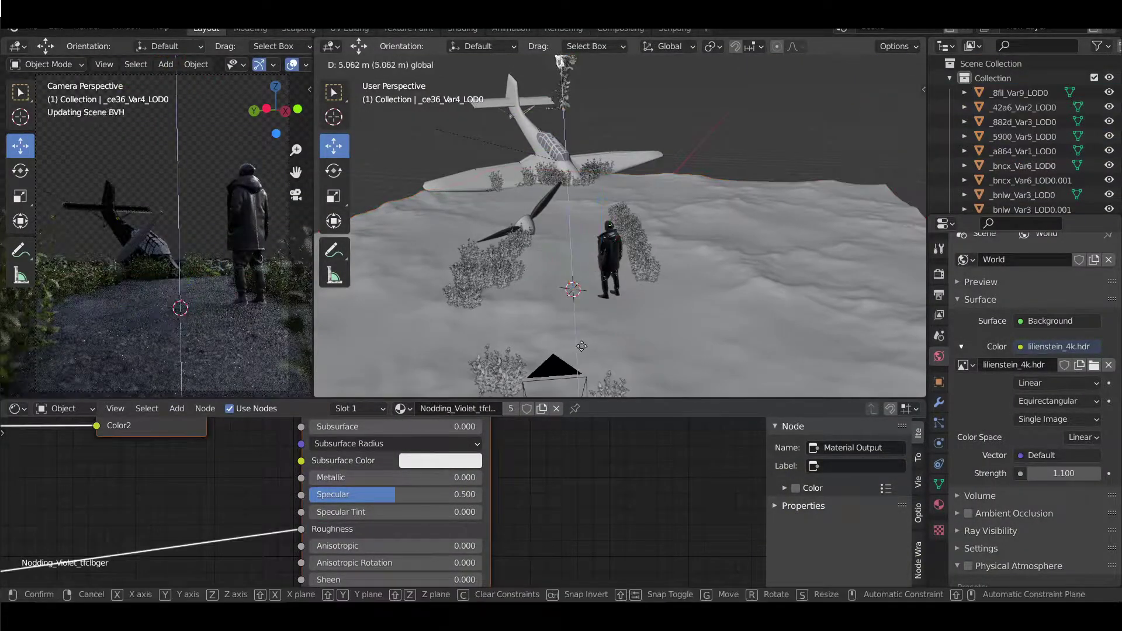
scroll(979, 143, "down", 1)
scroll(977, 138, "down", 3)
middle_click_drag(672, 234, 614, 176)
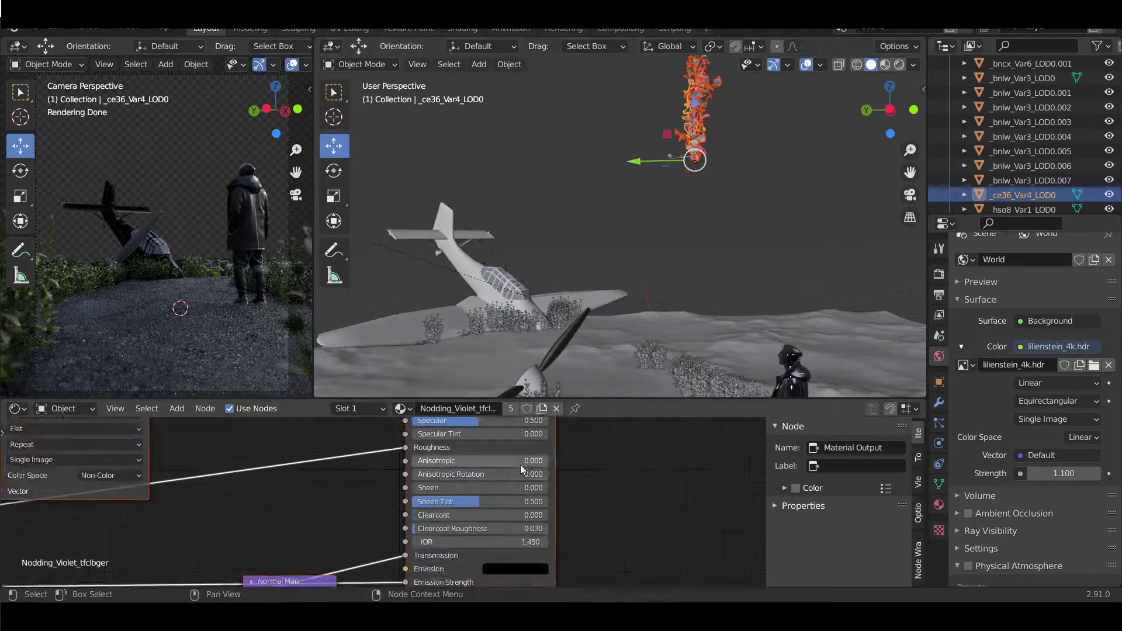
mouse_move(327, 578)
middle_mouse_down()
mouse_move(450, 497)
mouse_move(438, 620)
middle_mouse_up()
mouse_move(1064, 474)
left_mouse_down()
mouse_move(1087, 473)
mouse_move(1047, 474)
left_mouse_up()
- Move the new plant beside the figure, then duplicate and reposition more clumps
mouse_move(656, 288)
middle_mouse_down()
mouse_move(672, 245)
mouse_move(652, 222)
mouse_move(638, 161)
middle_mouse_up()
key("g")
left_click(697, 263)
middle_click_drag(613, 126, 573, 251)
key("shift+d")
left_click(596, 186)
key("g")
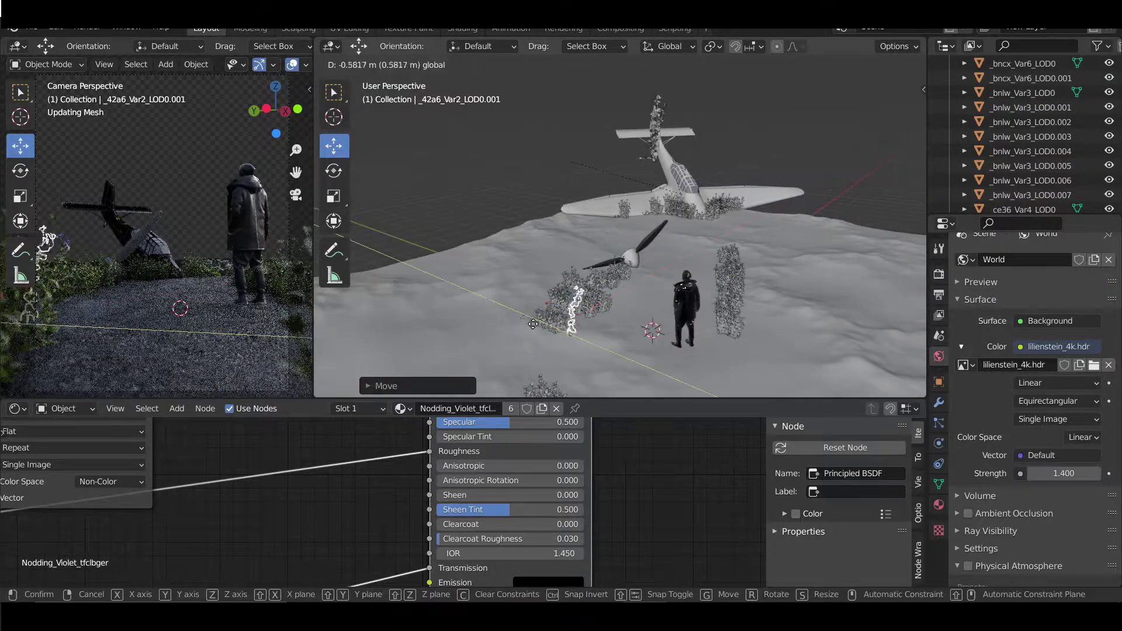
left_click(568, 257)
- Duplicate the _882d_Var3_LOD0 flower plant and place the copy beside the man
left_click(678, 251)
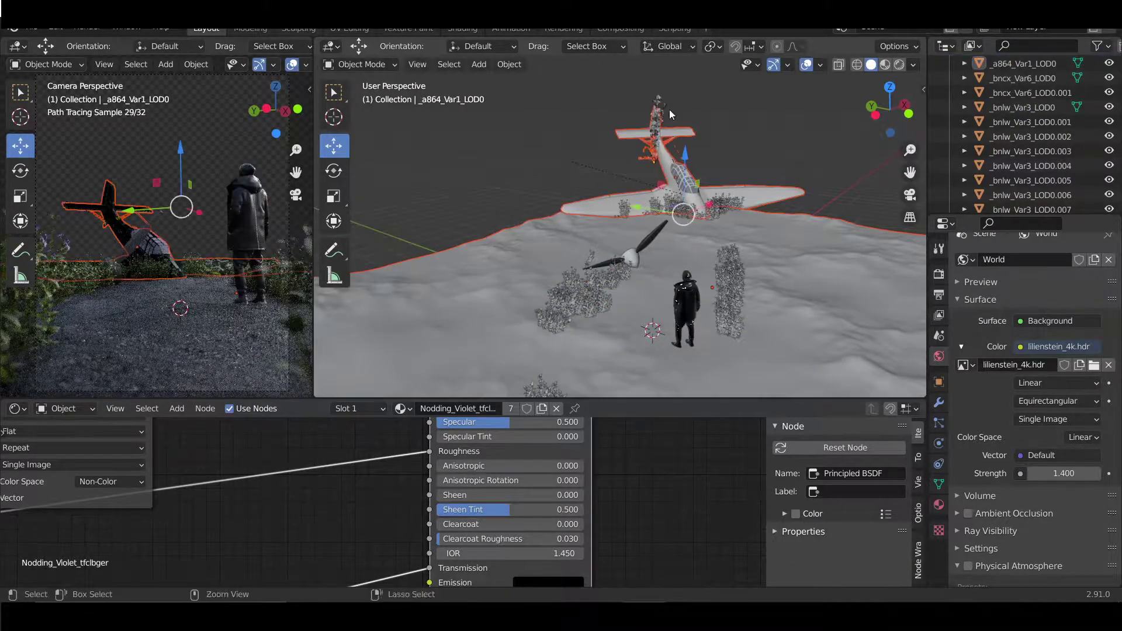
mouse_move(643, 257)
middle_mouse_down()
mouse_move(665, 262)
mouse_move(615, 232)
mouse_move(661, 213)
middle_mouse_up()
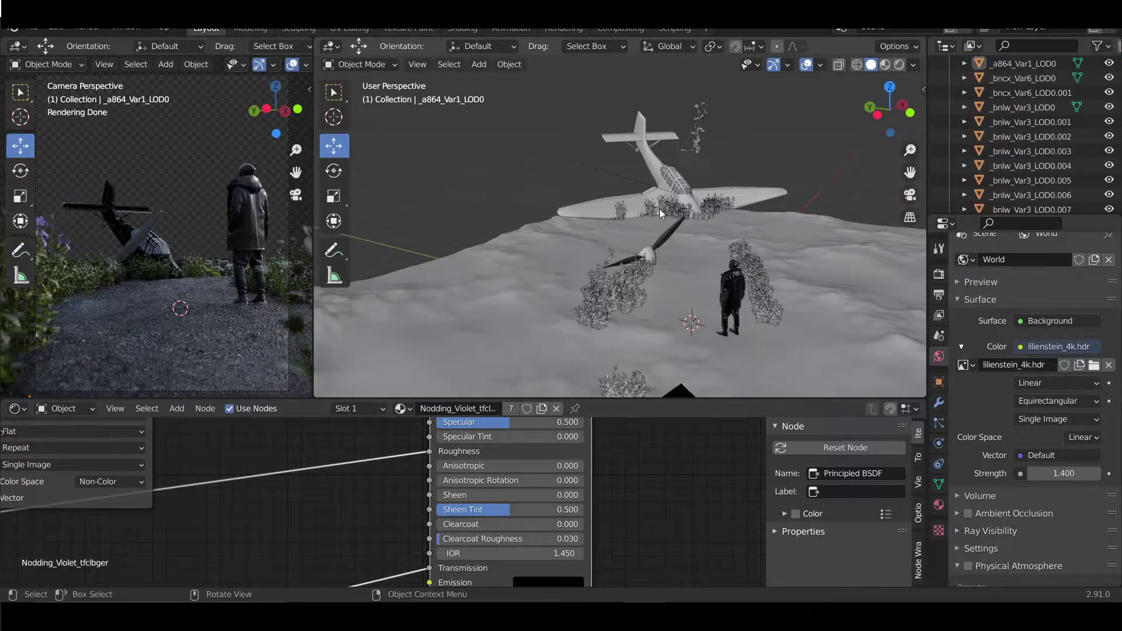
left_click(767, 271)
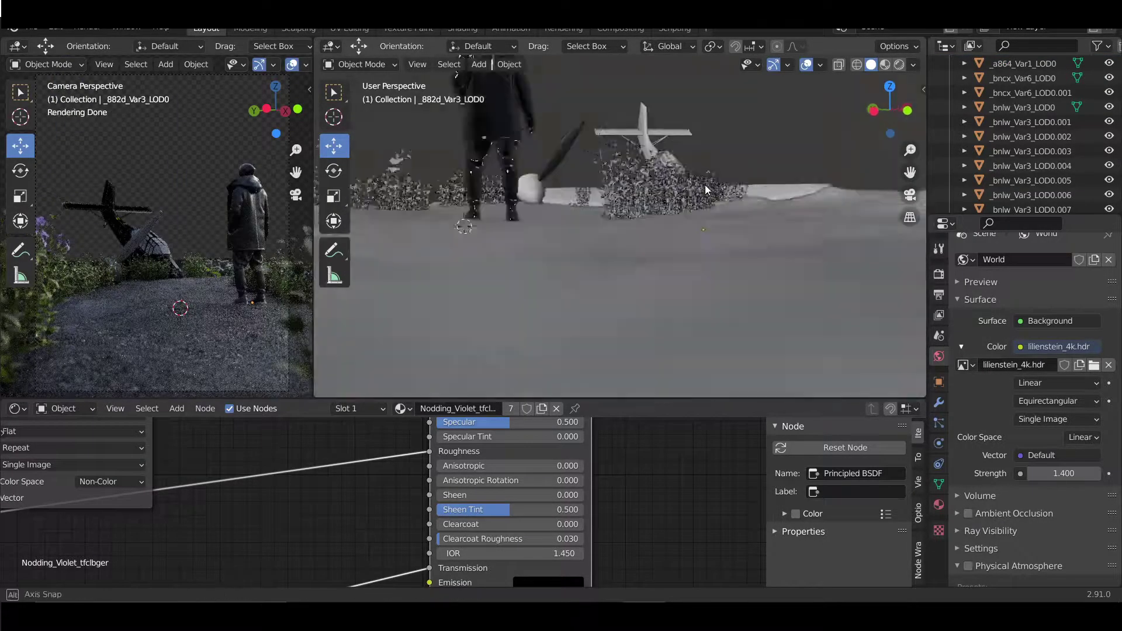
scroll(705, 184, "up", 6)
scroll(655, 221, "down", 5)
key("shift+d")
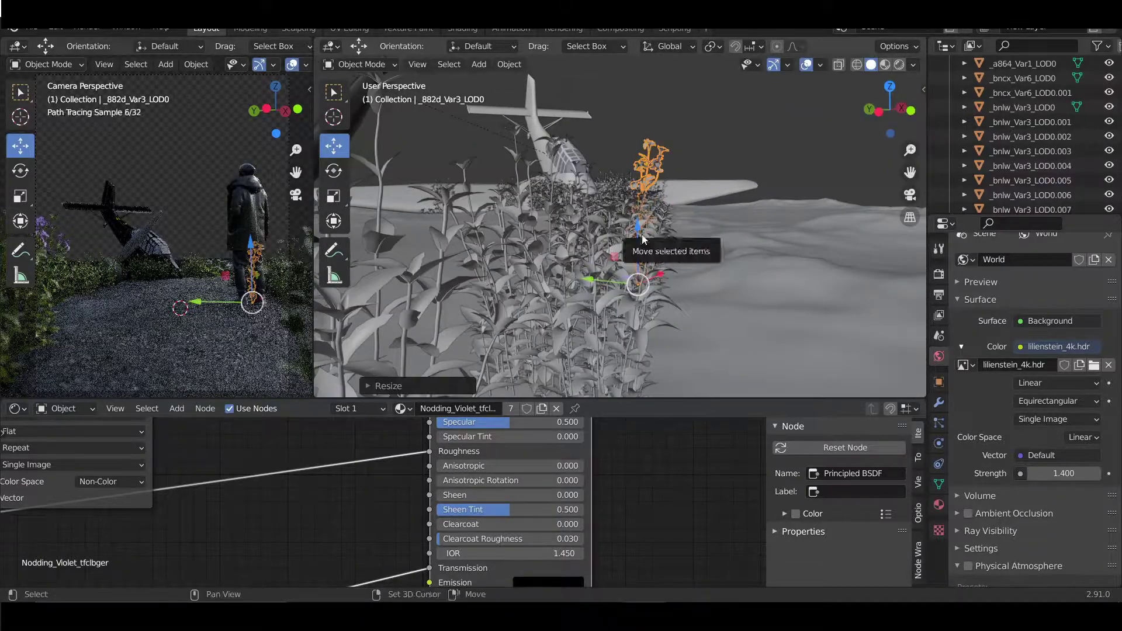
left_click(693, 177)
middle_click_drag(693, 176, 543, 275)
- Enlarge the _42a6_Var2_LOD0.002 plant, copy it beside the original, and select the propeller
left_click(506, 274, "shift")
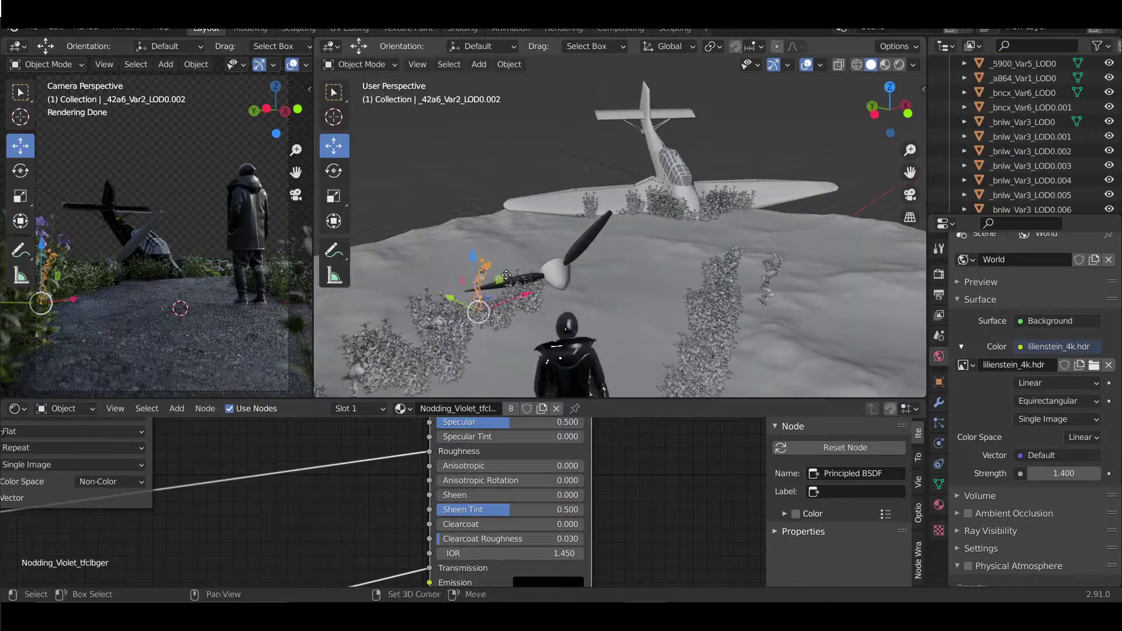
scroll(749, 218, "up", 3)
scroll(784, 234, "up", 3)
key("s")
left_click(821, 269)
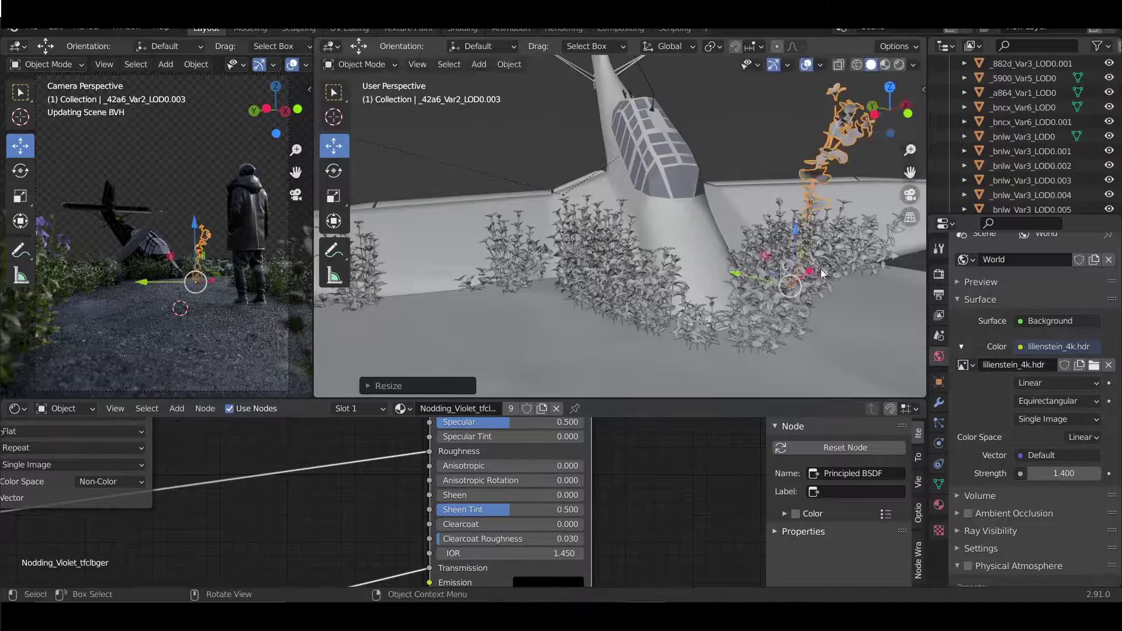
key("shift+d")
left_click(605, 301)
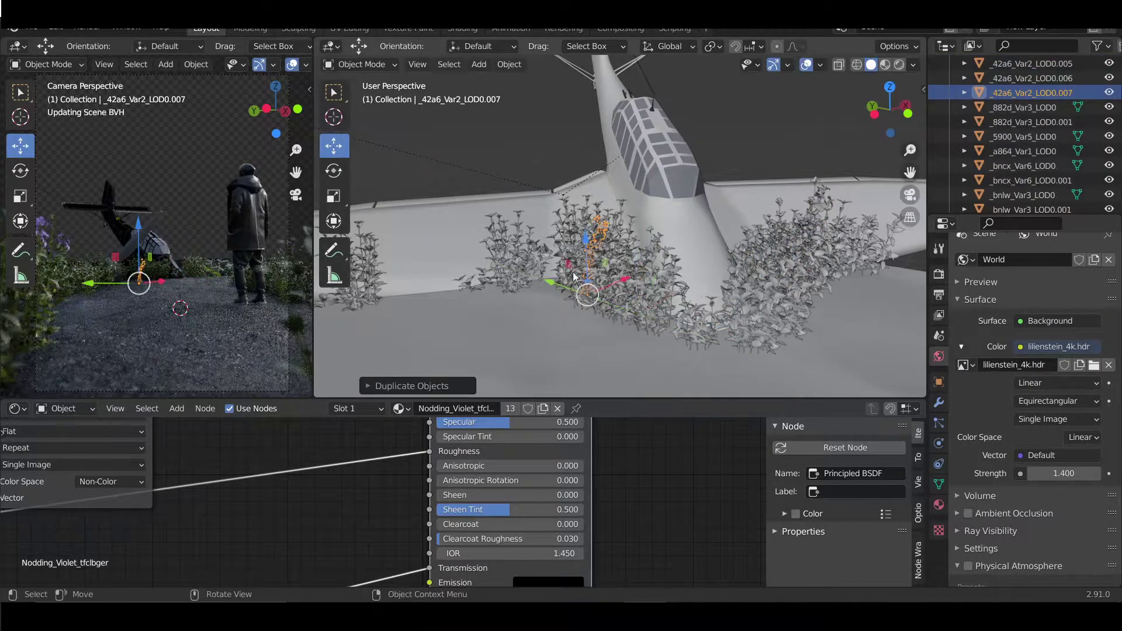
scroll(574, 276, "down", 2)
scroll(574, 276, "down", 5)
left_click(145, 233)
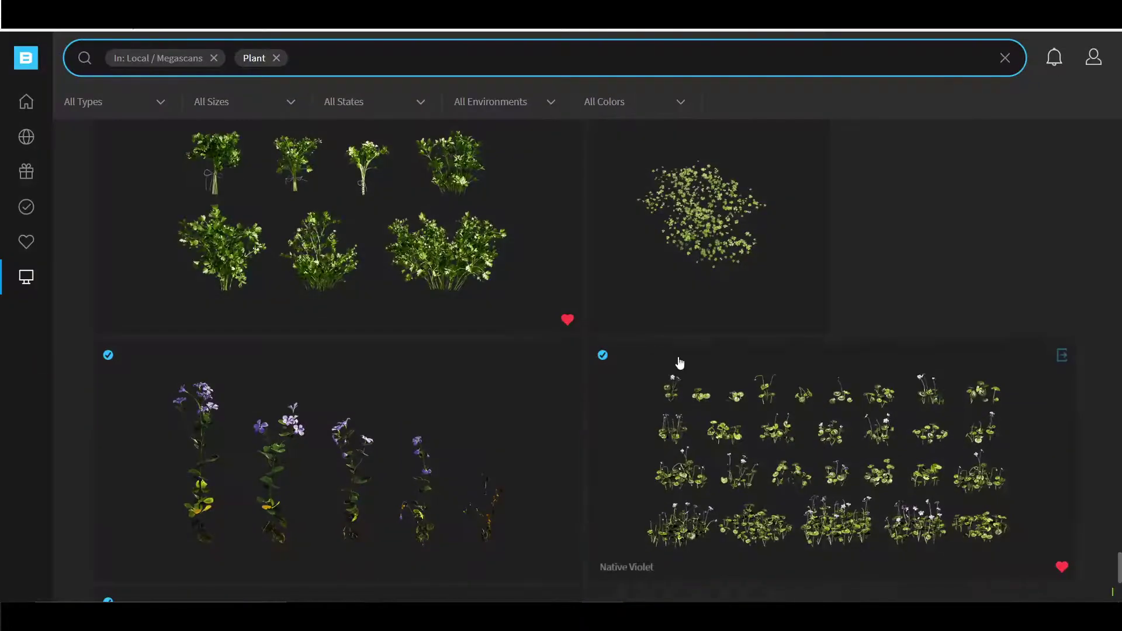
- Replace the plant tag with an Iceland filter and browse the Icelandic rock and terrain scans
key("BackSpace")
type("Iceland")
key("Return")
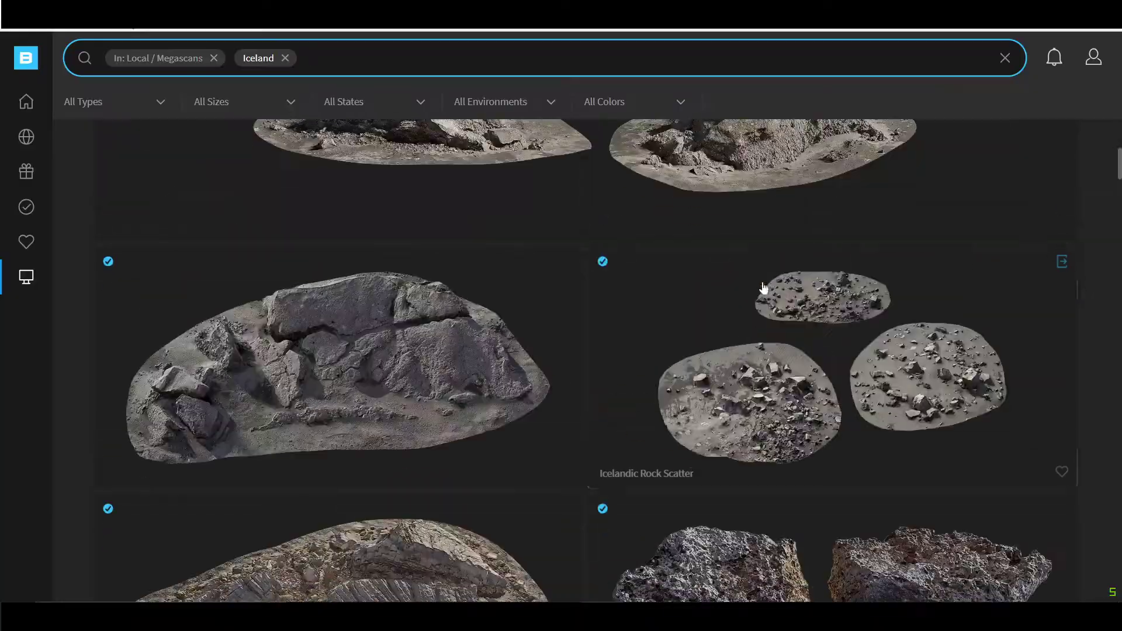
scroll(893, 308, "down", 3)
scroll(893, 308, "down", 5)
scroll(833, 349, "down", 5)
scroll(832, 350, "down", 5)
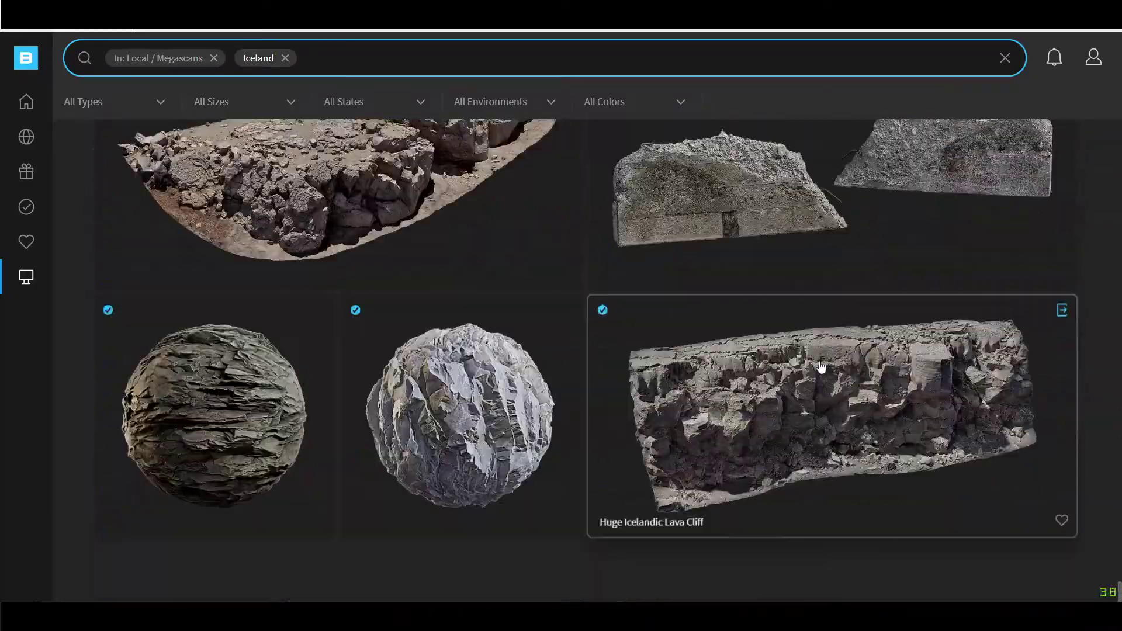
scroll(863, 310, "down", 5)
scroll(863, 309, "down", 5)
scroll(867, 300, "down", 5)
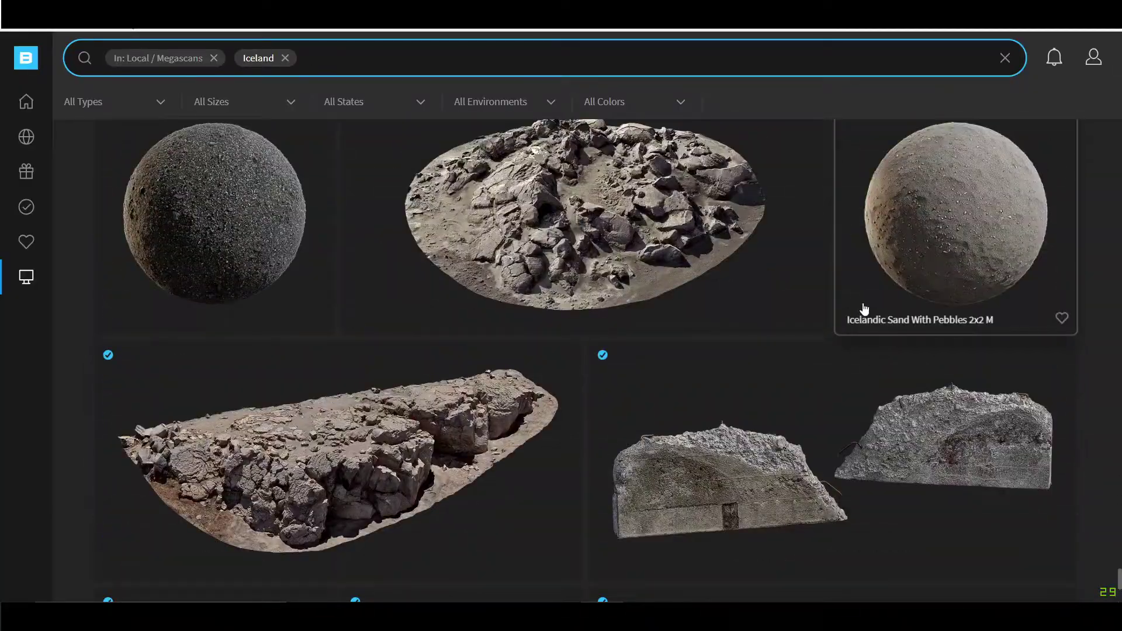
scroll(865, 318, "up", 5)
scroll(723, 395, "up", 5)
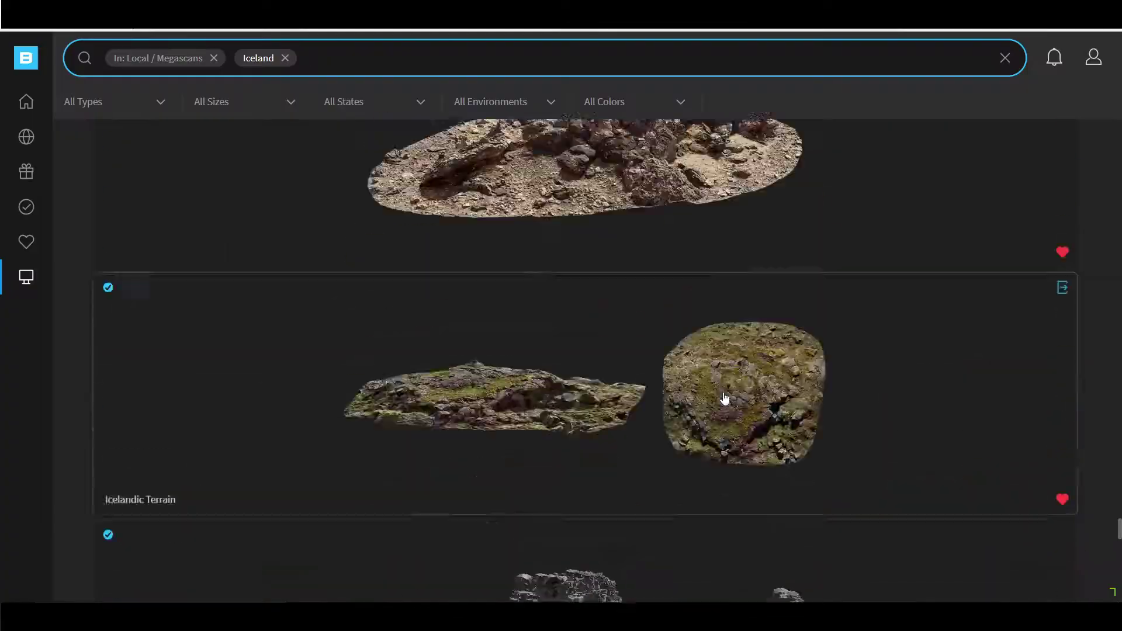
scroll(740, 372, "up", 5)
scroll(740, 372, "up", 5)
scroll(982, 276, "up", 5)
scroll(1086, 380, "down", 3)
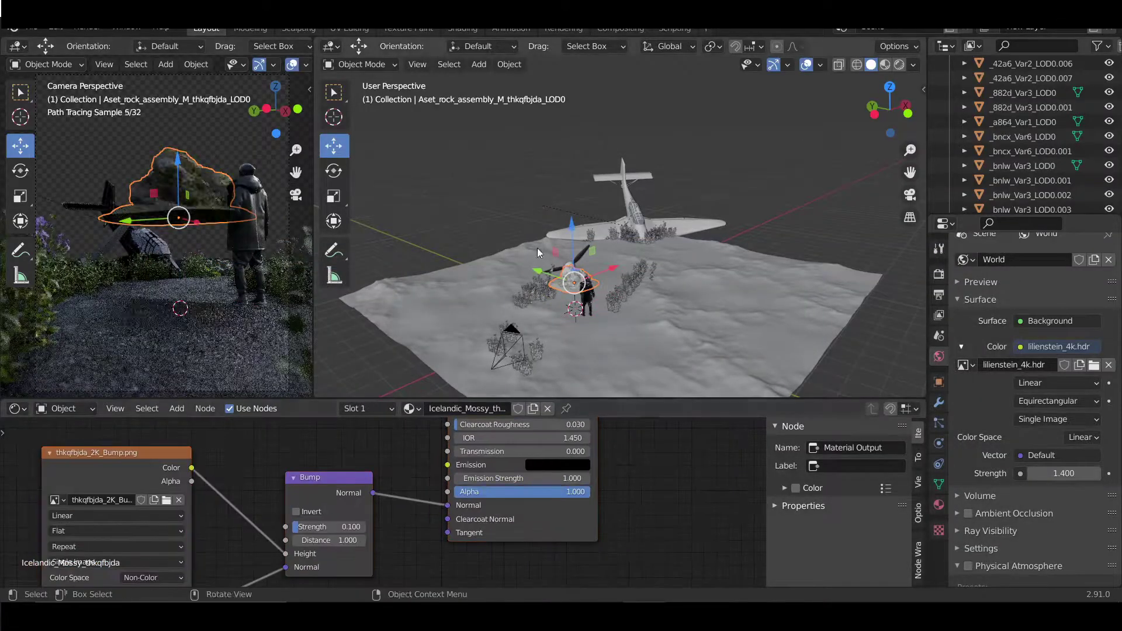
- Lower the imported mossy rock along Z into the ground beside the plane
middle_click_drag(498, 217, 584, 245)
key("g")
key("z")
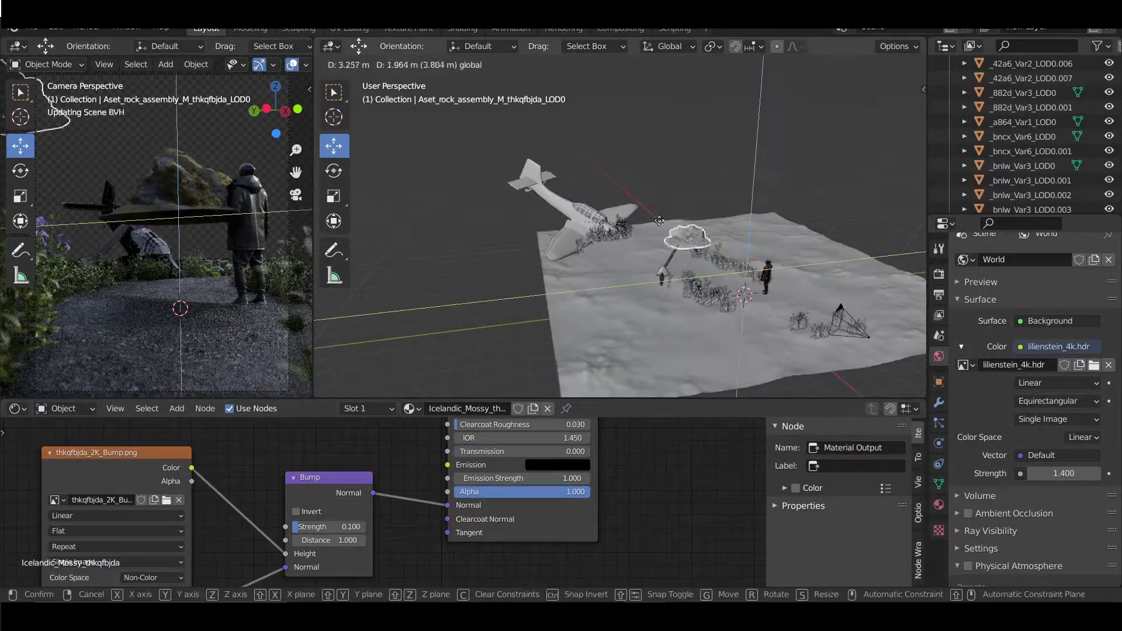
scroll(639, 183, "up", 3)
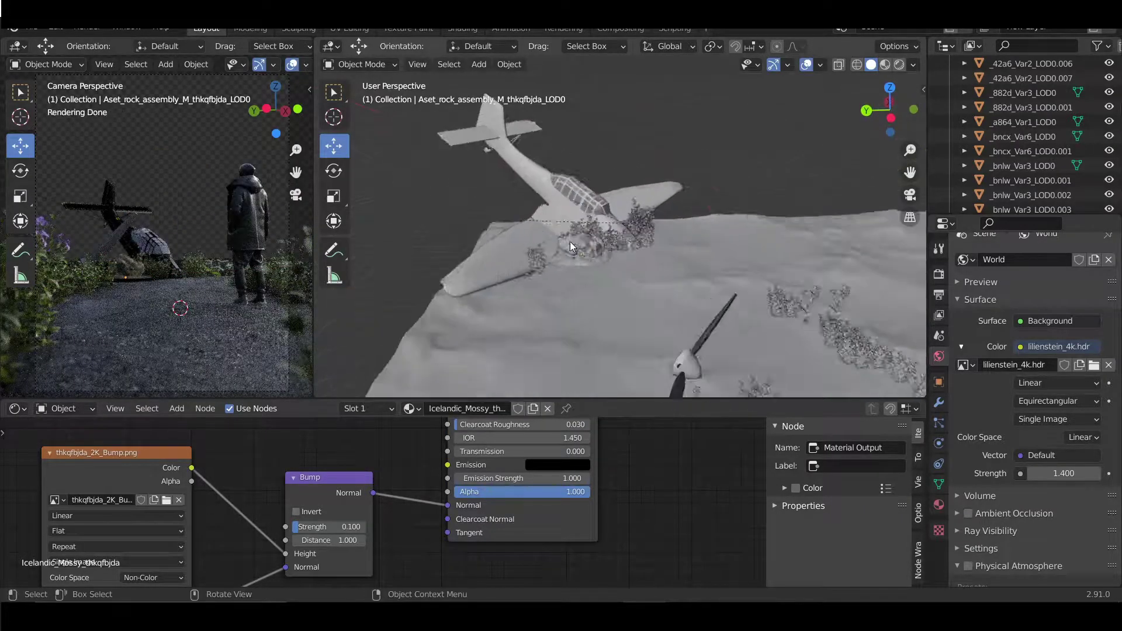
scroll(570, 240, "up", 3)
left_click(538, 227)
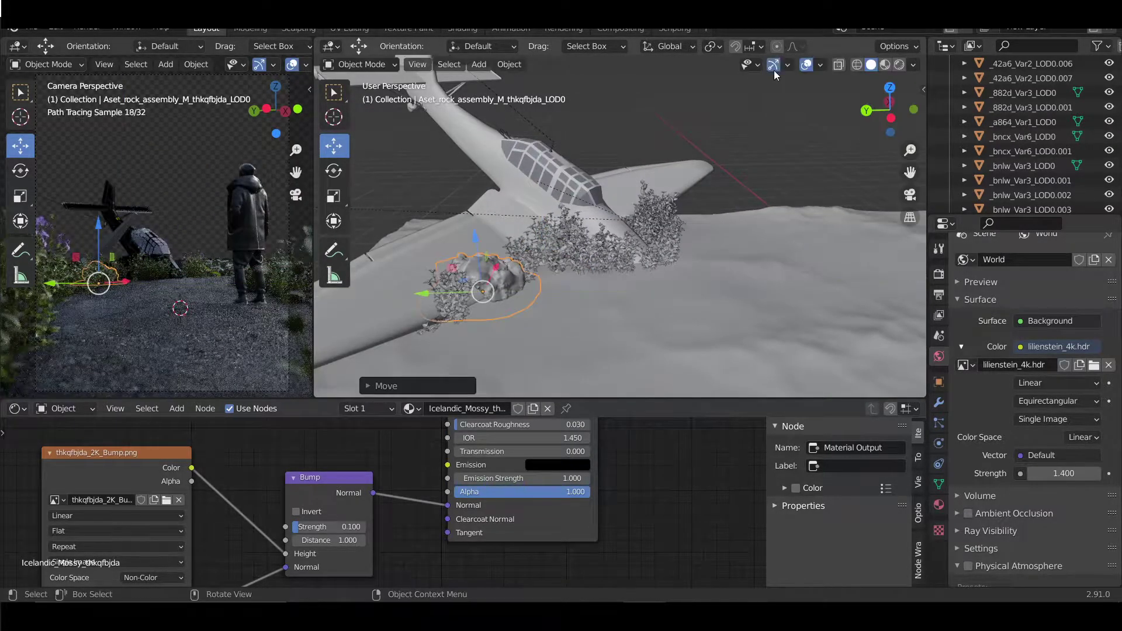
- Show the Render properties and bring up the Add menu
scroll(716, 142, "down", 5)
left_click(939, 274)
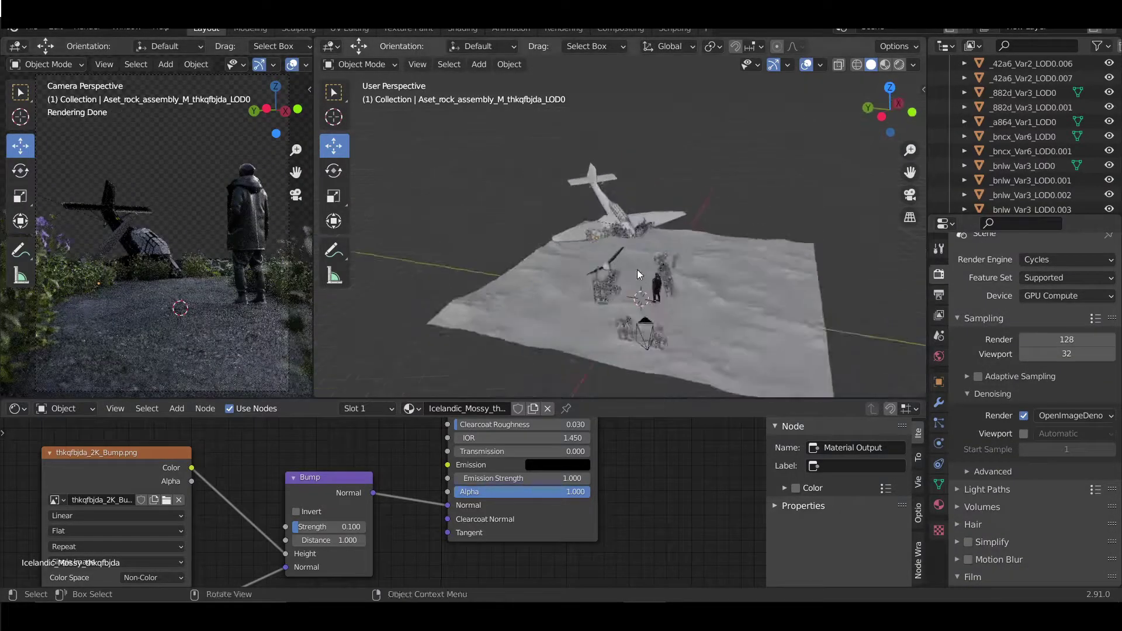
middle_click_drag(637, 268, 576, 227)
key("shift+a")
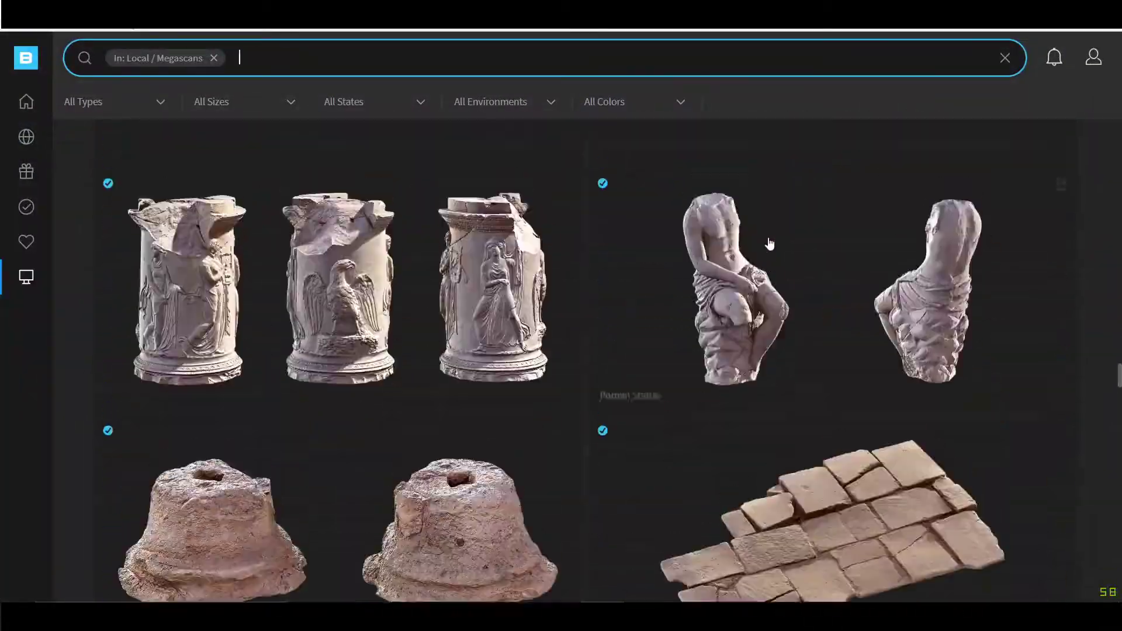
- Scroll through the unfiltered local Megascans library's rock and bark scans
scroll(777, 252, "down", 5)
scroll(783, 257, "down", 5)
scroll(789, 259, "down", 5)
scroll(793, 259, "down", 5)
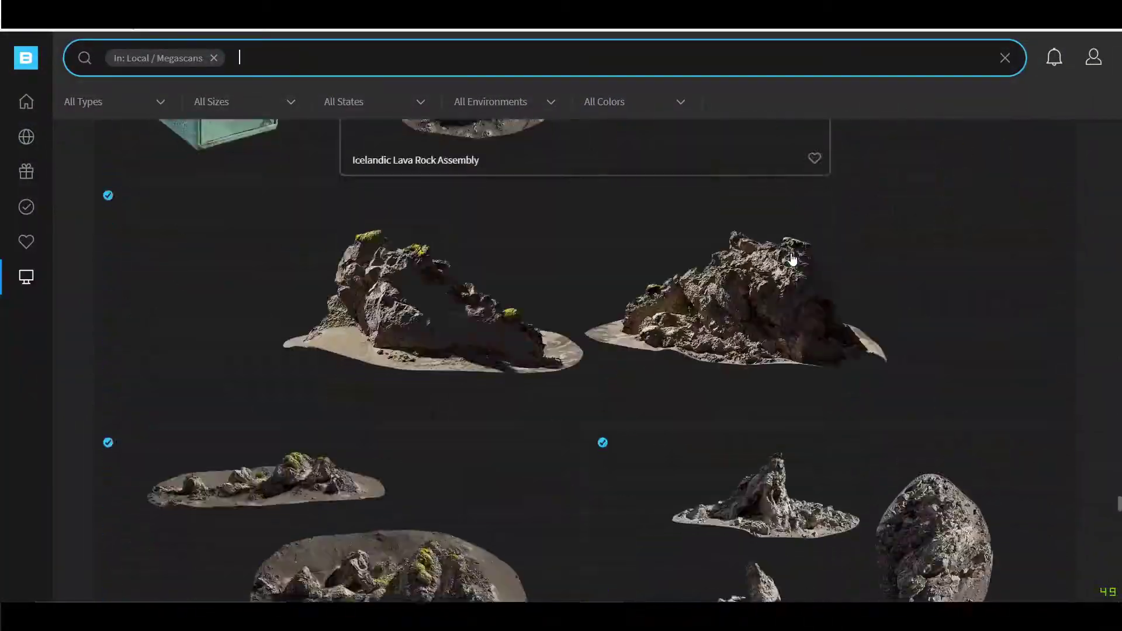
scroll(793, 259, "down", 5)
scroll(829, 322, "down", 5)
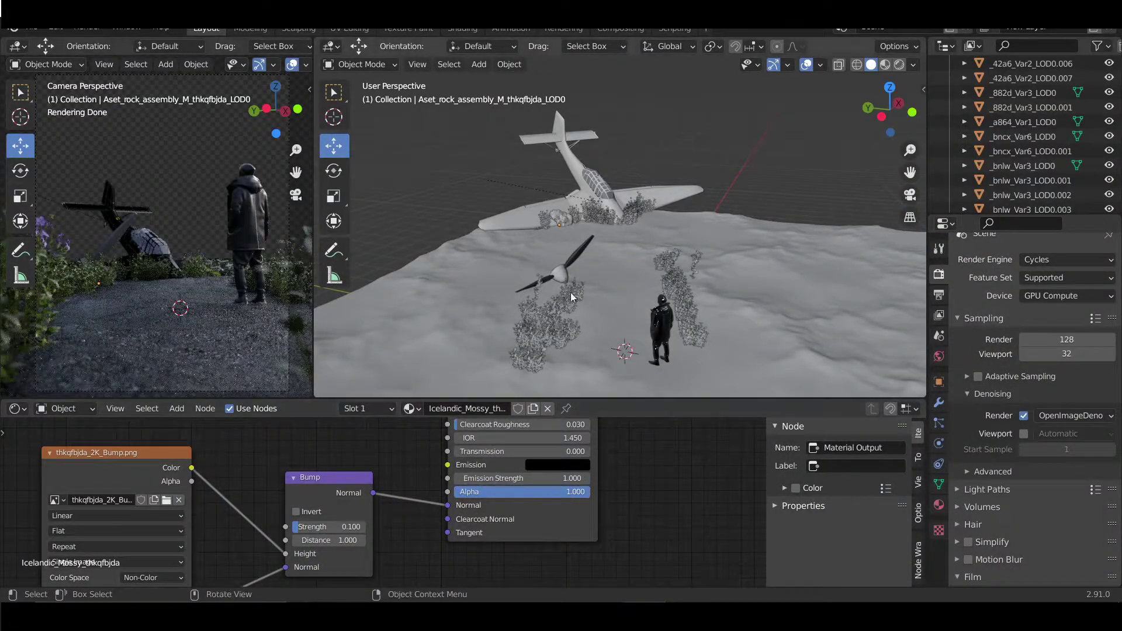
- Add a plane mesh, raise it, and stand it upright with a 90° Y rotation
key("shift+a")
left_click(578, 274)
left_click_drag(656, 289, 653, 265)
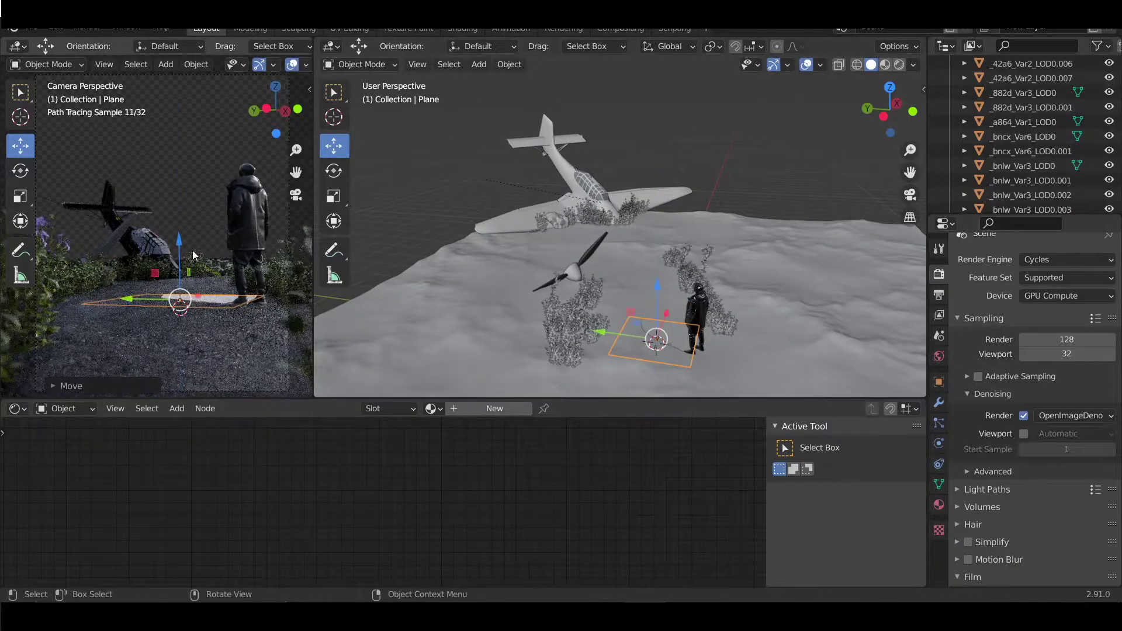
left_click_drag(647, 333, 672, 303)
key("n")
double_click(845, 193)
type("90")
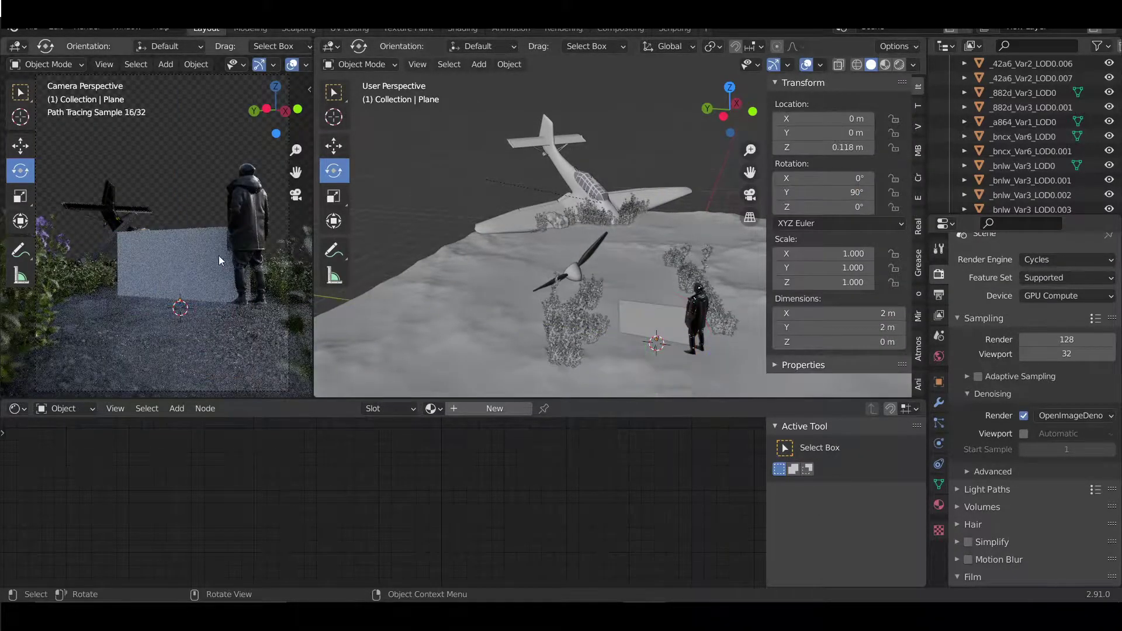
- Scale the upright plane, move it beside the aircraft, thin it, then delete it
left_click(221, 260)
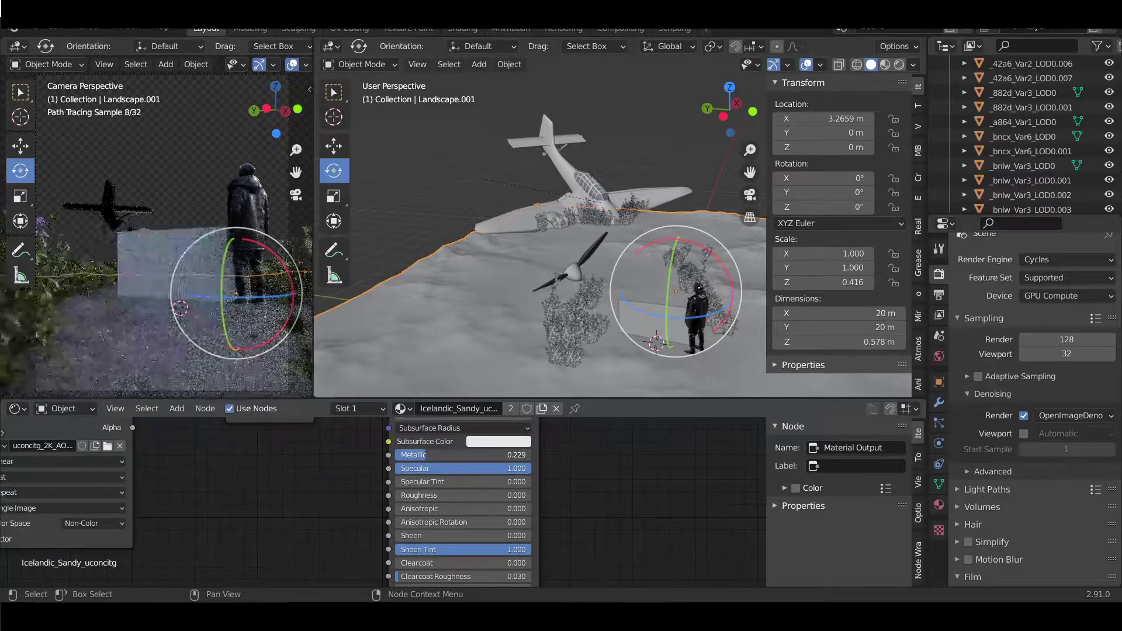
left_click(192, 232)
key("s")
mouse_move(526, 246)
middle_mouse_down()
mouse_move(547, 217)
mouse_move(526, 234)
middle_mouse_up()
left_click_drag(283, 252, 203, 256)
middle_click_drag(526, 234, 479, 263)
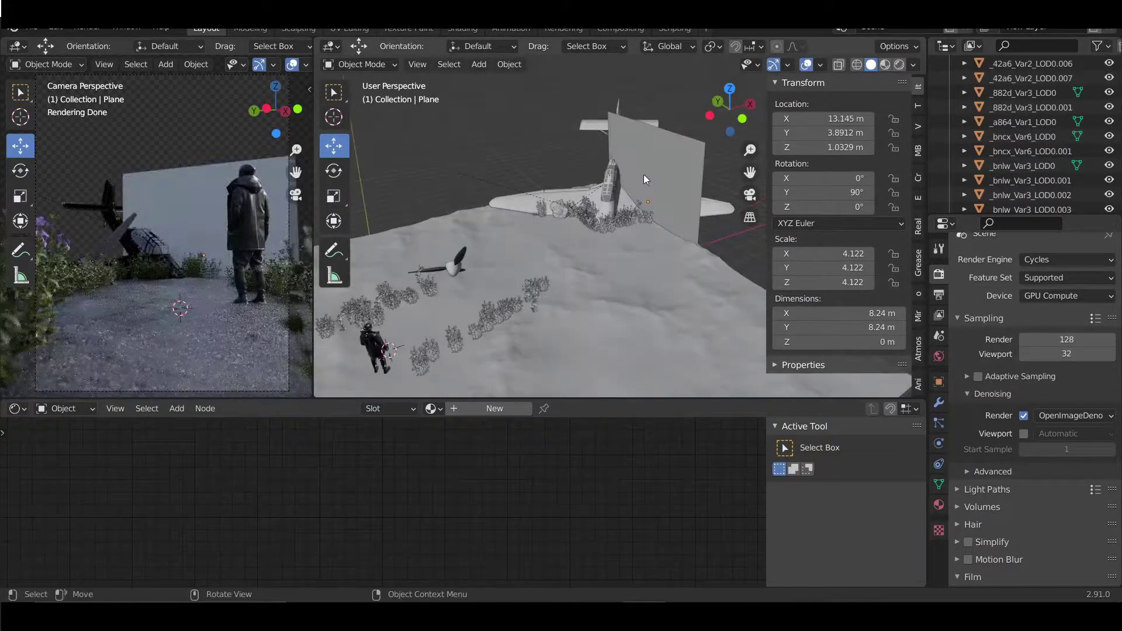
left_click(20, 195)
mouse_move(475, 250)
left_mouse_down()
mouse_move(476, 292)
mouse_move(502, 284)
left_mouse_up()
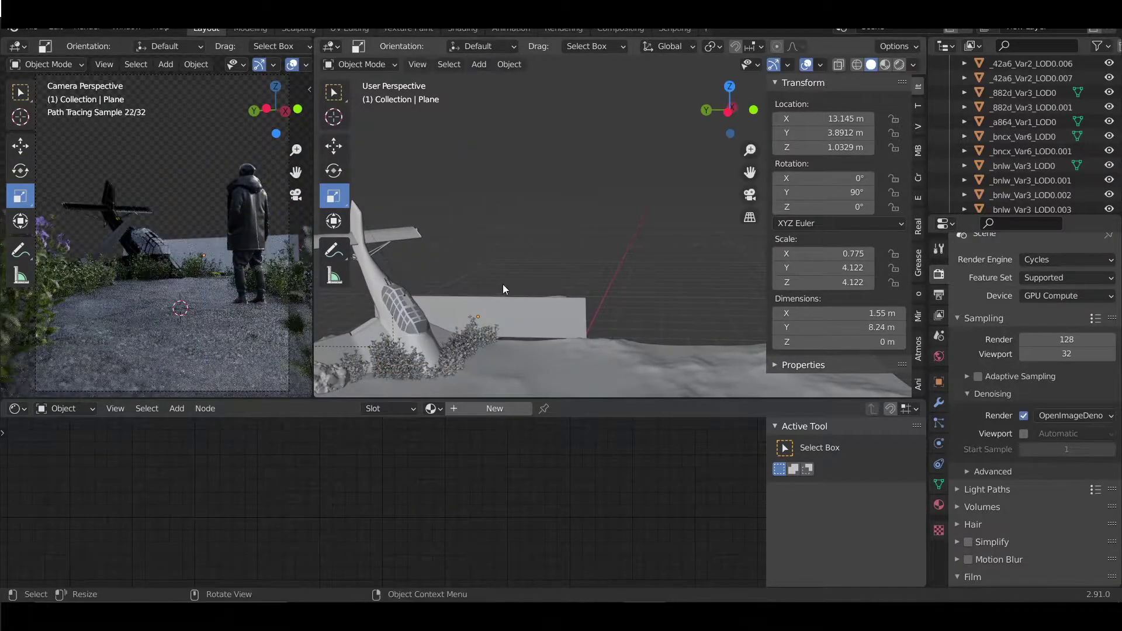
key("Delete")
mouse_move(532, 268)
middle_mouse_down()
mouse_move(491, 283)
mouse_move(619, 246)
mouse_move(511, 262)
mouse_move(534, 246)
middle_mouse_up()
- Duplicate the crashed aircraft body, place and rotate the copy, then abort a test render
left_click(526, 252)
key("shift+d")
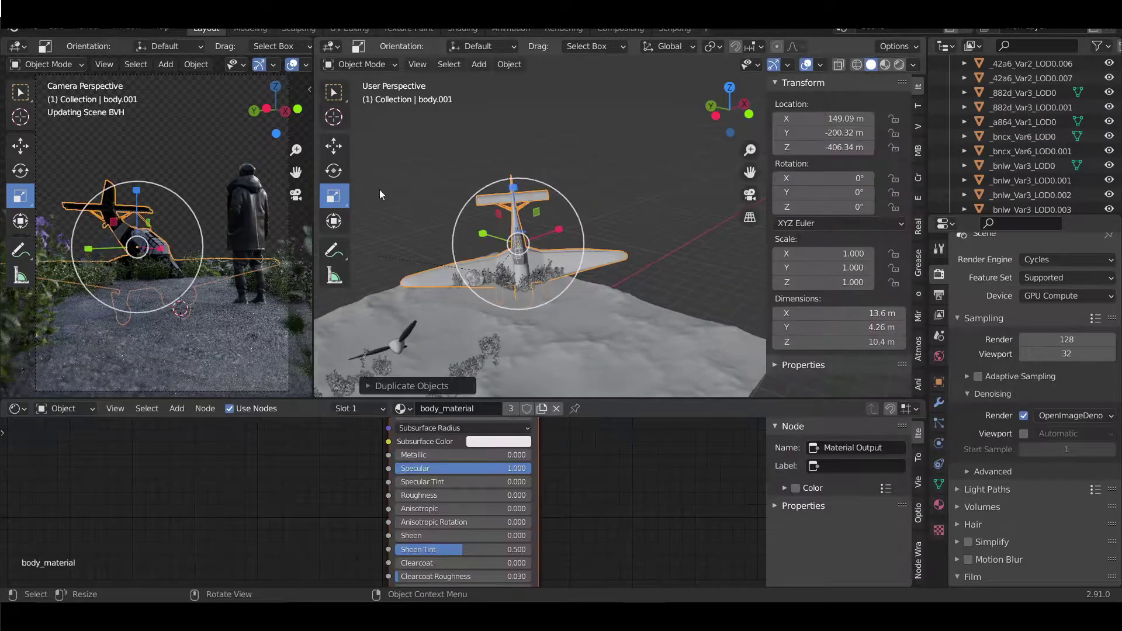
left_click(734, 167)
key("shift+space")
key("r")
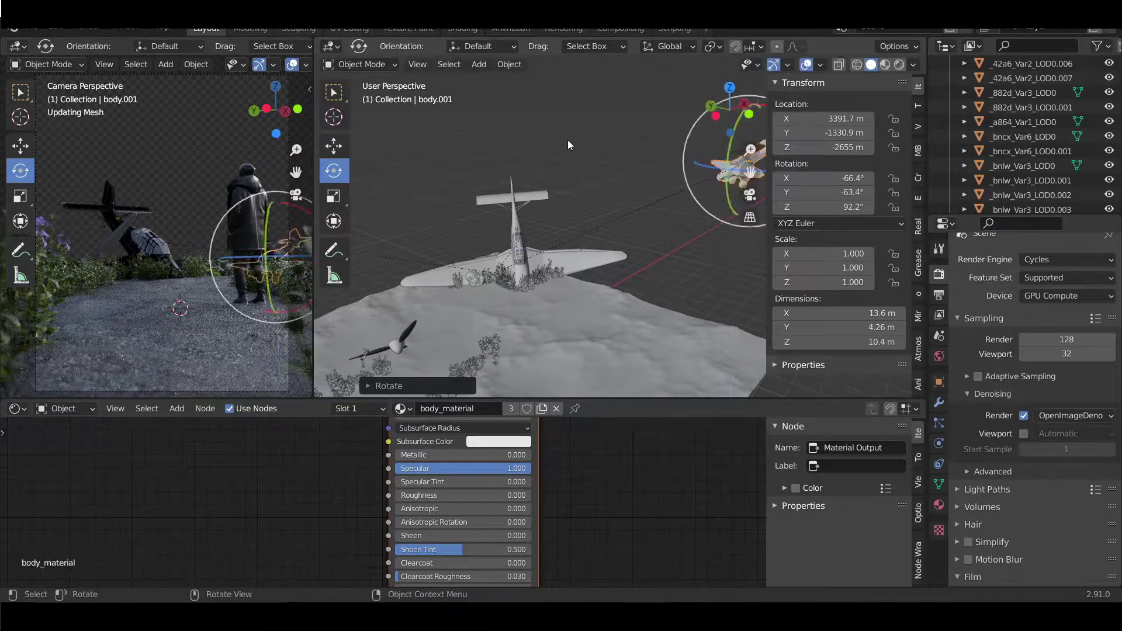
key("F12")
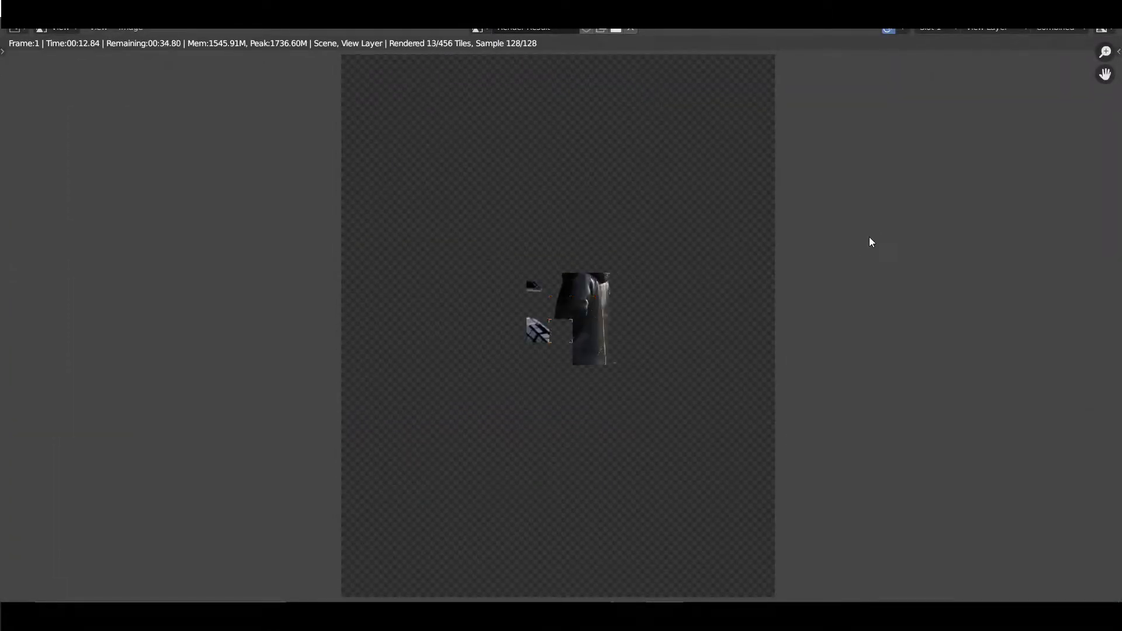
key("Escape")
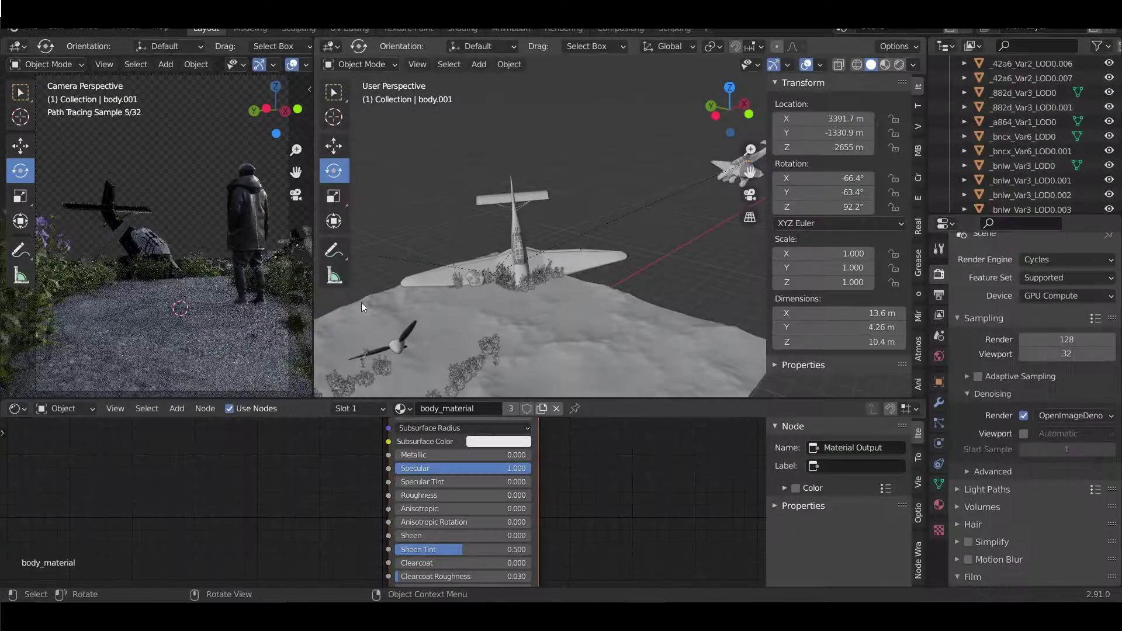
- Select the scanned man and rotate him to face the wreck
scroll(1042, 124, "down", 10)
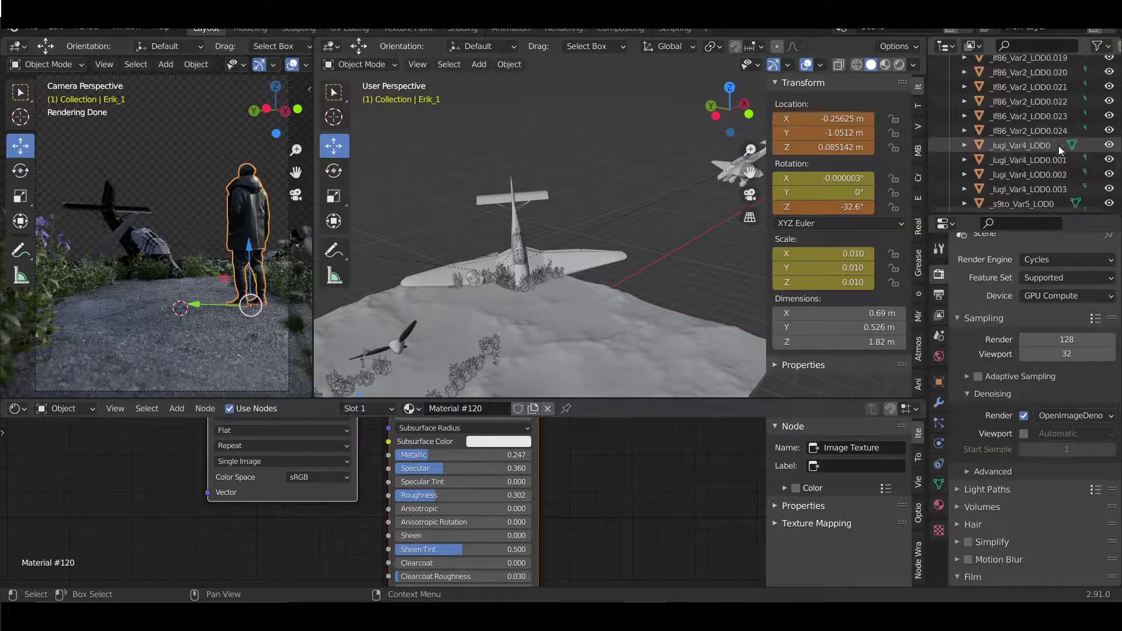
key("KP_Decimal")
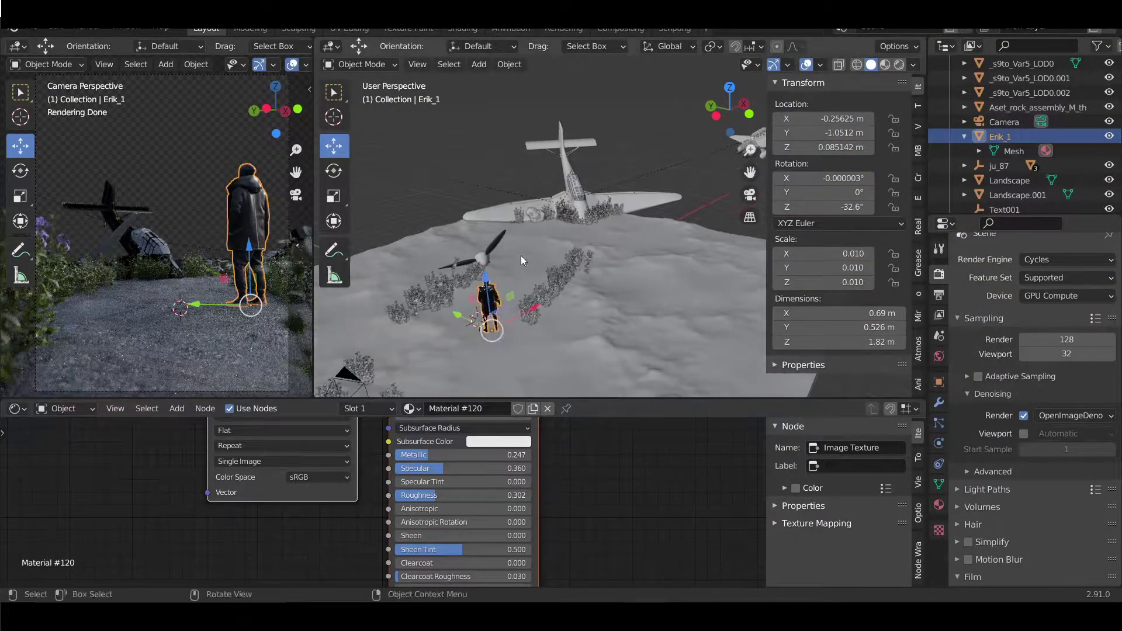
left_click(566, 279)
left_click(501, 275)
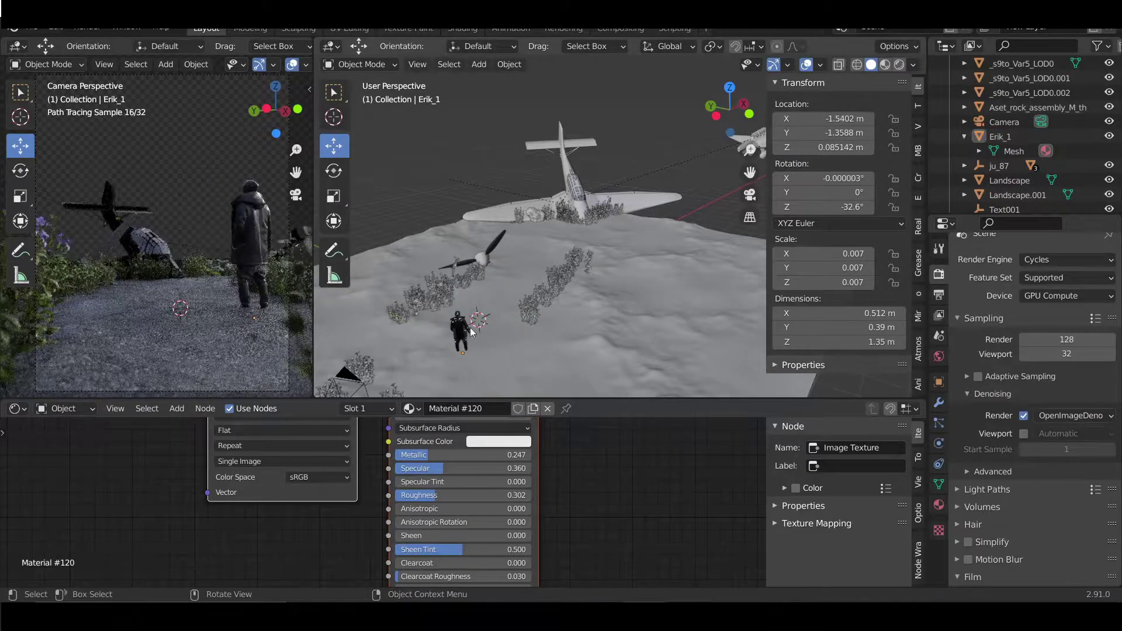
scroll(501, 274, "up", 4)
left_click(500, 275)
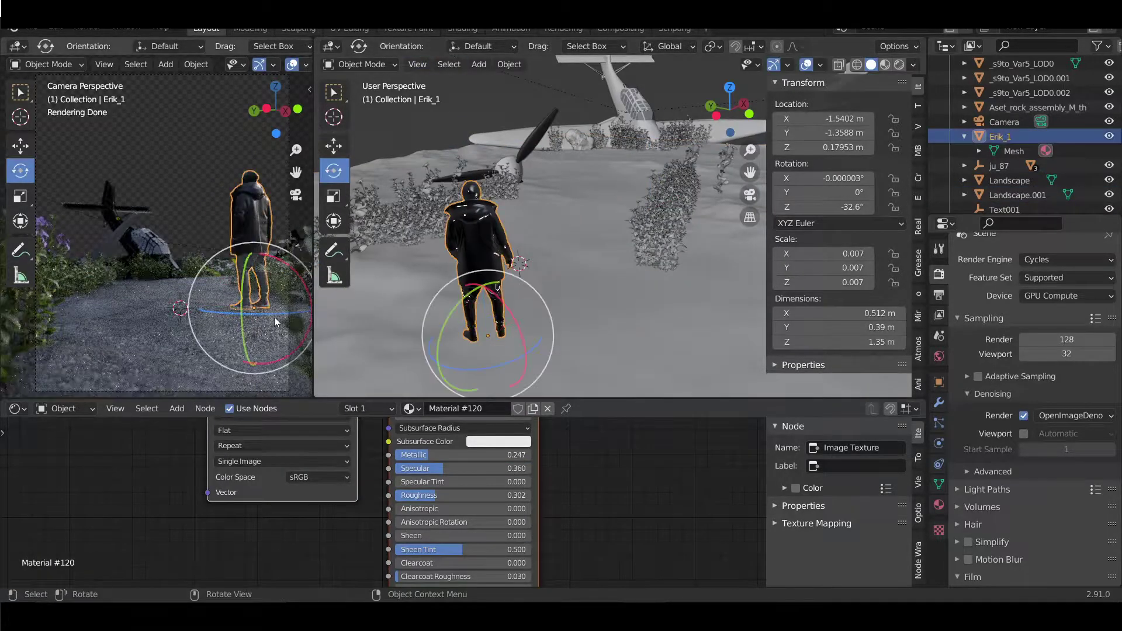
left_click_drag(275, 322, 380, 323)
left_click_drag(471, 268, 485, 275)
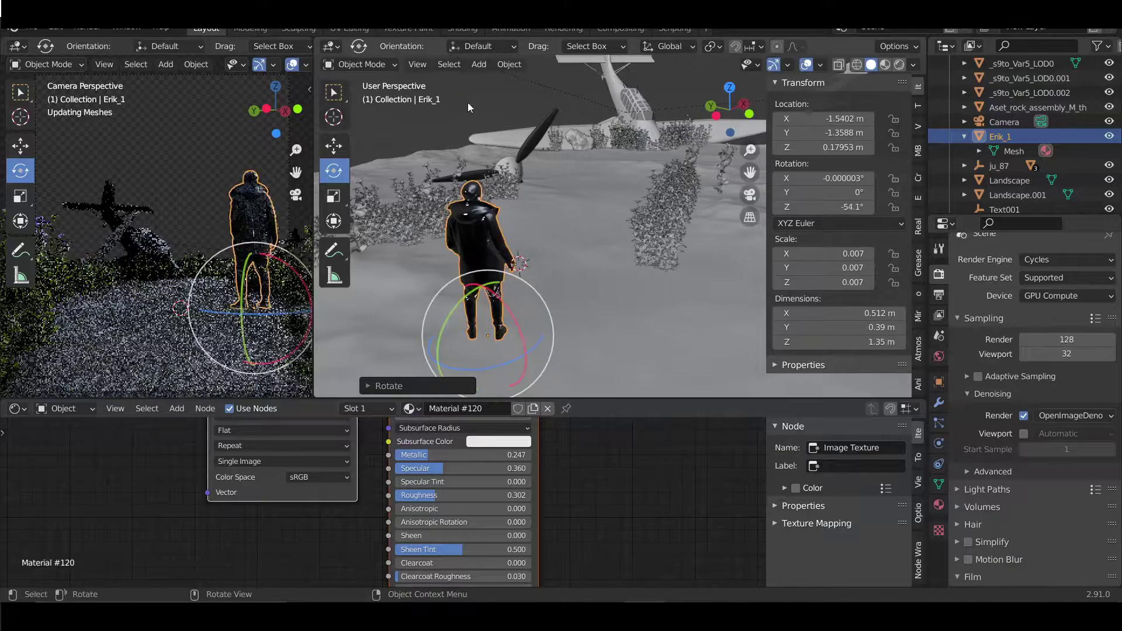
- Shift the man sideways, scale him slightly smaller, and start a test render
left_click(334, 145)
left_click_drag(468, 222, 446, 126)
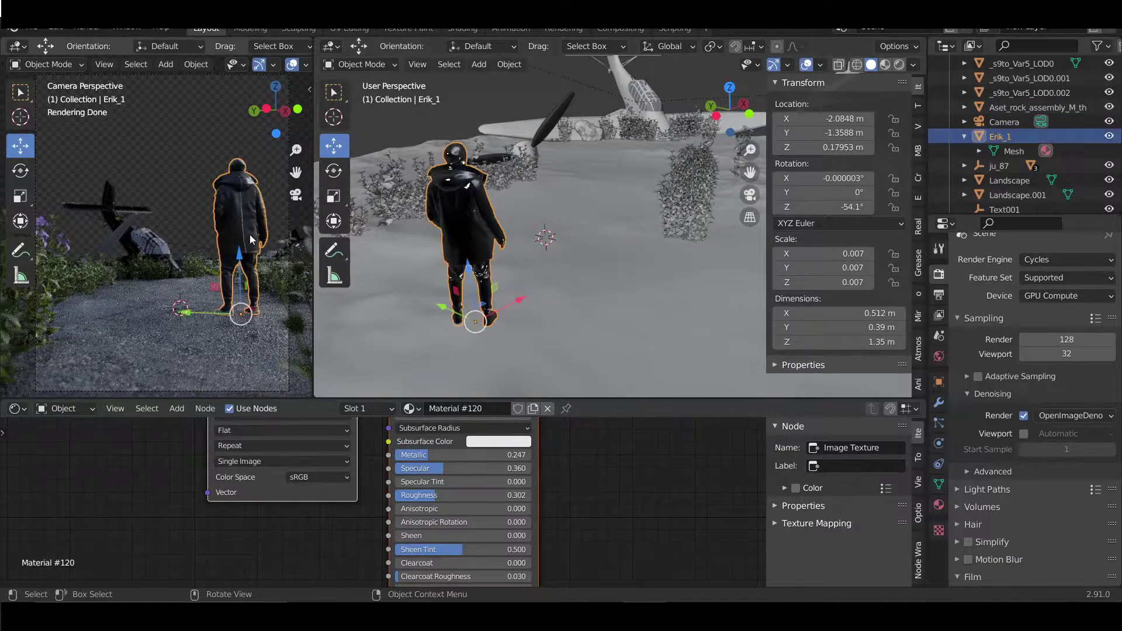
key("s")
left_click(462, 175)
key("alt+a")
mouse_move(479, 193)
middle_mouse_down()
mouse_move(502, 172)
mouse_move(500, 284)
middle_mouse_up()
key("ctrl+z")
key("ctrl+z")
key("F12")
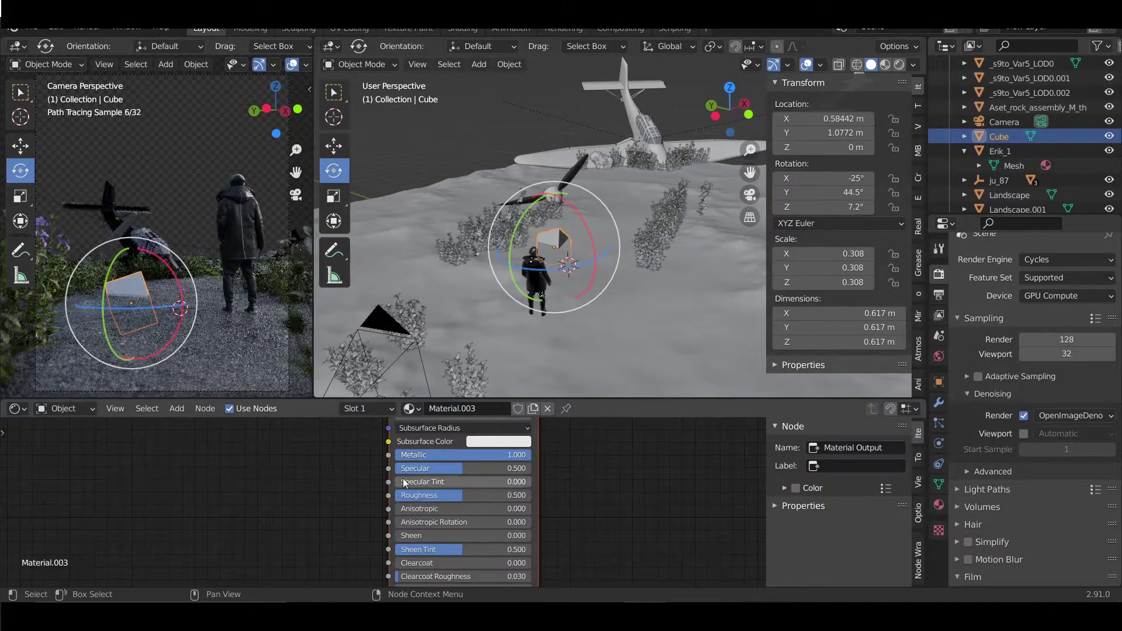
- Raise the Material.003 cube, duplicate it, and rotate the copy and halve its size
left_click(506, 223)
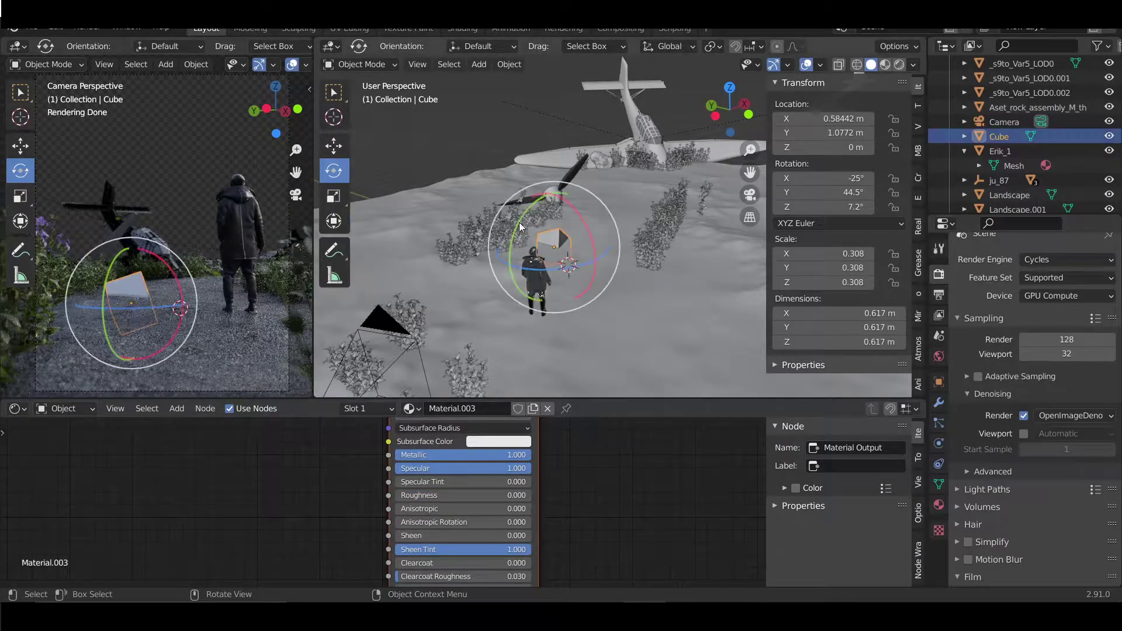
left_click_drag(554, 216, 550, 191)
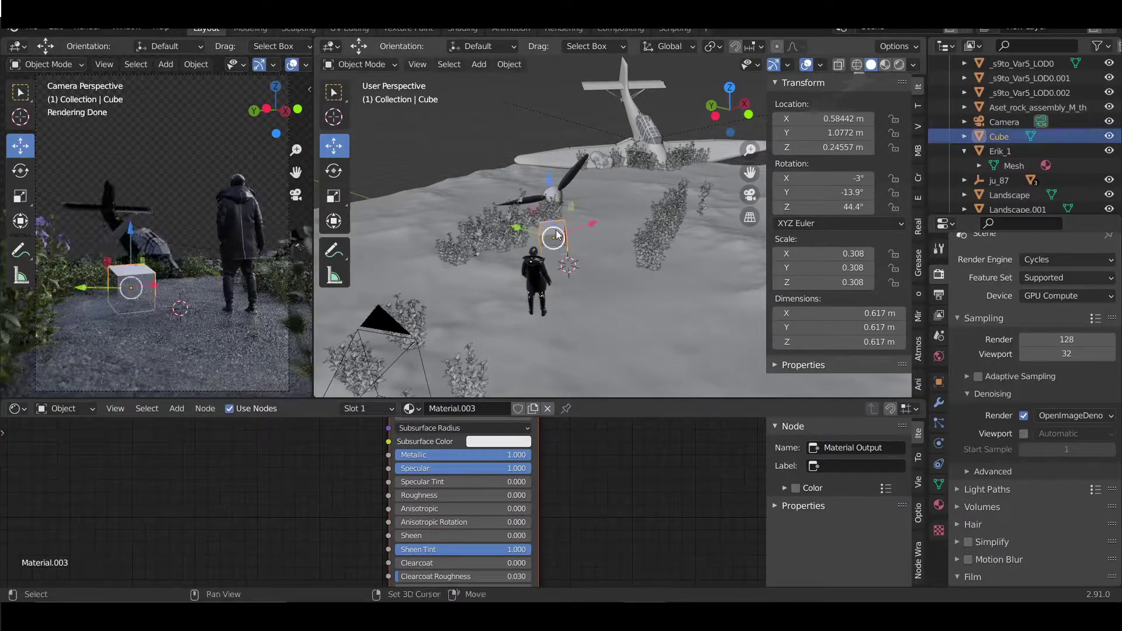
key("shift+d")
key("x")
left_click(433, 264)
middle_click_drag(402, 282, 444, 275)
key("r")
left_click(467, 292)
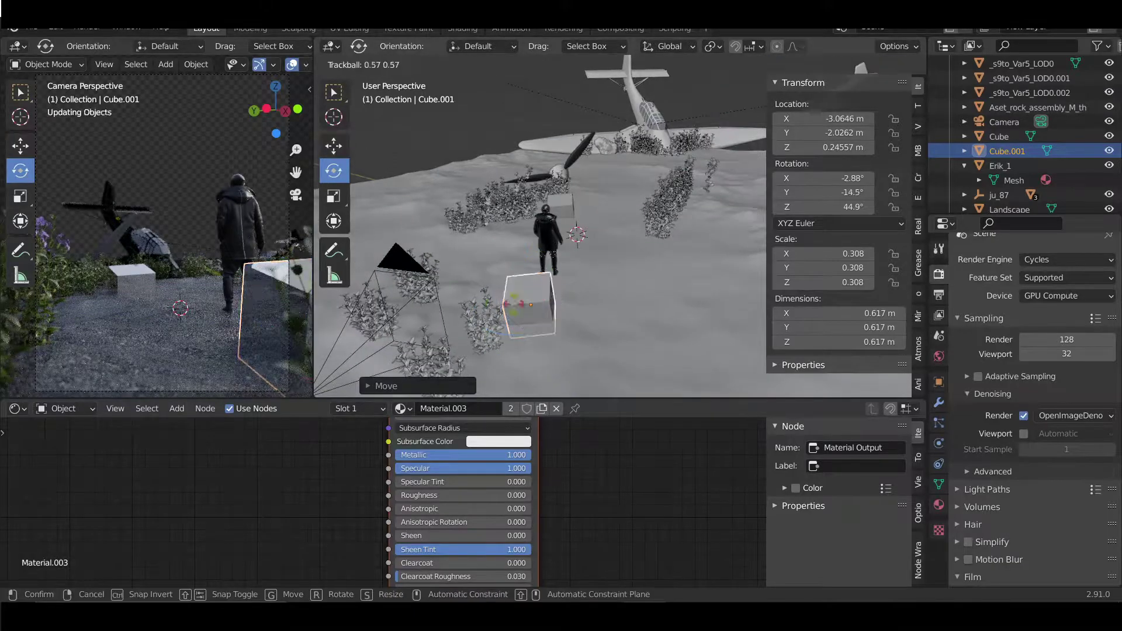
key("s")
left_click(485, 304)
- Move the small cube beside the path and lower it vertically
key("g")
left_click(514, 257)
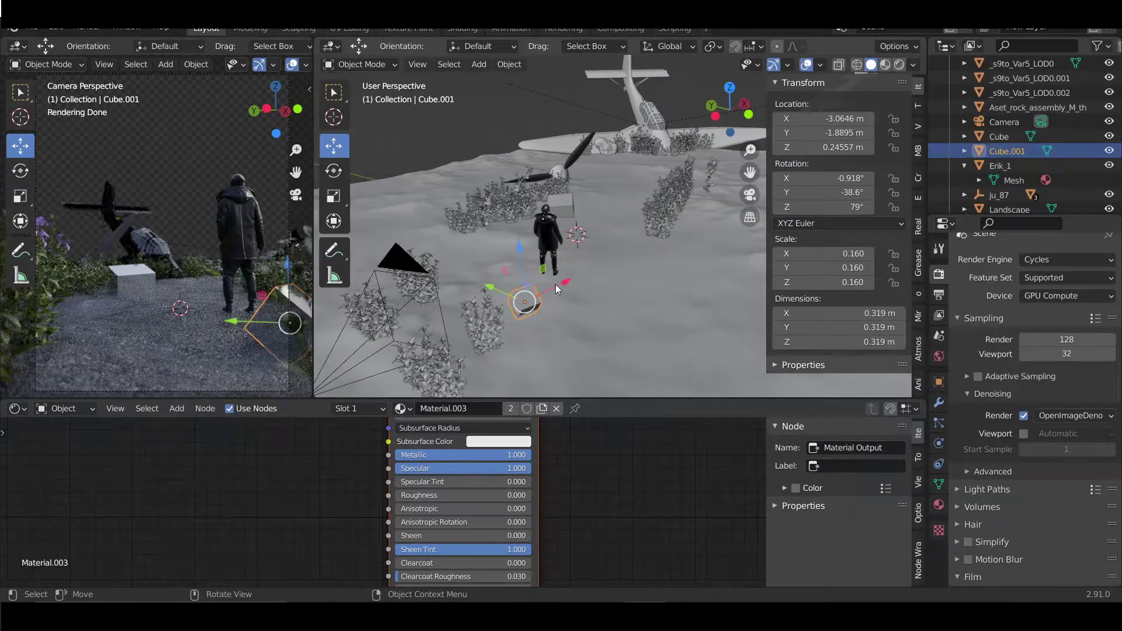
key("g")
key("z")
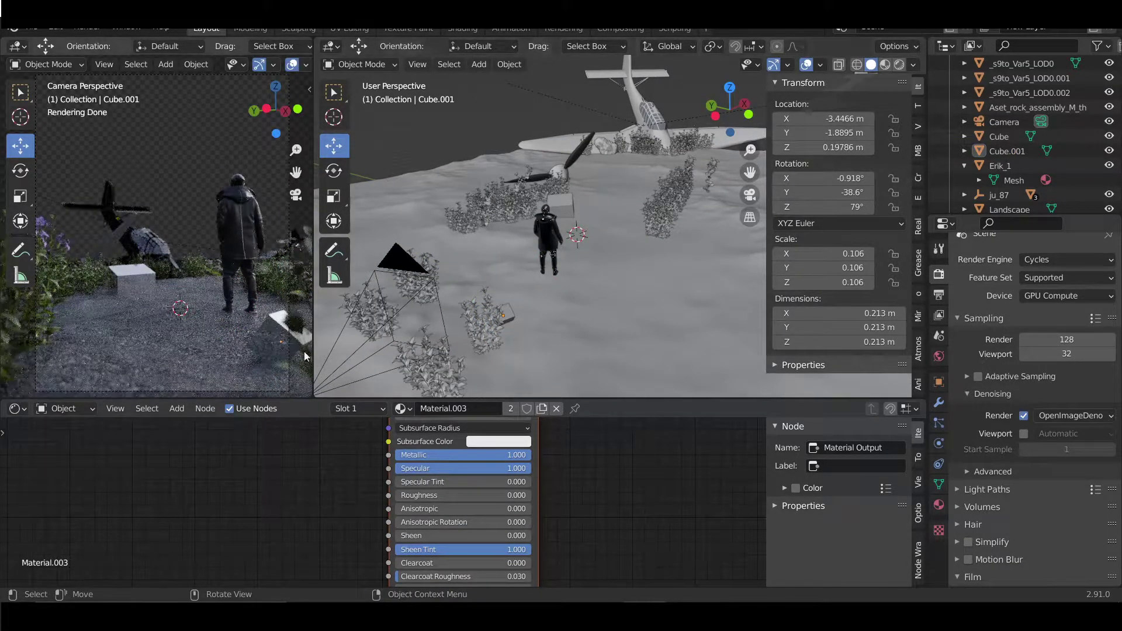
middle_click_drag(409, 263, 497, 205)
- Make two more cube copies and place the latest one near the plane wing
key("shift+d")
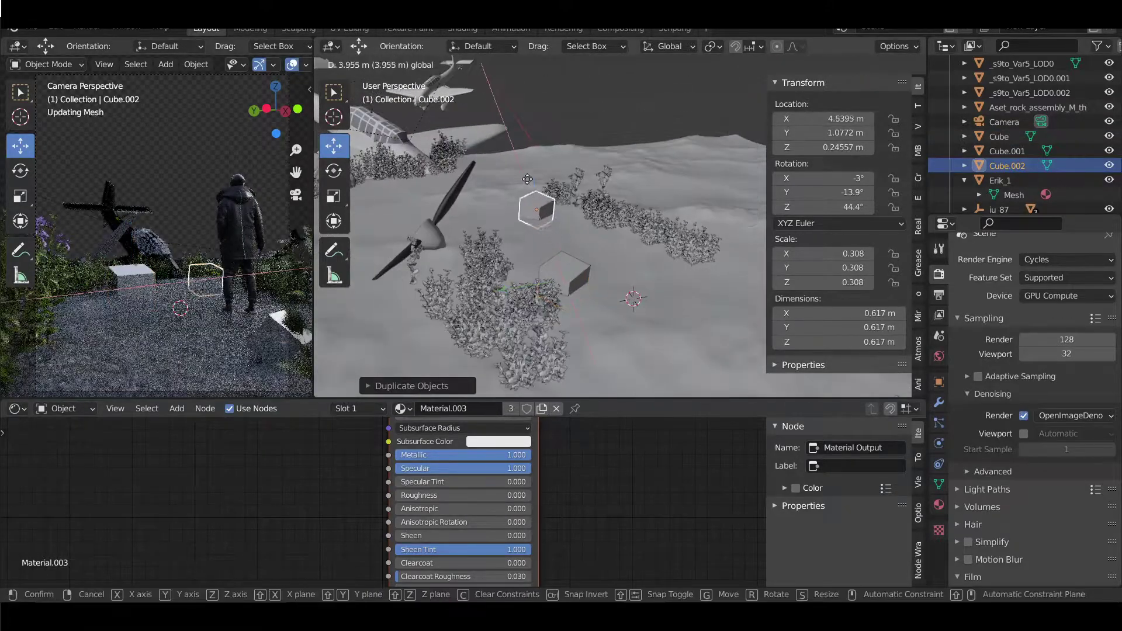
left_click(527, 179)
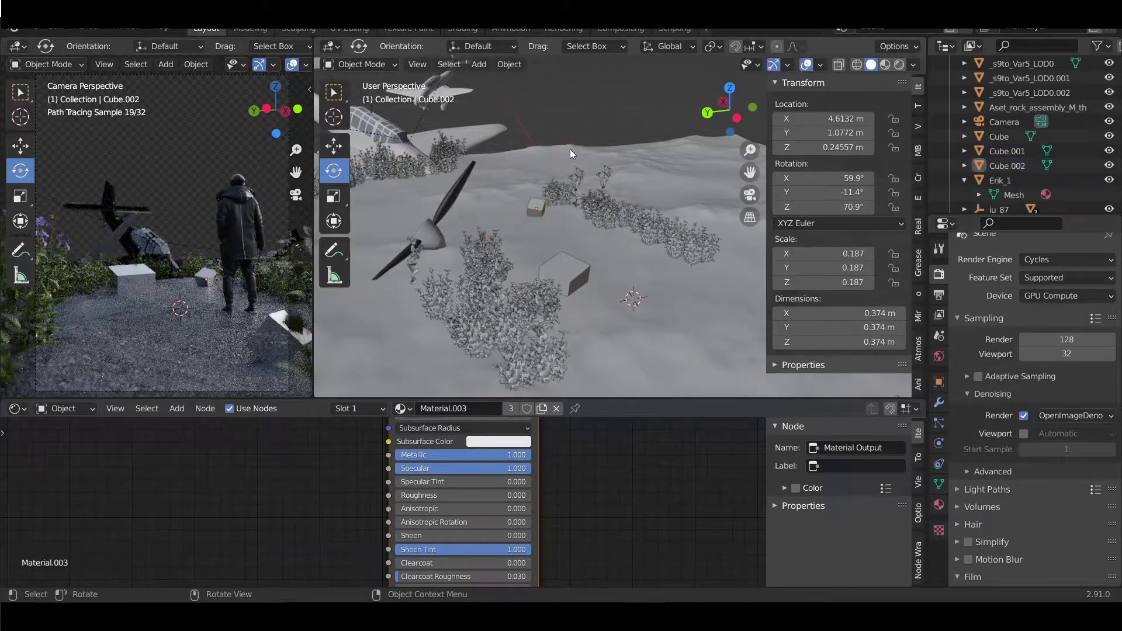
scroll(572, 154, "up", 5)
key("shift+d")
key("Escape")
key("shift+space")
key("g")
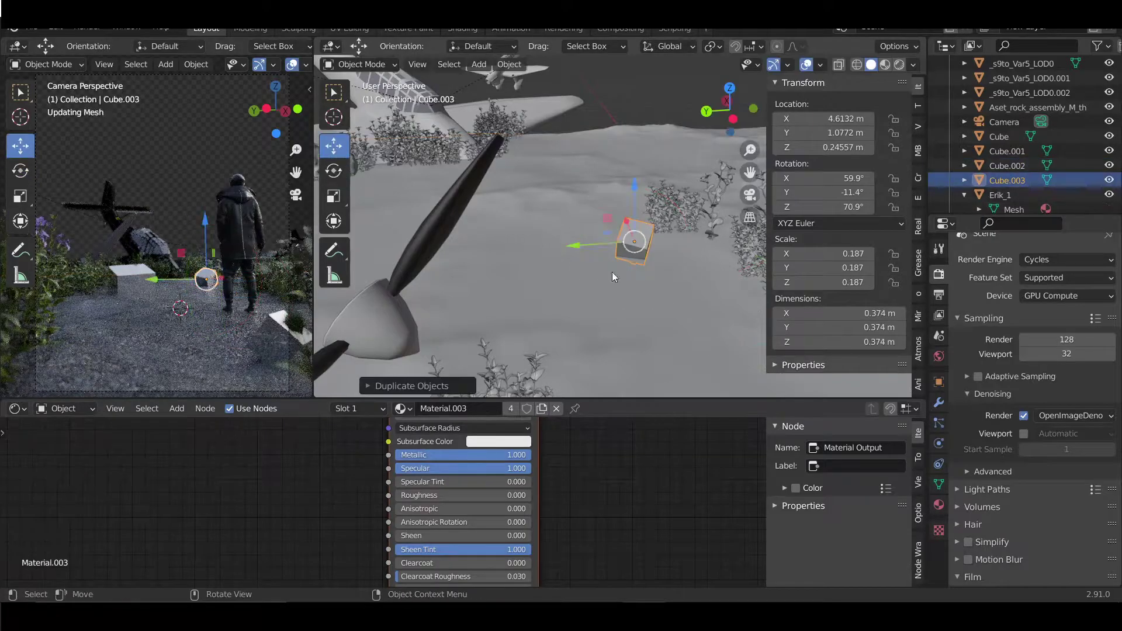
middle_click_drag(614, 277, 531, 179, "shift")
left_click(531, 180)
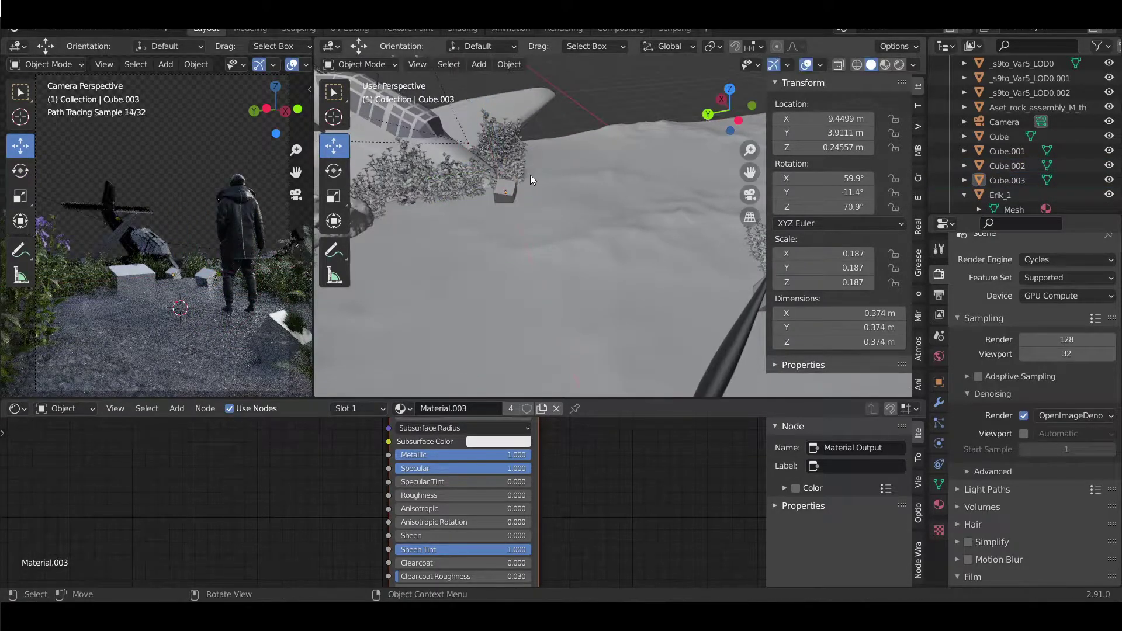
- Tumble that cube to a new angle, duplicate it again, and run a brief test render
key("shift+space")
key("r")
left_click_drag(514, 185, 519, 174)
left_click(519, 174)
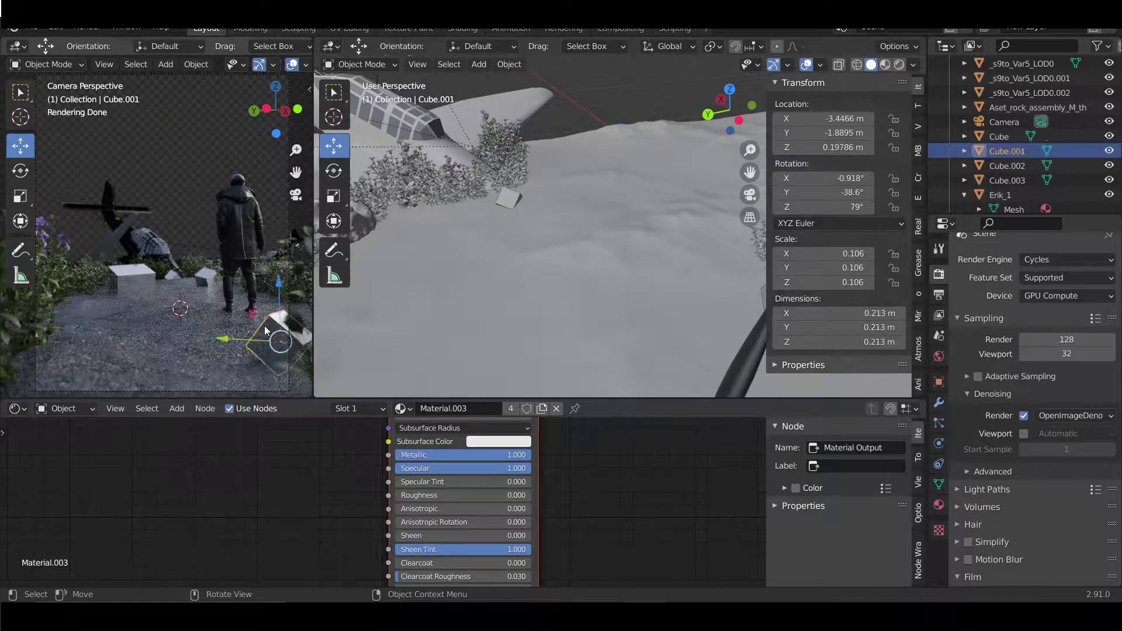
key("shift+d")
key("r")
key("r")
scroll(418, 230, "down", 3)
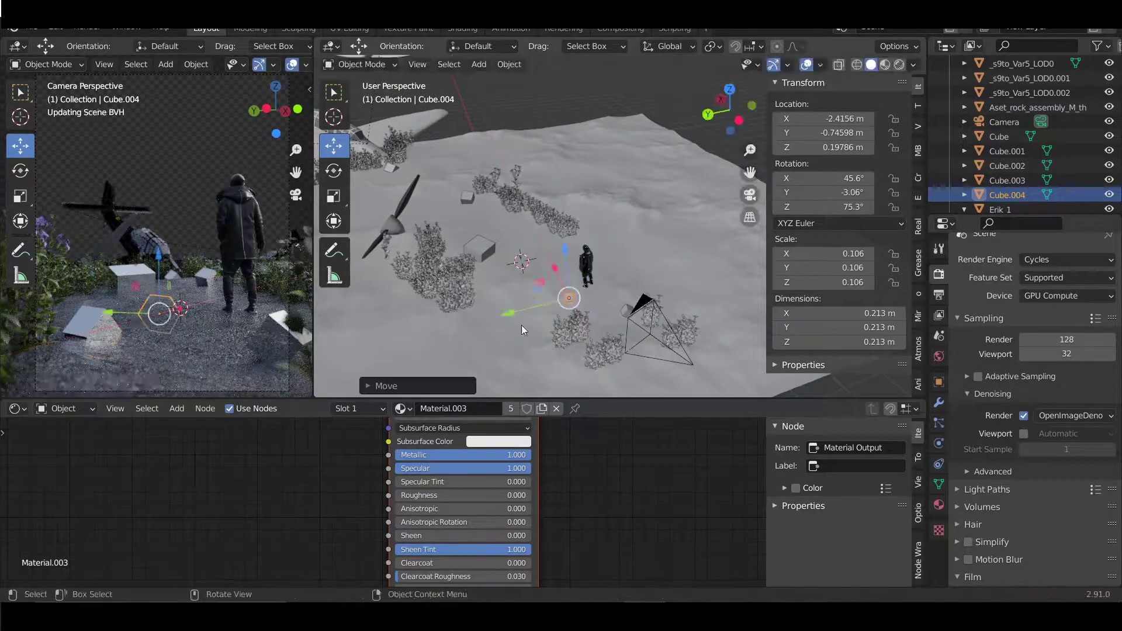
key("ctrl+z")
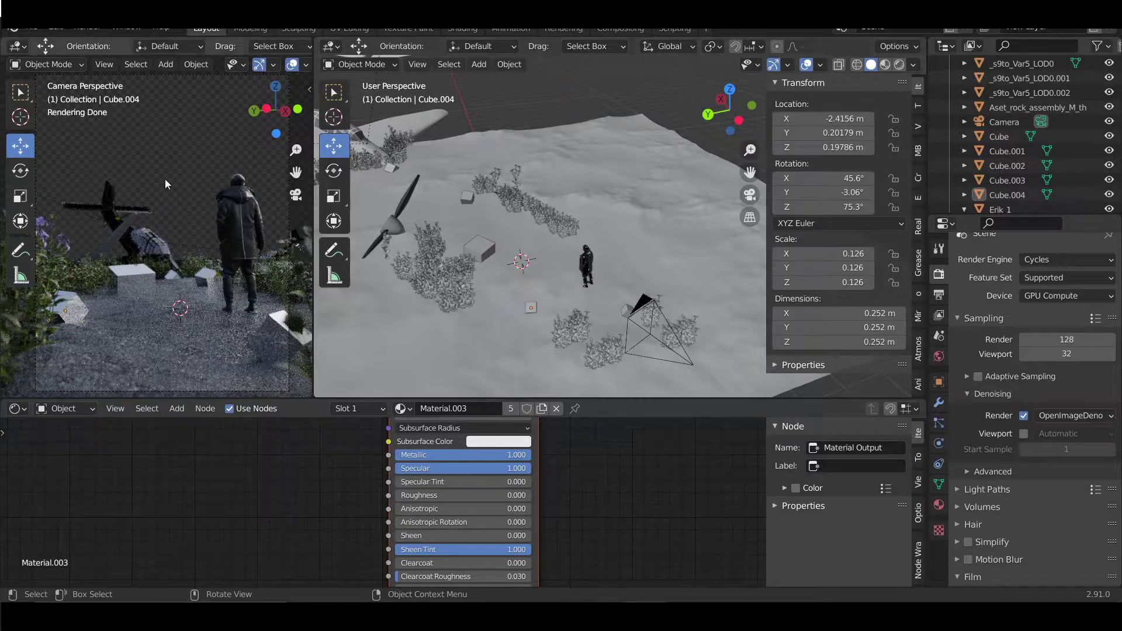
key("F12")
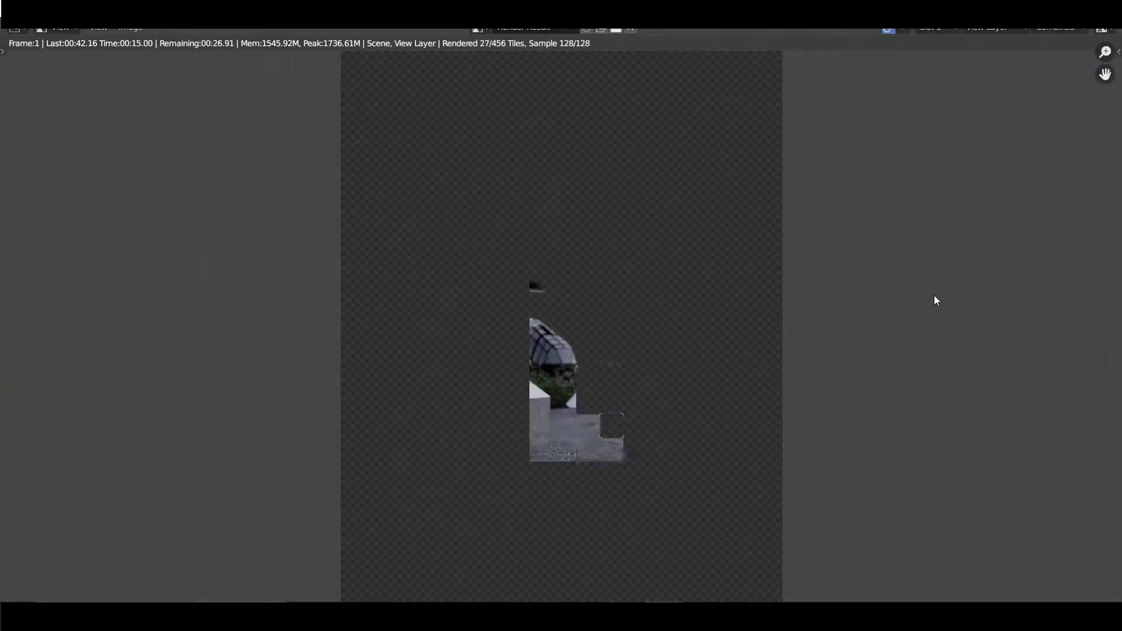
key("Escape")
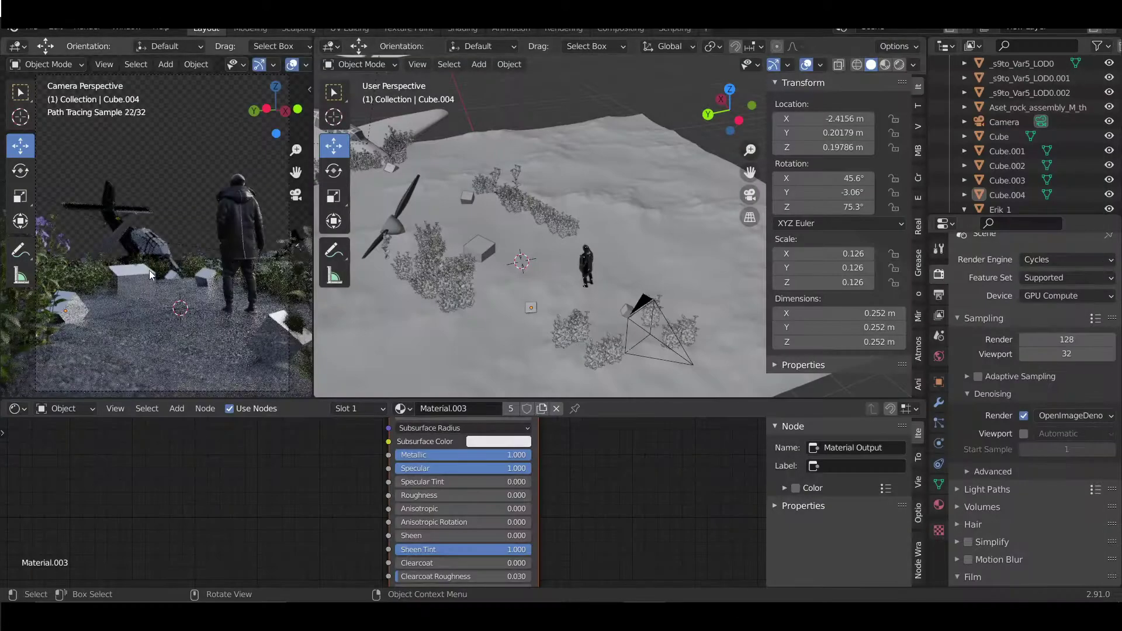
- Select the camera, set its depth-of-field F-Stop to 4.5, and render the final image
left_click(628, 318)
left_click(939, 443)
scroll(1029, 409, "down", 2)
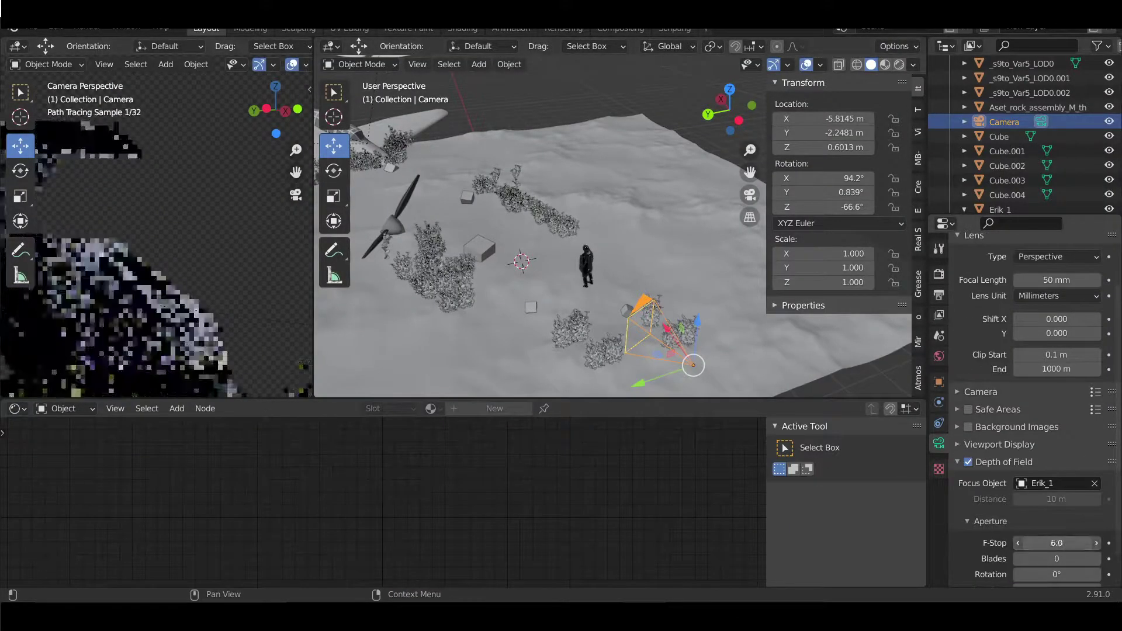
middle_click_drag(526, 327, 330, 350)
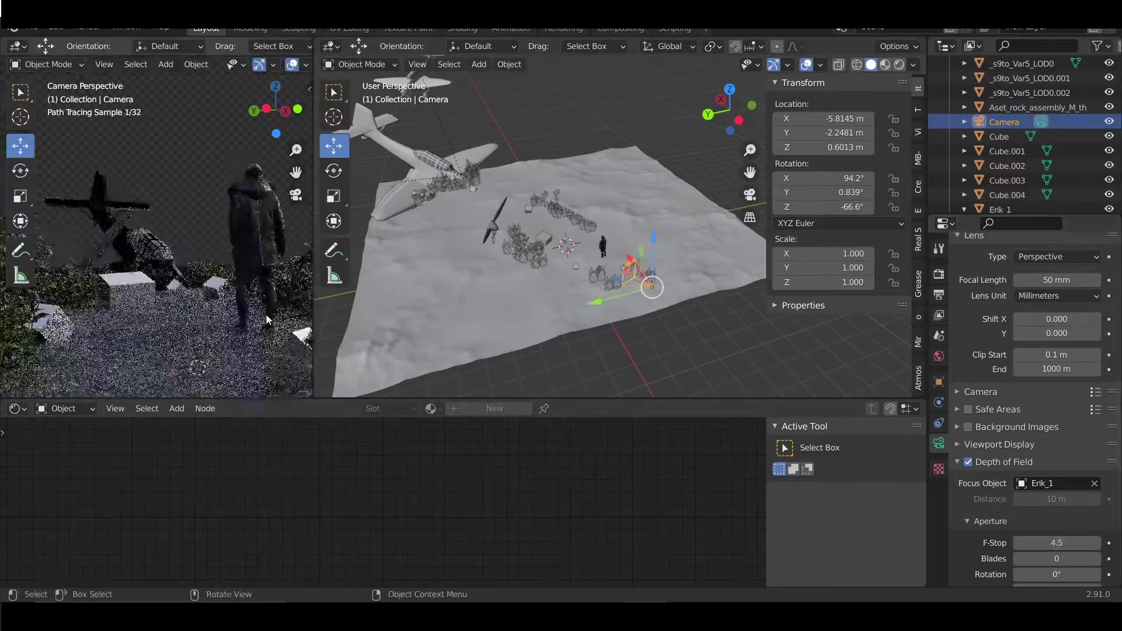
scroll(209, 257, "up", 2)
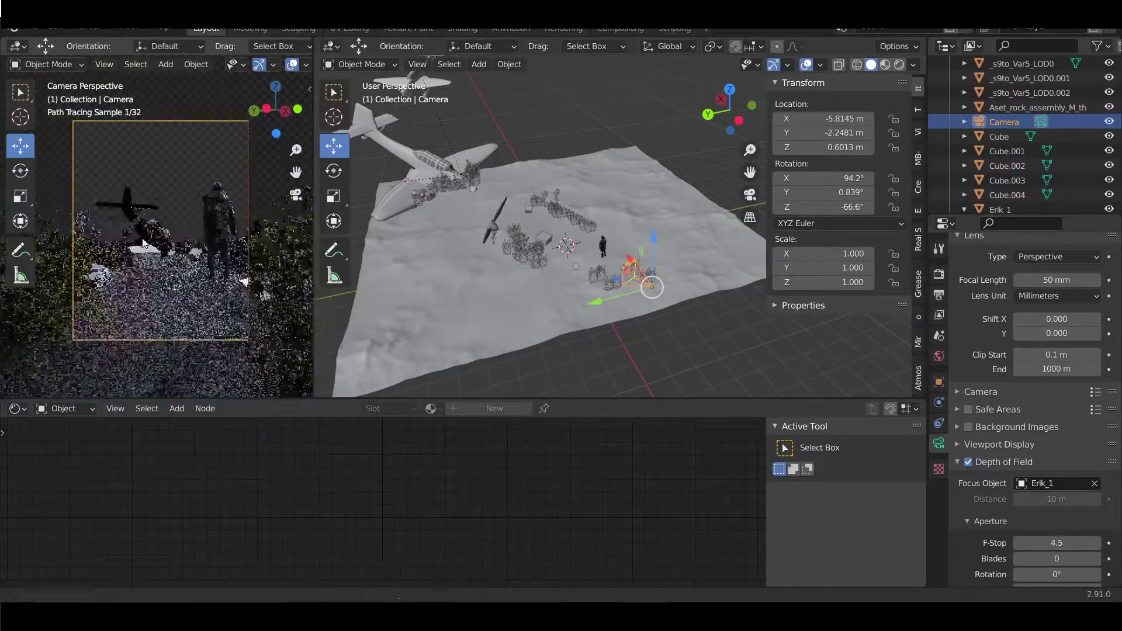
key("F12")
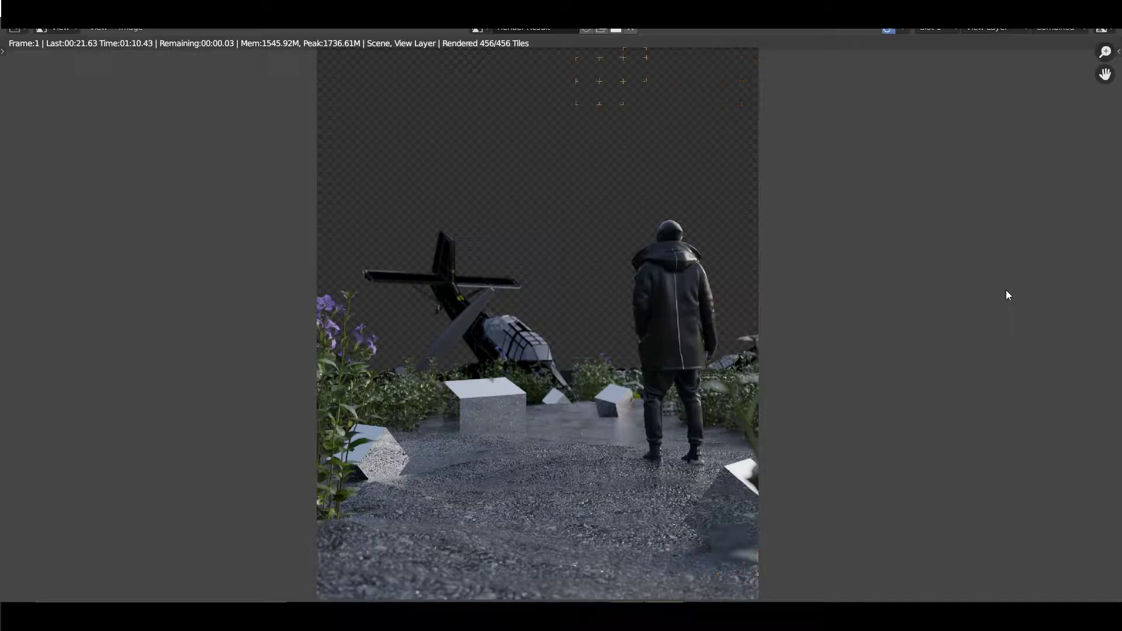
- Browse to the drive's JPEG Renders folder and save the render as scene40.png
left_click(130, 28)
left_click(152, 116)
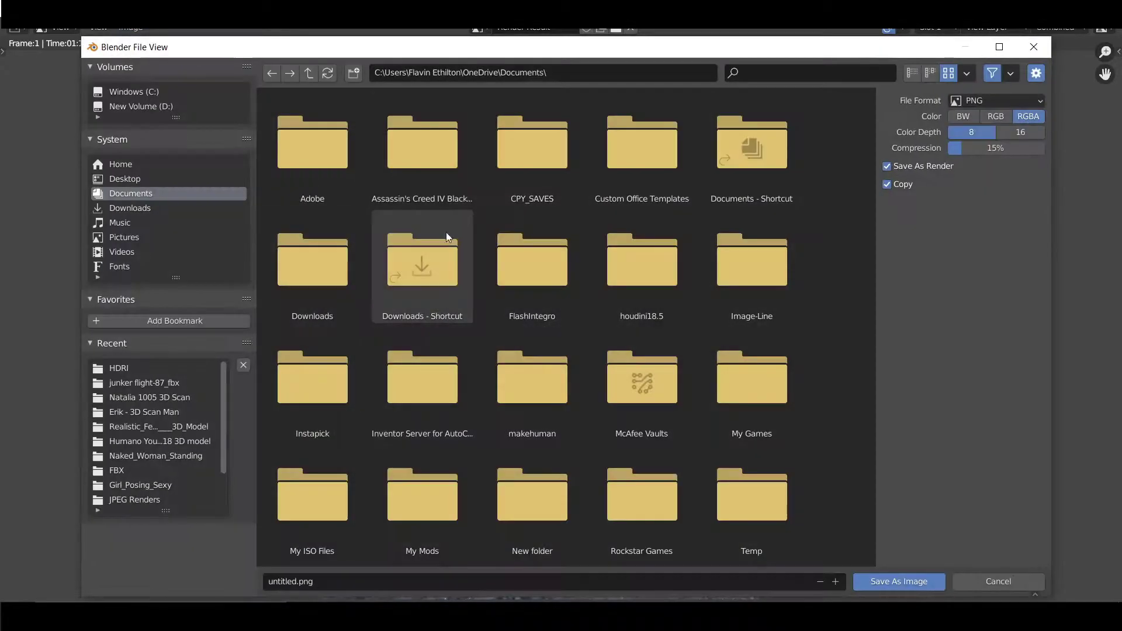
double_click(409, 146)
left_click(134, 500)
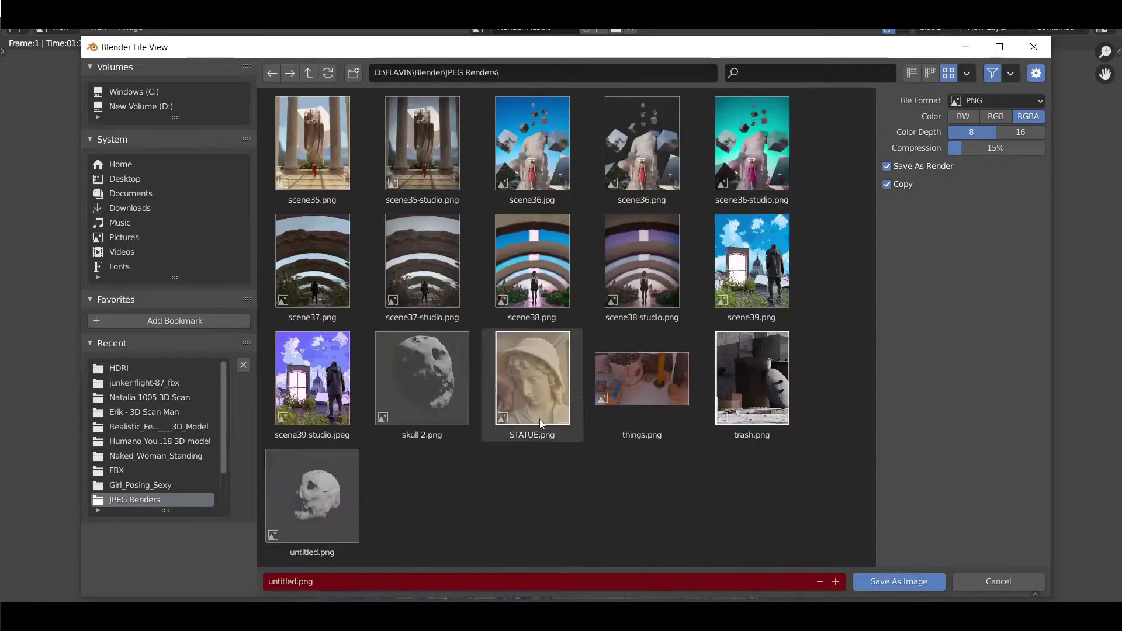
left_click(364, 582)
type("scene40")
key("Return")
key("Return")
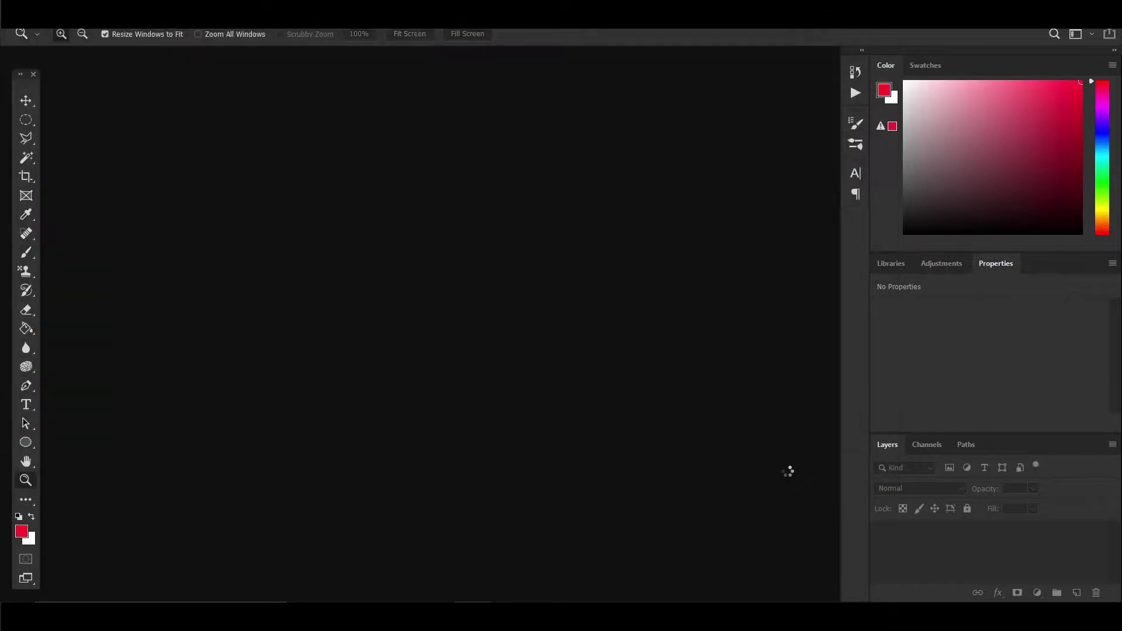
- Open the sunset photo from the Photobash.org Sky folder and drop it into scene40 as a layer
key("ctrl+plus")
key("ctrl+minus")
key("ctrl+plus")
key("ctrl+plus")
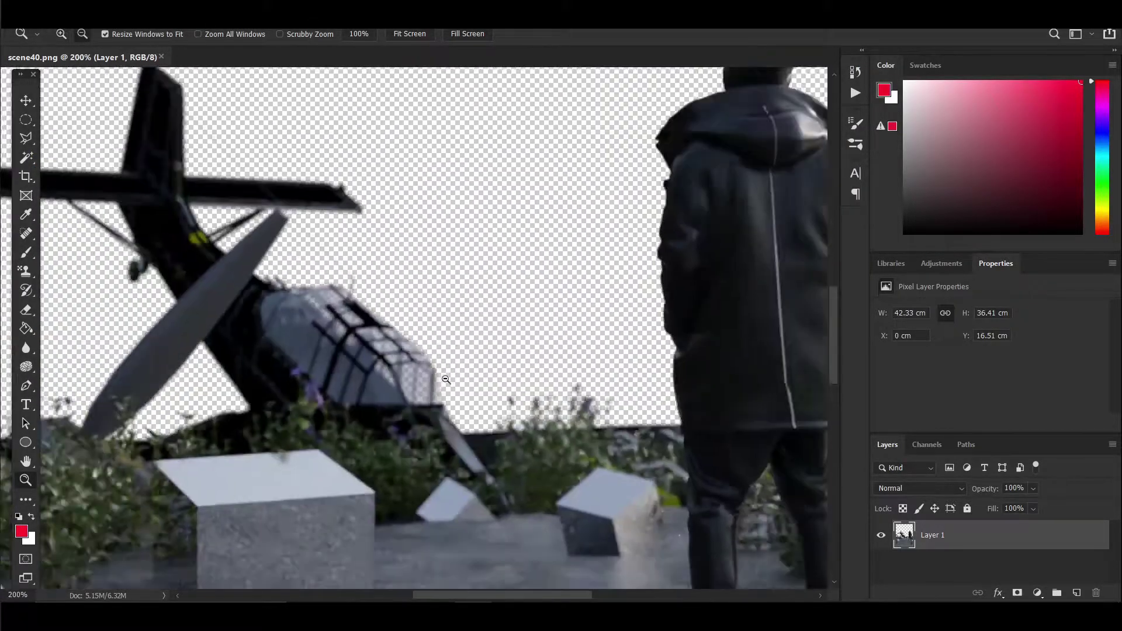
key("ctrl+minus")
key("ctrl+minus")
key("ctrl+o")
double_click(206, 360)
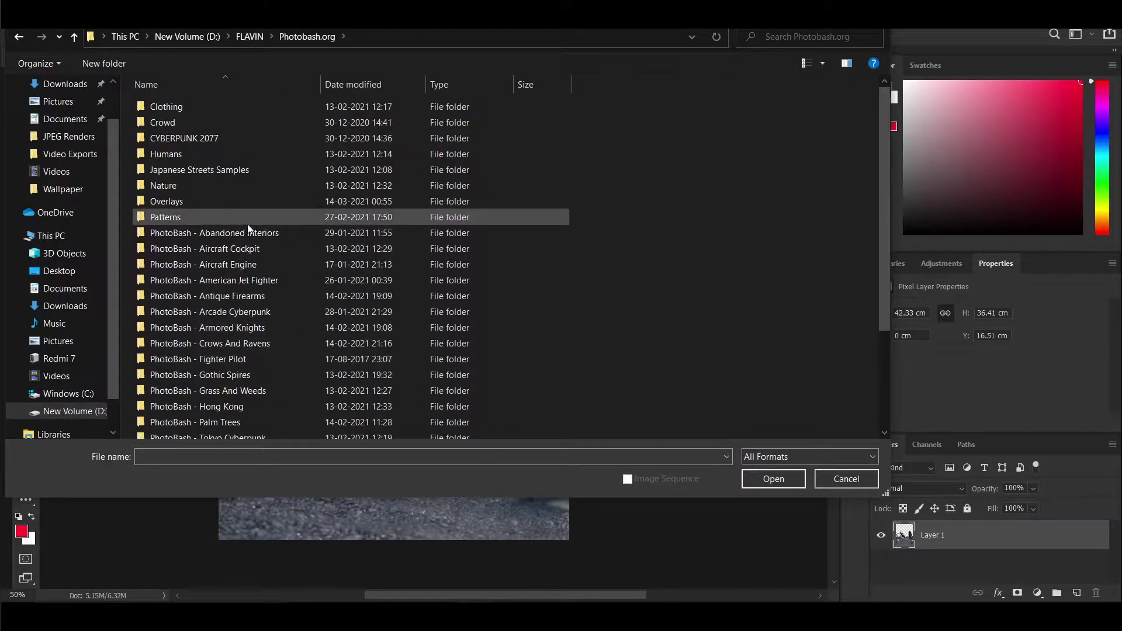
scroll(228, 336, "down", 3)
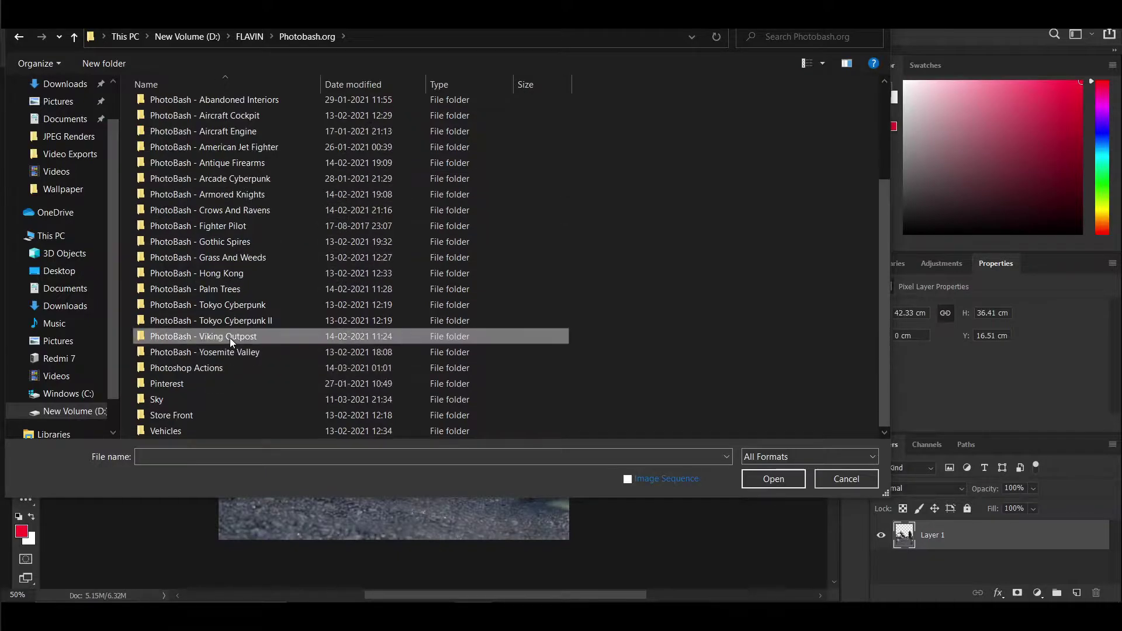
double_click(193, 399)
double_click(591, 118)
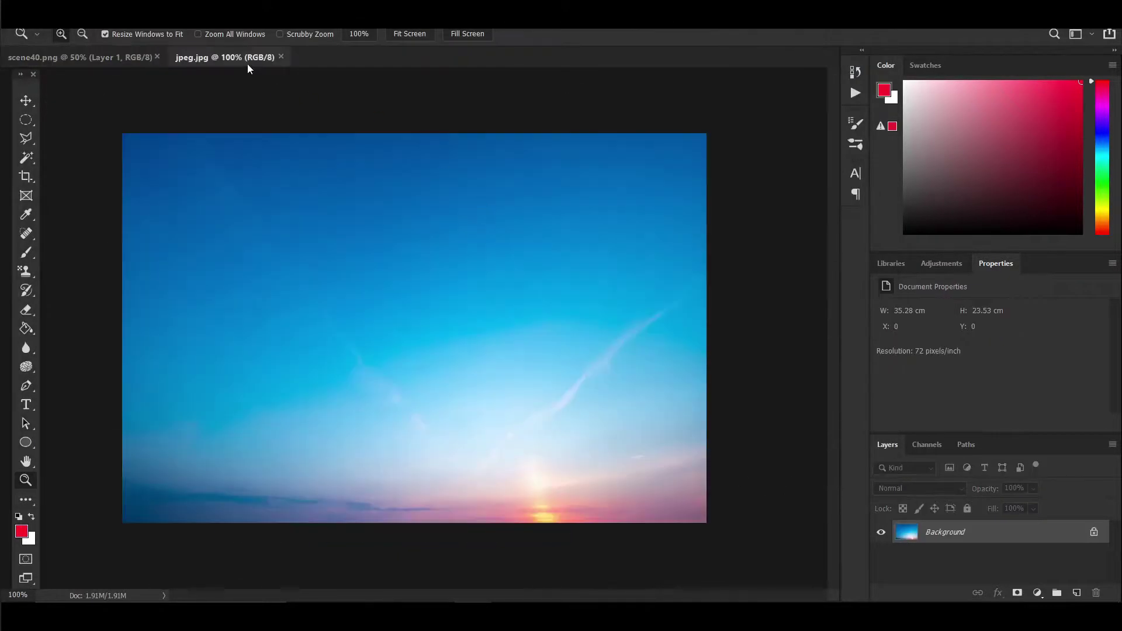
left_click_drag(245, 57, 167, 156)
left_click_drag(380, 315, 346, 264)
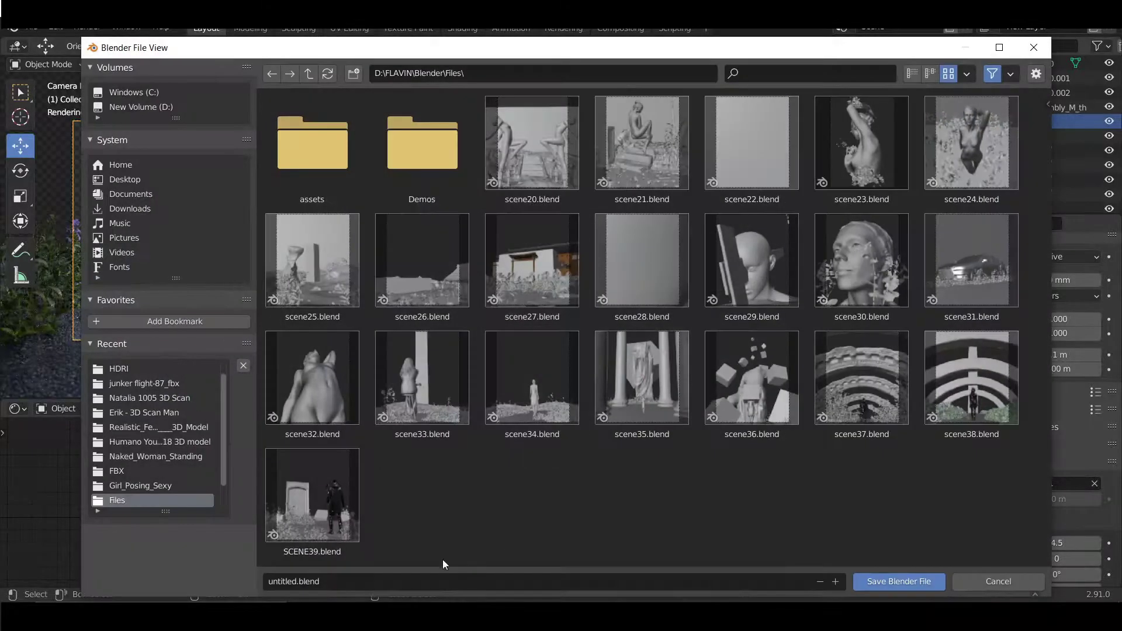
- Save the file under the name scene40
left_click(443, 582)
type("scene40")
key("Return")
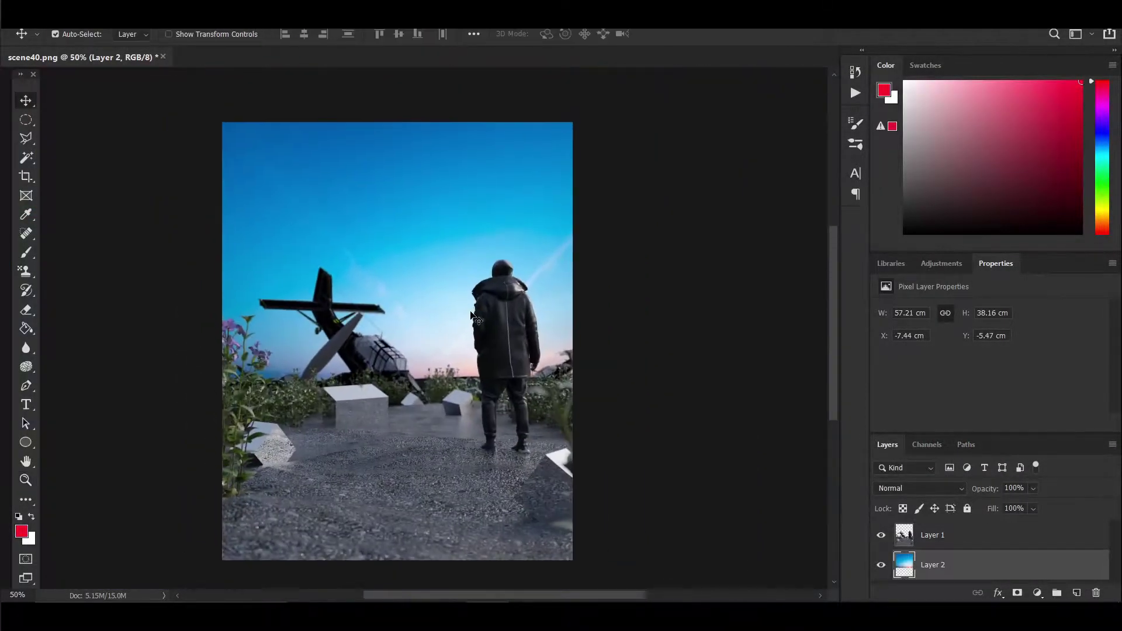
- Bring Gothic Spires (21) into the scene and shrink the spires layers behind the man
key("alt+f")
key("o")
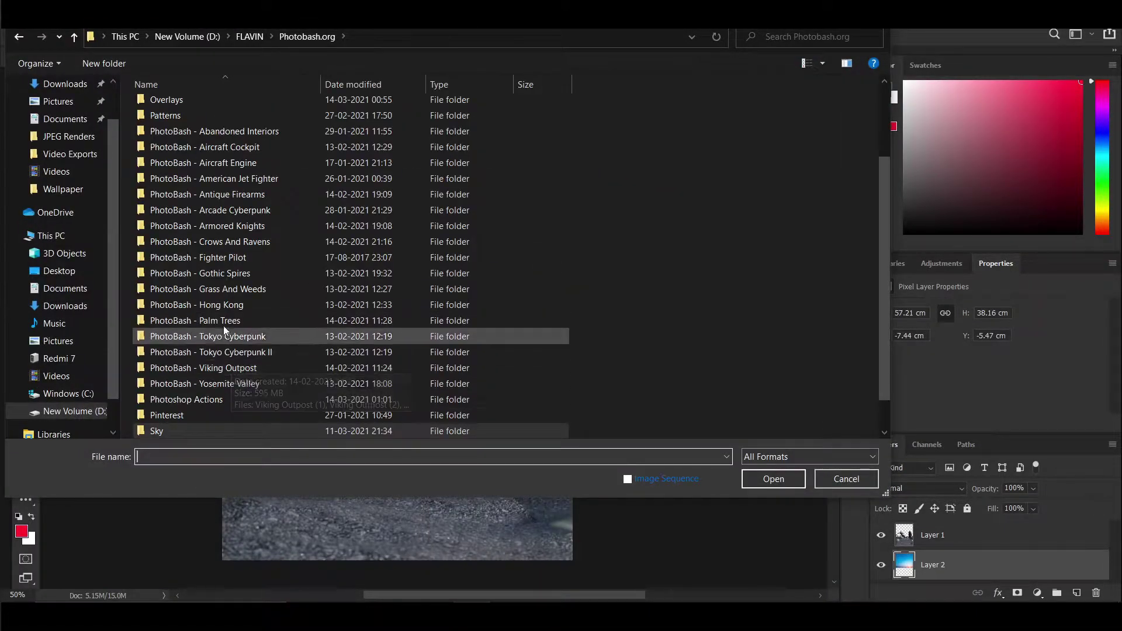
double_click(223, 324)
scroll(766, 387, "up", 5)
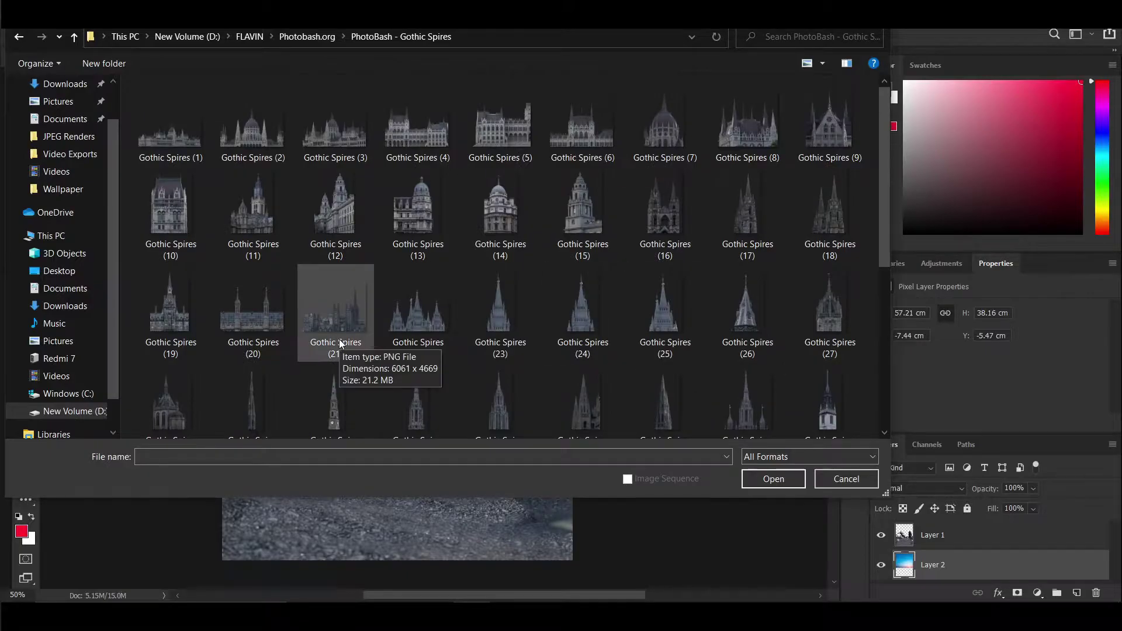
double_click(336, 316)
mouse_move(263, 56)
left_mouse_down()
mouse_move(3, 203)
mouse_move(351, 234)
left_mouse_up()
left_click_drag(760, 350, 280, 327)
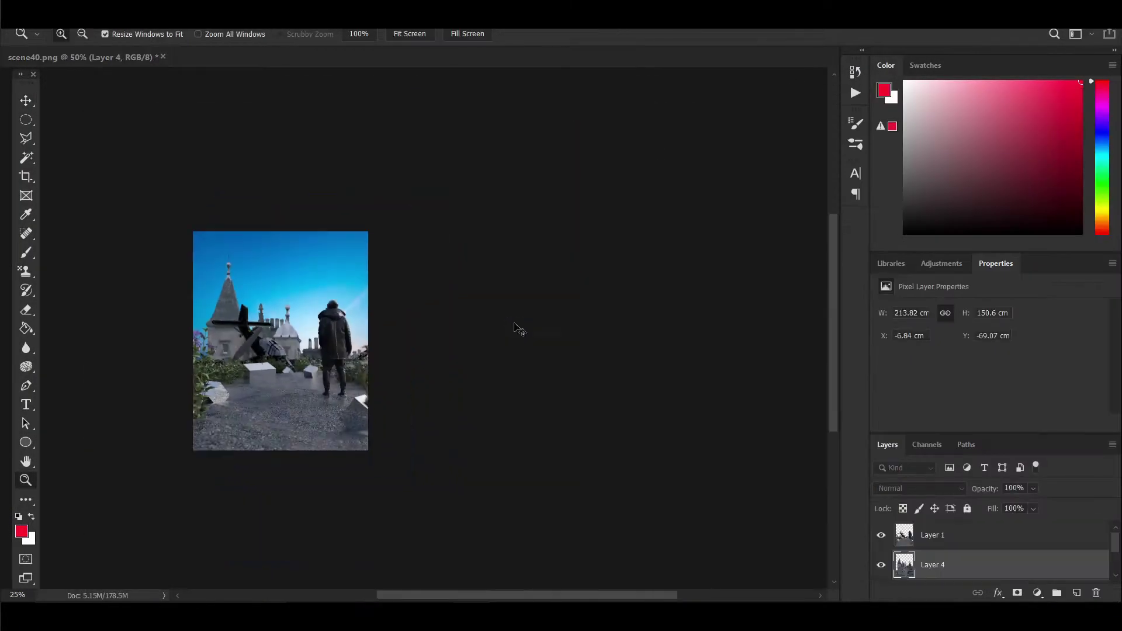
key("ctrl+t")
left_click_drag(482, 276, 314, 225)
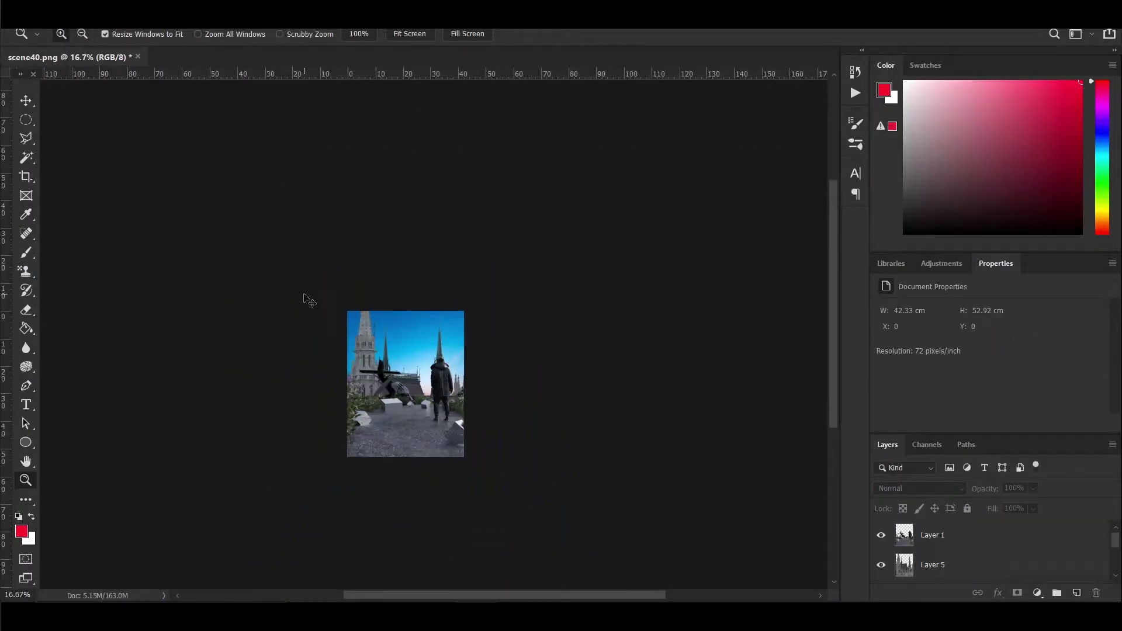
left_click(883, 565)
key("ctrl+t")
left_click_drag(535, 331, 437, 387)
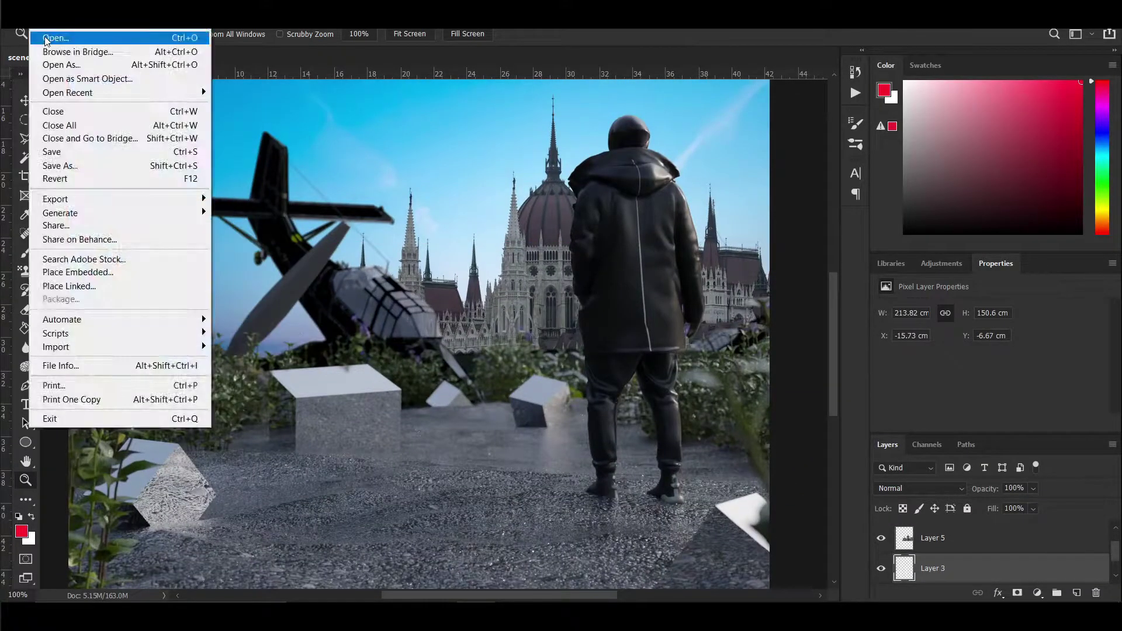
- Add the Gothic Spires (5) cathedral as a layer, shrink it, and place it behind the plane
left_click(46, 39)
scroll(616, 303, "down", 3)
scroll(459, 366, "up", 5)
double_click(585, 126)
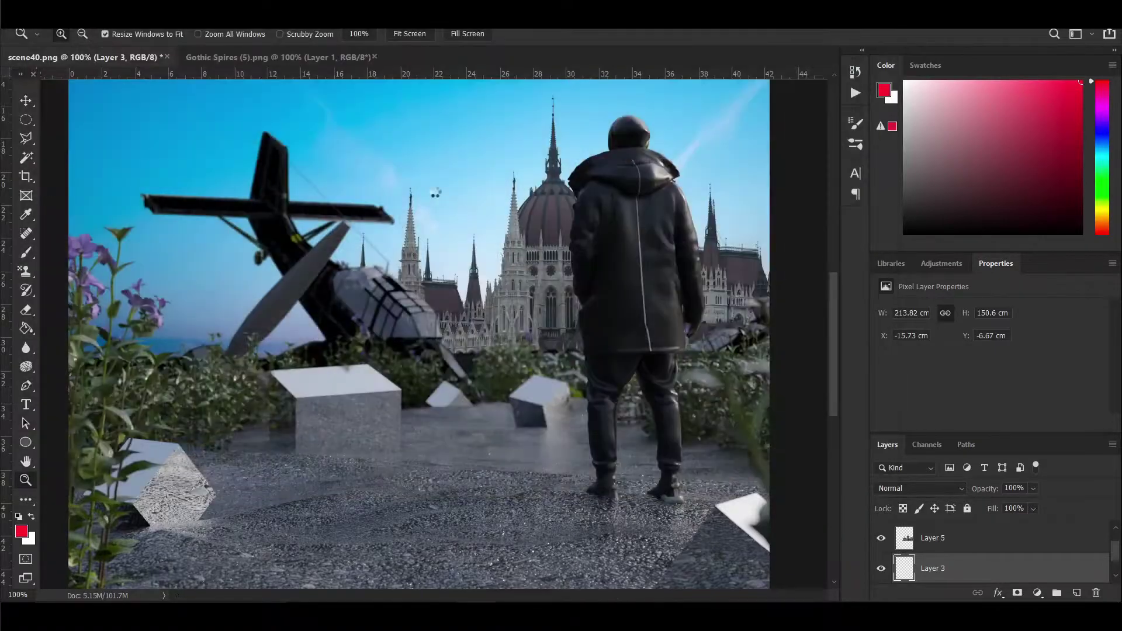
left_click_drag(278, 57, 584, 175)
left_click_drag(585, 234, 409, 234)
key("ctrl+minus")
key("ctrl+minus")
key("ctrl+minus")
key("ctrl+t")
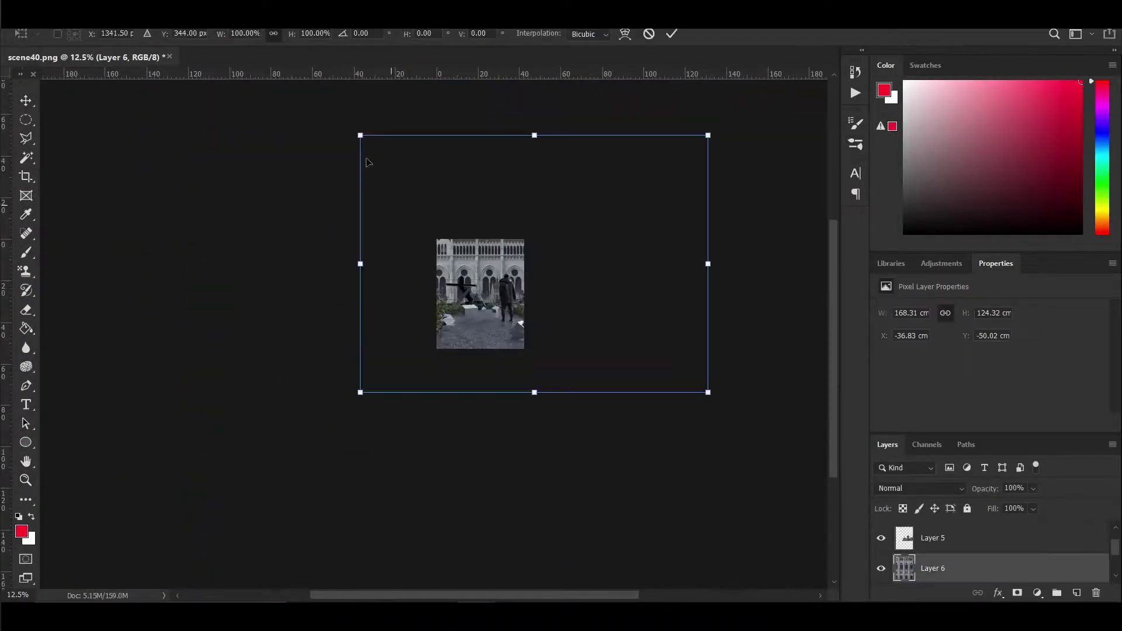
left_click_drag(360, 135, 651, 351)
key("ctrl+plus")
key("ctrl+plus")
key("ctrl+plus")
mouse_move(340, 326)
left_mouse_down()
mouse_move(348, 359)
mouse_move(316, 359)
left_mouse_up()
key("Return")
- Merge the cathedral into Layer 5 and apply a Gaussian Blur to soften the spires
key("z")
left_click(462, 282)
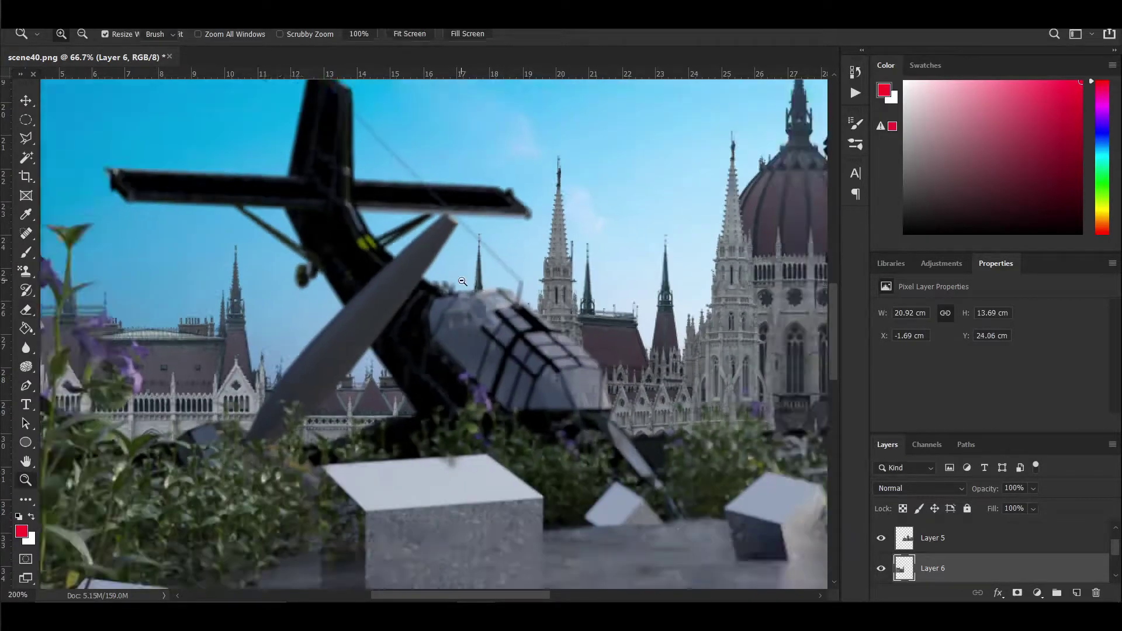
key("ctrl+0")
right_click(932, 568)
left_click(766, 424)
key("alt+t")
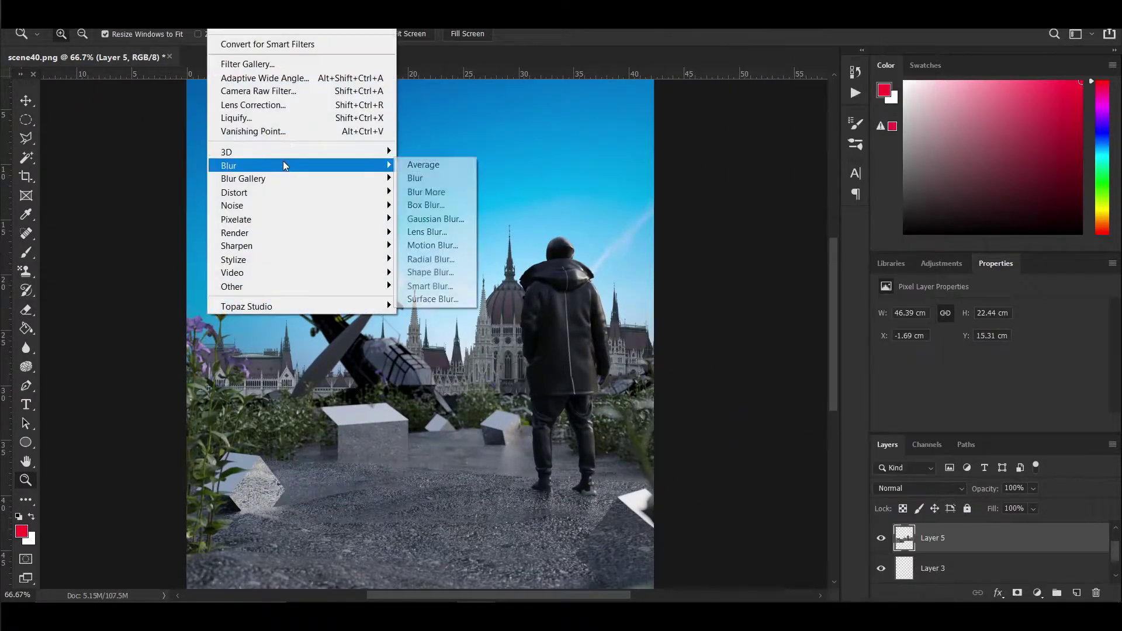
left_click(435, 219)
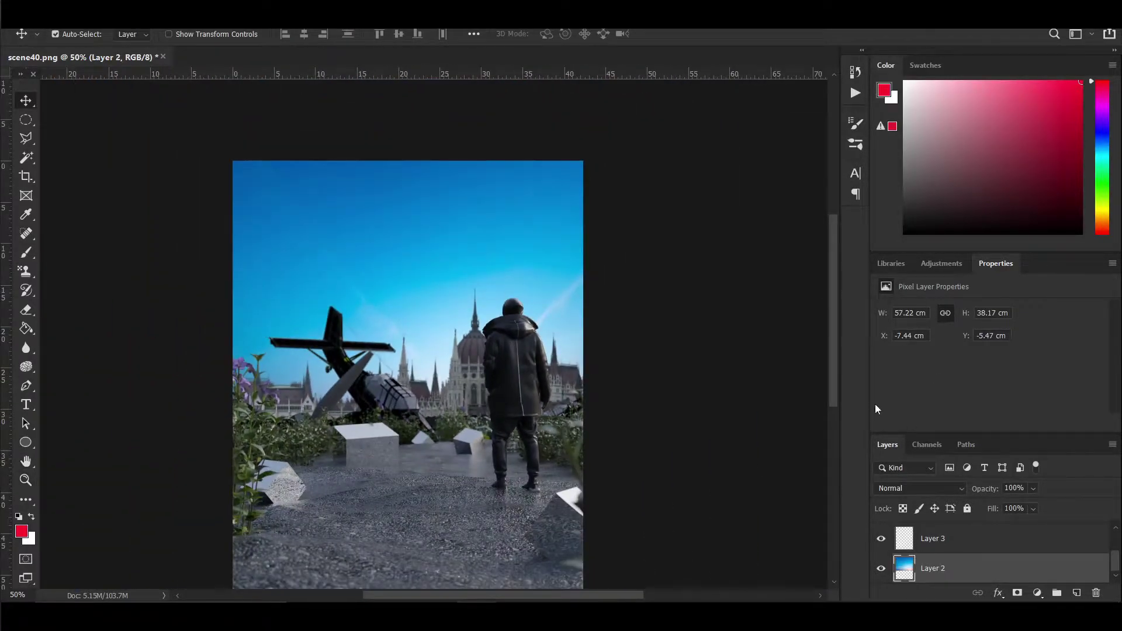
- Pick the smoke-like cloud brush at 491 px for painting at 66.7% zoom
key("b")
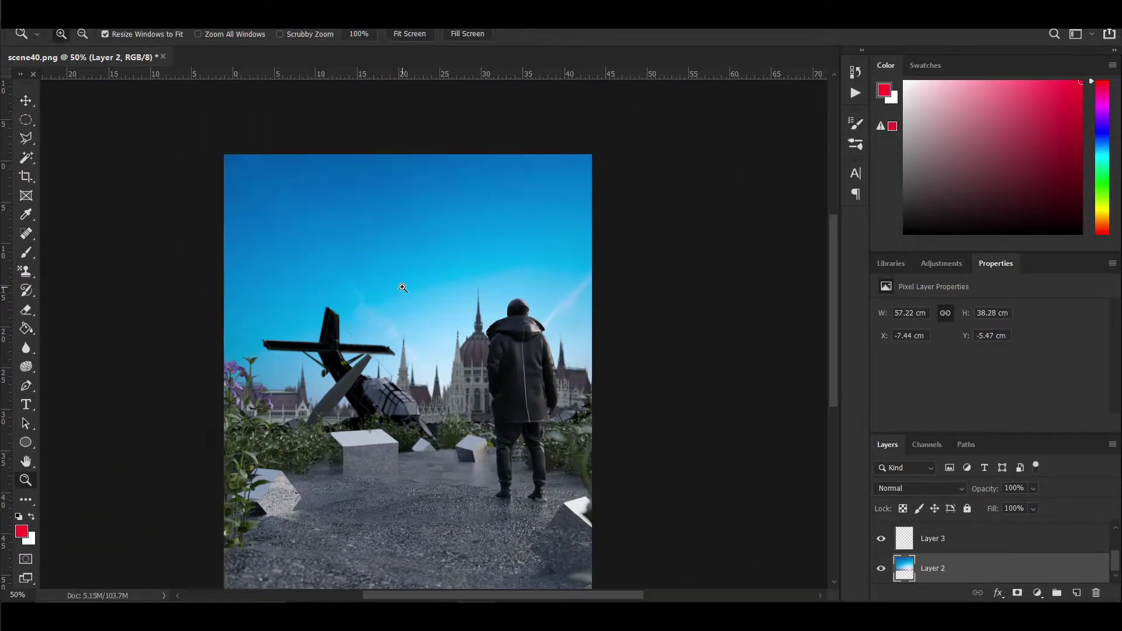
key("ctrl+minus")
key("ctrl+plus")
key("ctrl+plus")
right_click(295, 263)
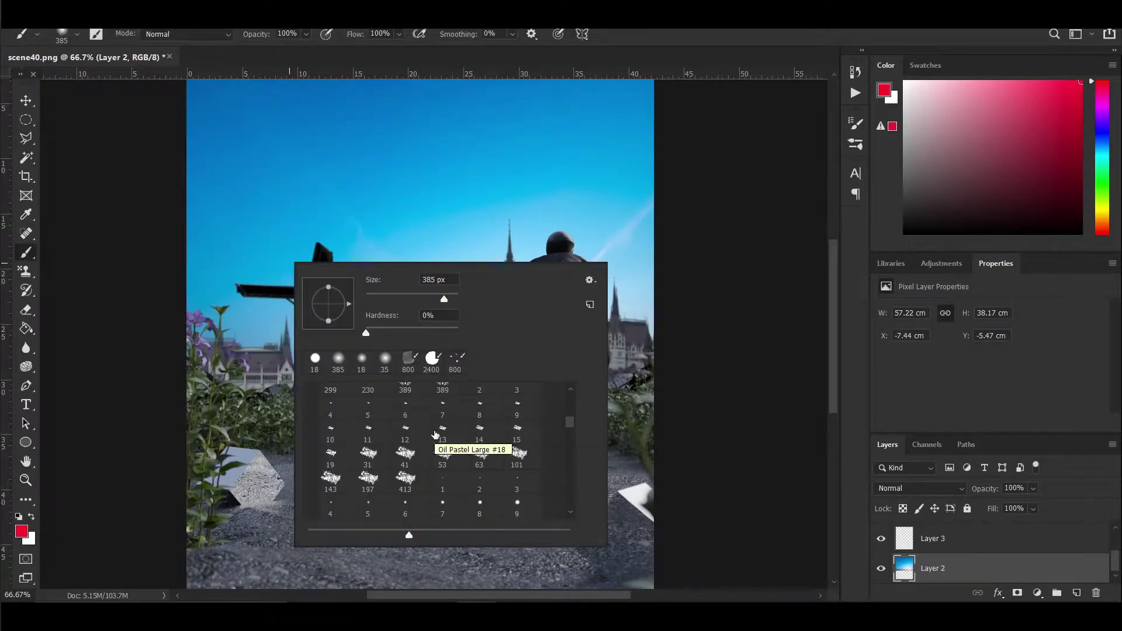
scroll(436, 434, "up", 5)
left_click(441, 462)
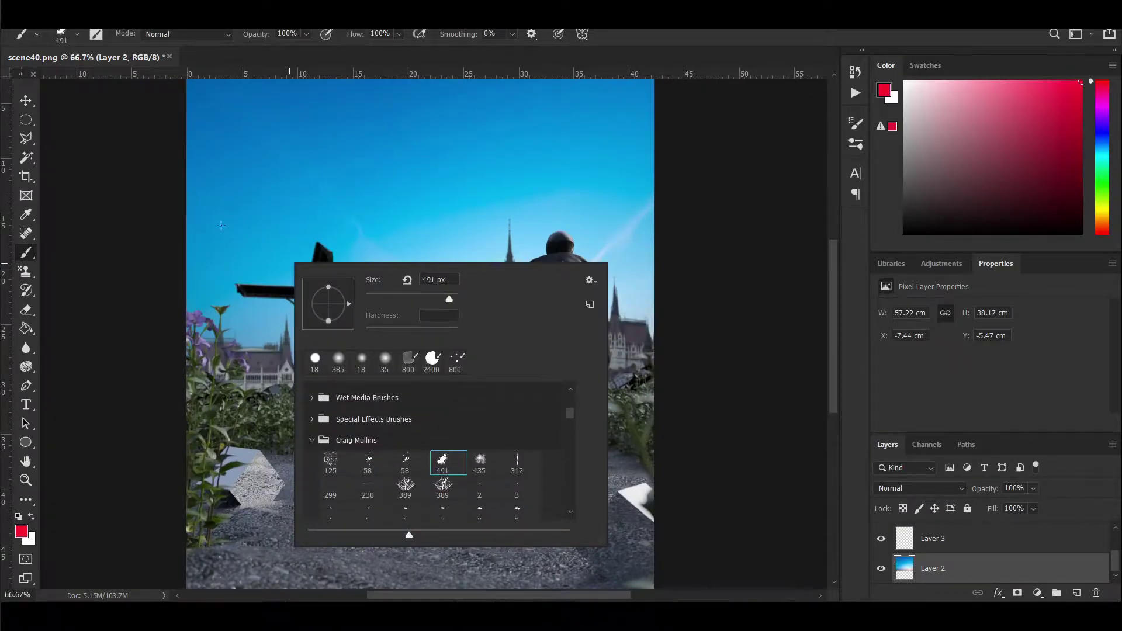
key("super")
key("super")
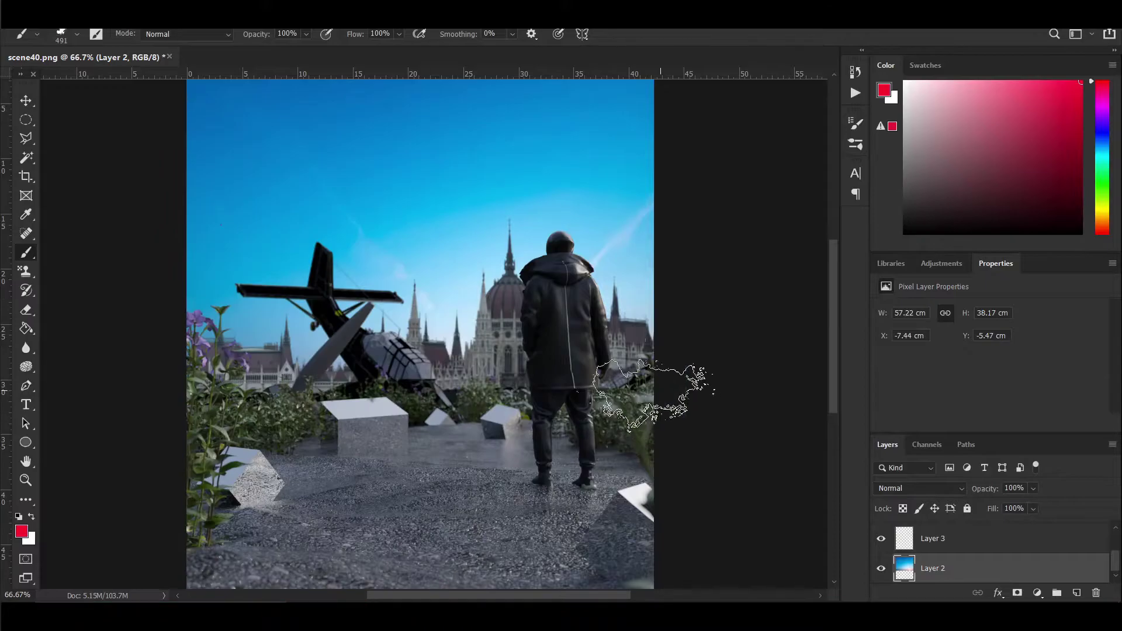
- Paint dark-blue cloud strokes across the upper-left and upper-right sky
left_click(435, 199)
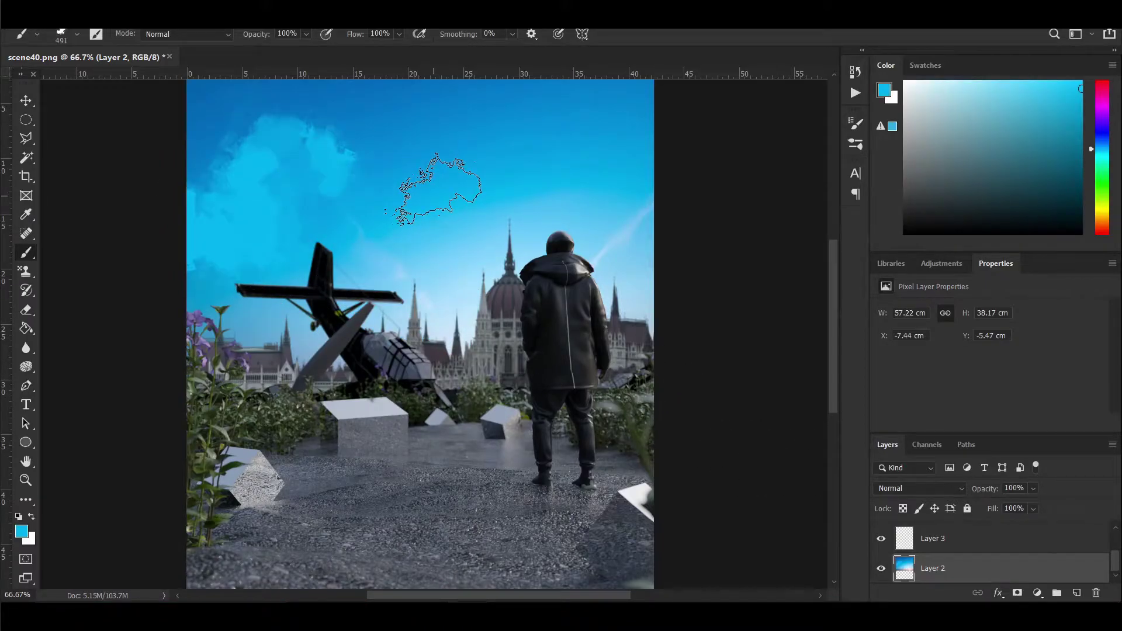
left_click(450, 312, "alt")
left_click_drag(351, 237, 444, 146)
scroll(292, 293, "up", 1)
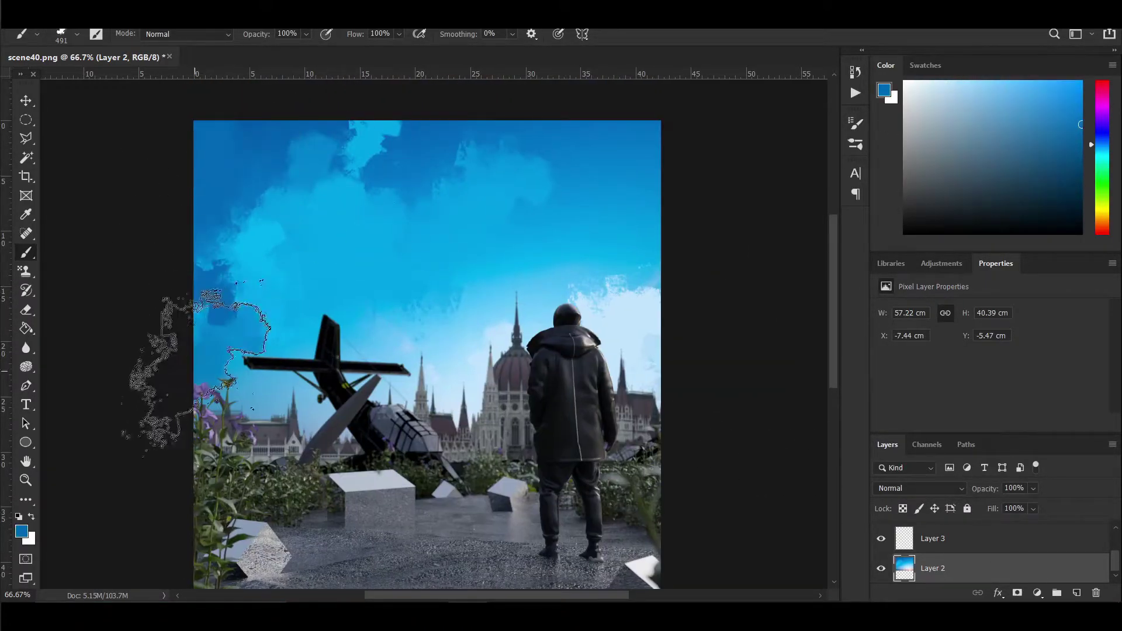
left_click_drag(196, 368, 176, 233)
left_click_drag(561, 245, 637, 174)
- Pick light sky blue and mid blue, then zoom out to view the whole image
left_click(585, 246, "alt")
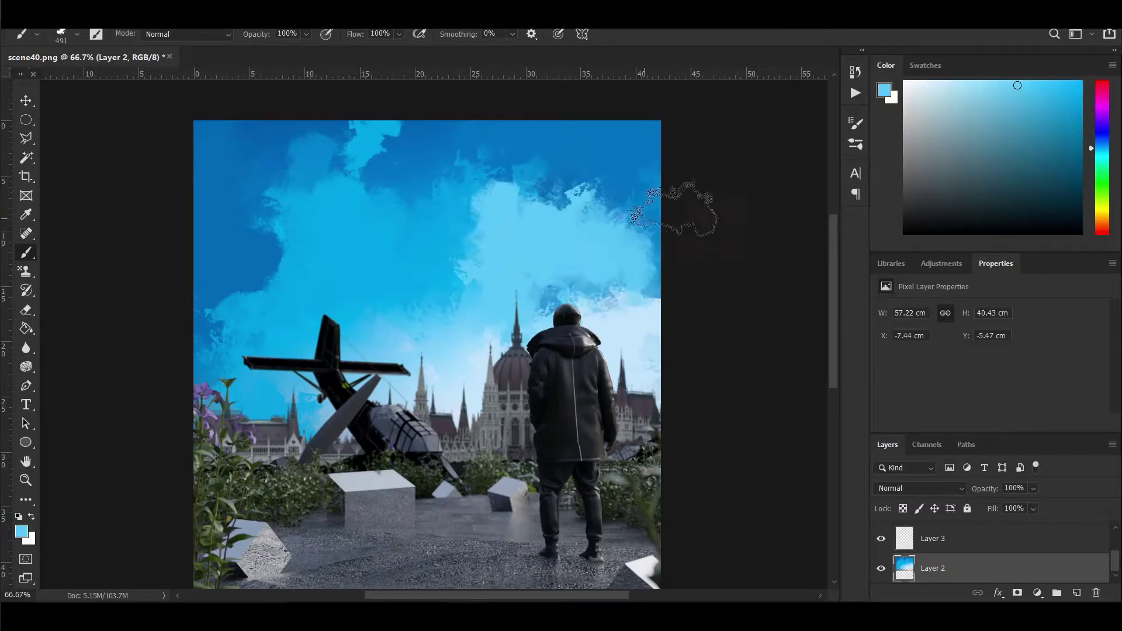
scroll(464, 237, "up", 1, "alt")
scroll(454, 249, "down", 1, "alt")
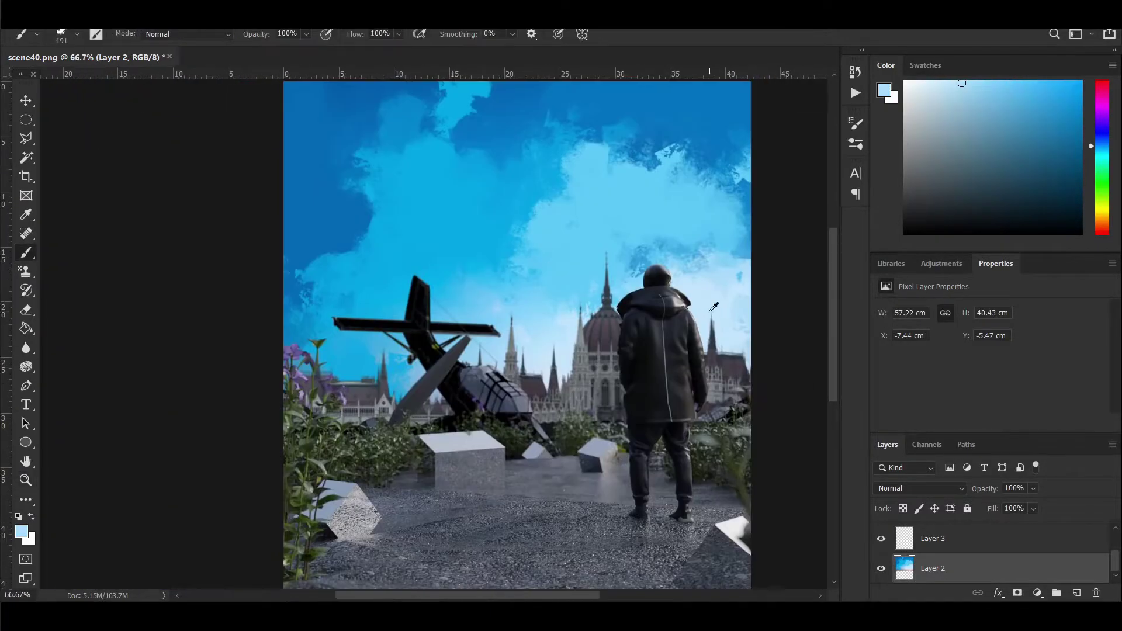
scroll(357, 421, "down", 1, "alt")
left_click(297, 255, "alt")
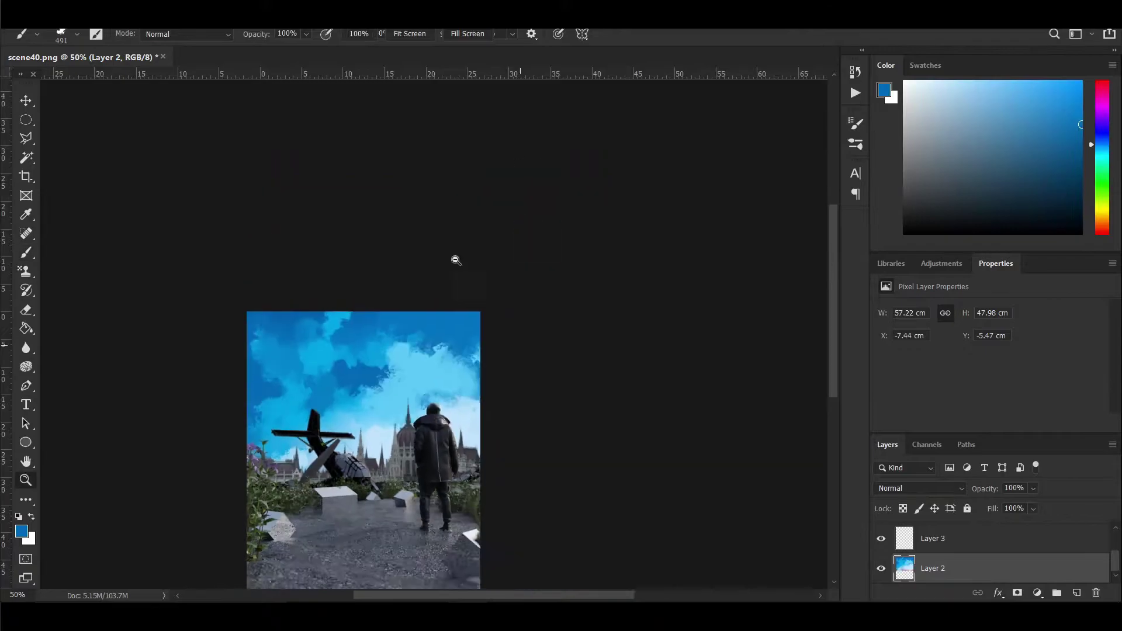
key("z")
left_click(456, 258)
- Save the composite as PNG file scene40 in JPEG Renders, dismissing Topaz Studio's welcome dialog
left_click(17, 17)
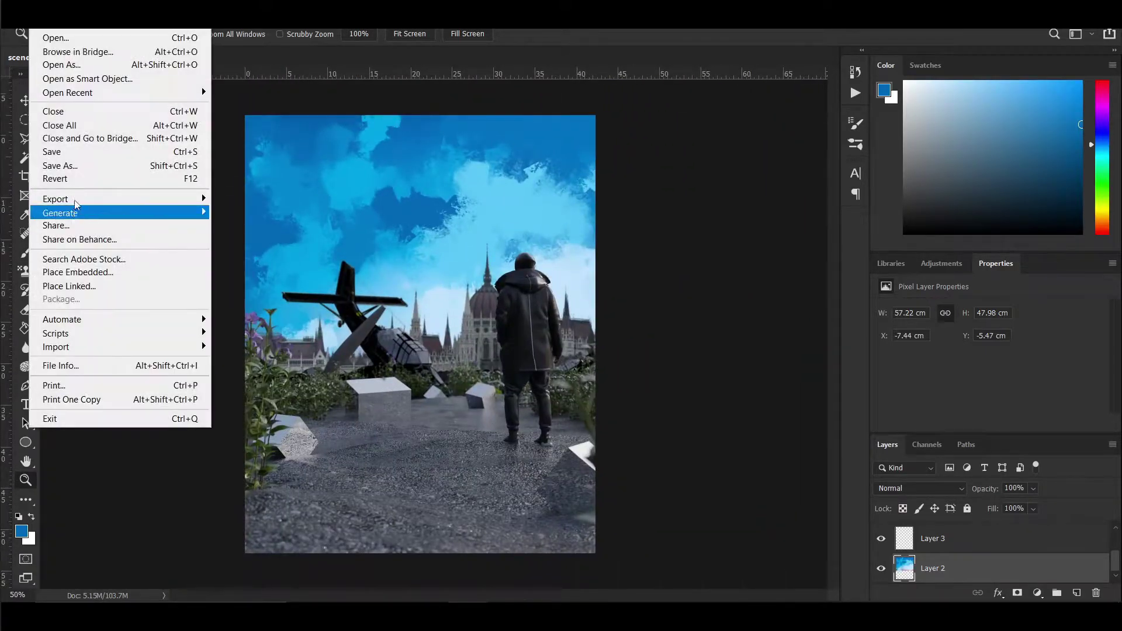
left_click(76, 161)
left_click(209, 442)
left_click(307, 358)
key("BackSpace")
key("BackSpace")
type("scene4")
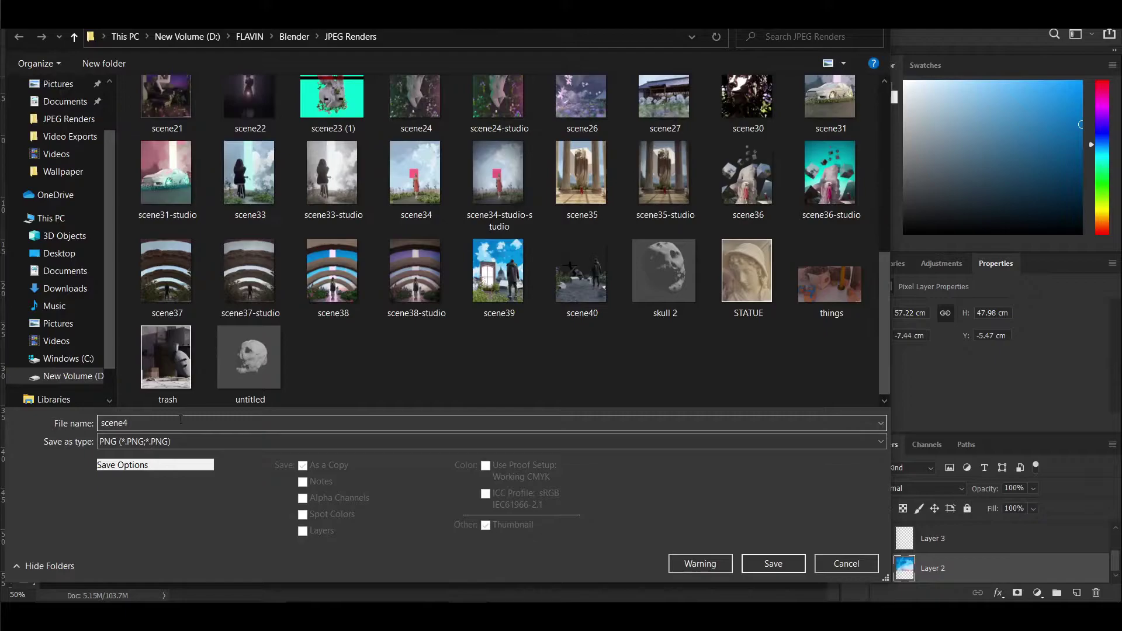
type("0")
left_click(777, 563)
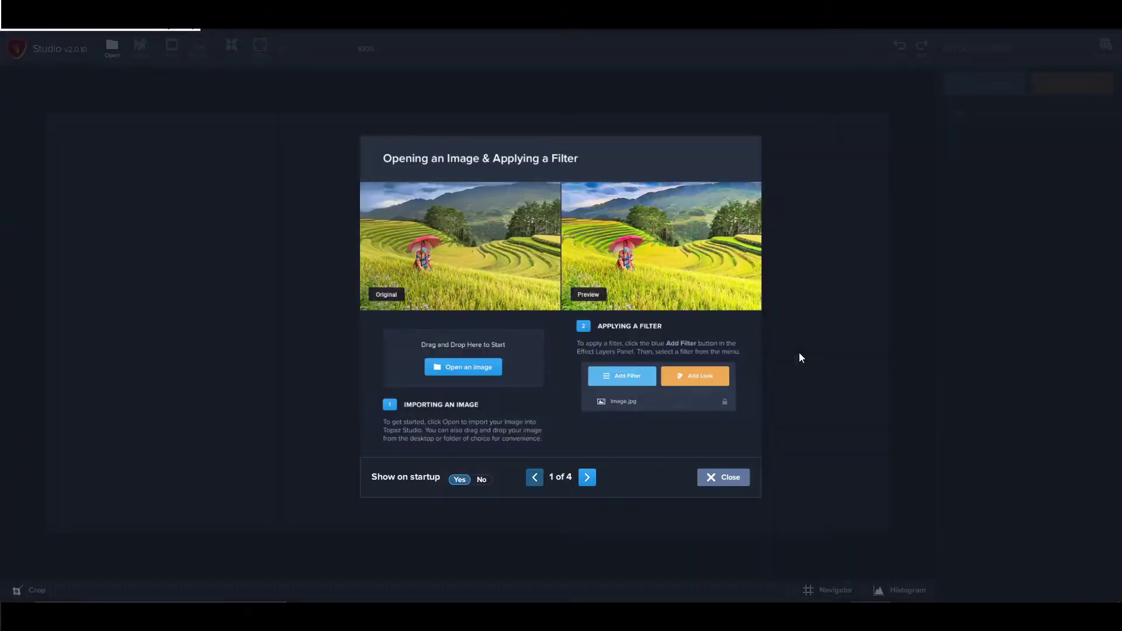
left_click(720, 481)
- Search the Topaz looks for 'sketch' and preview the results on the scene
left_click(481, 348)
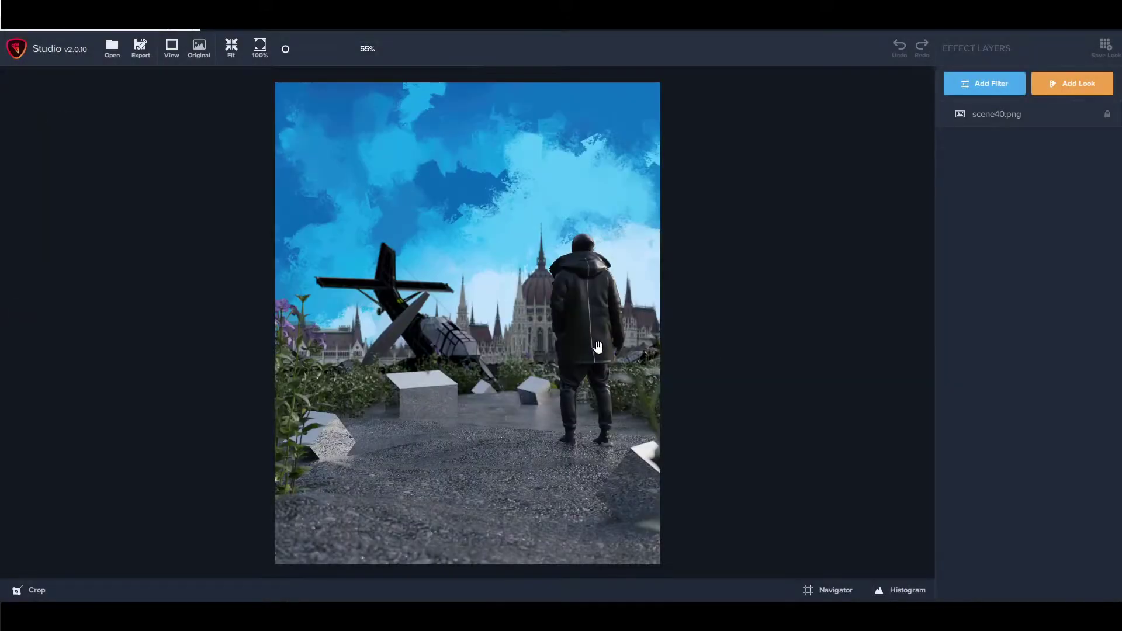
left_click(1072, 83)
left_click(1032, 108)
type("sketch")
left_click(1111, 121)
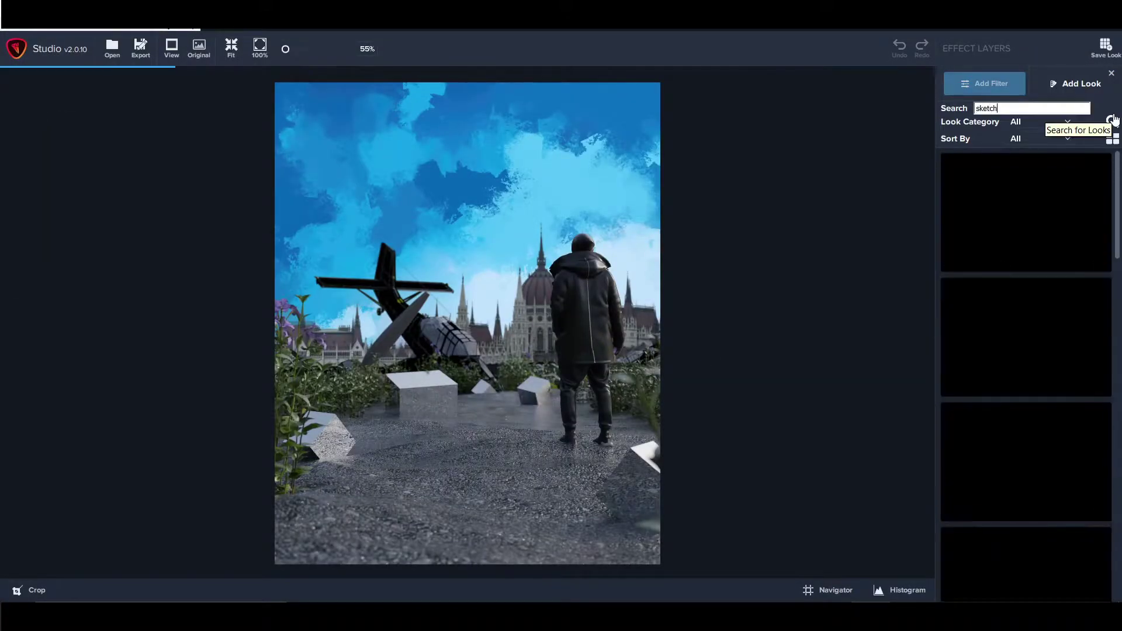
scroll(1005, 350, "down", 1)
left_click(1023, 409)
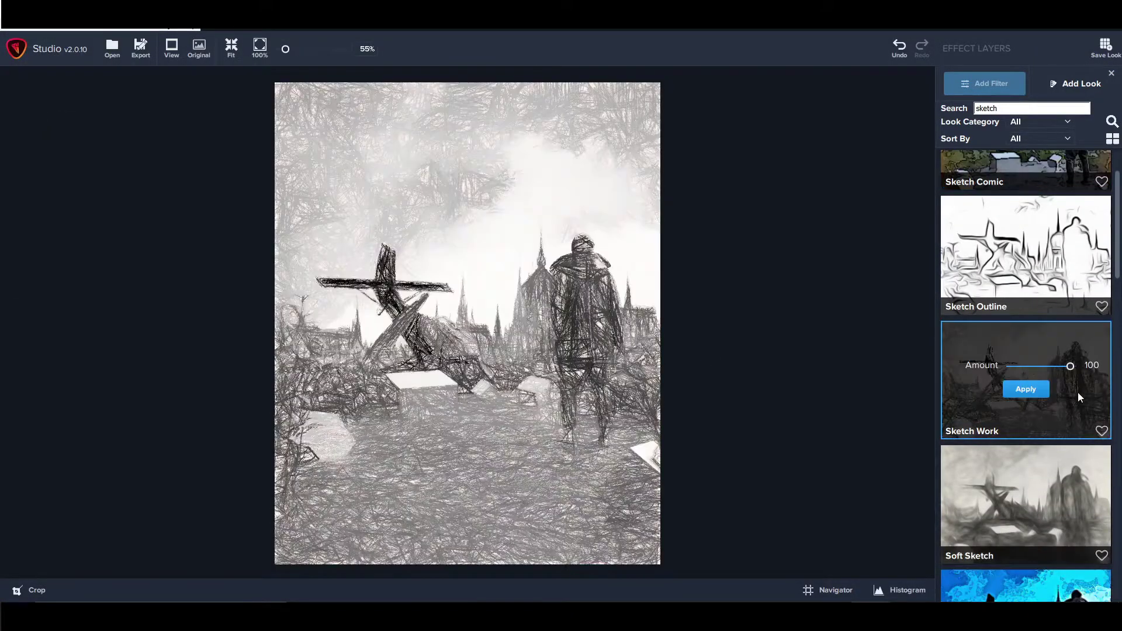
- Browse the sketch looks and set Sketch Comic Amount to 90
scroll(1047, 433, "down", 3)
scroll(1046, 409, "down", 3)
scroll(1045, 328, "down", 2)
scroll(1045, 324, "down", 2)
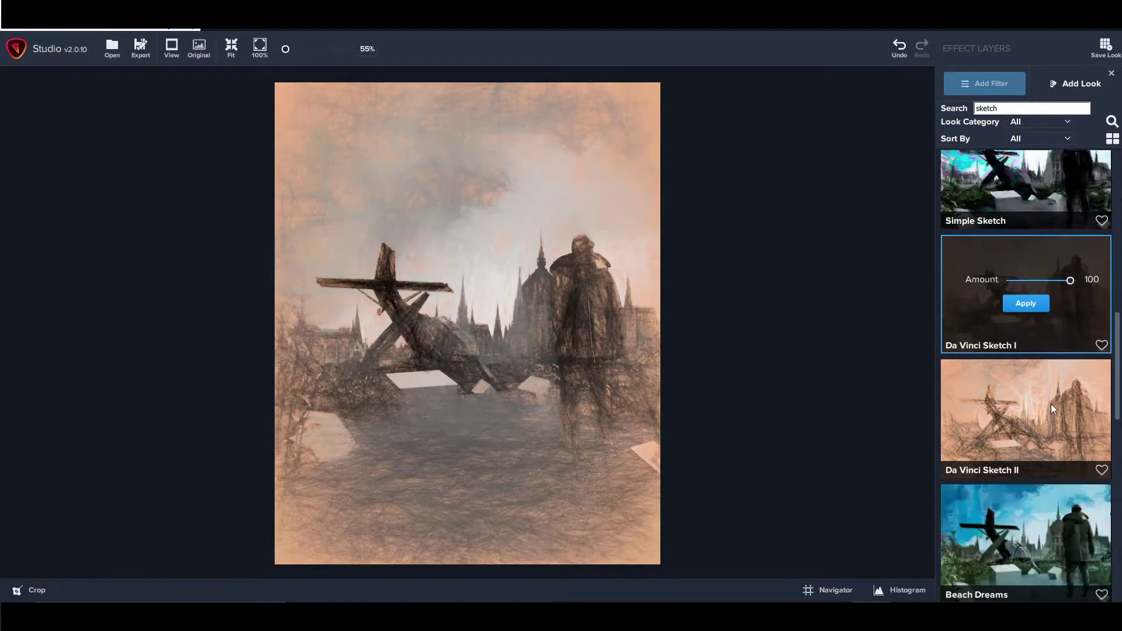
scroll(1044, 321, "down", 2)
scroll(1043, 322, "down", 2)
scroll(1041, 325, "down", 4)
scroll(1034, 327, "down", 1)
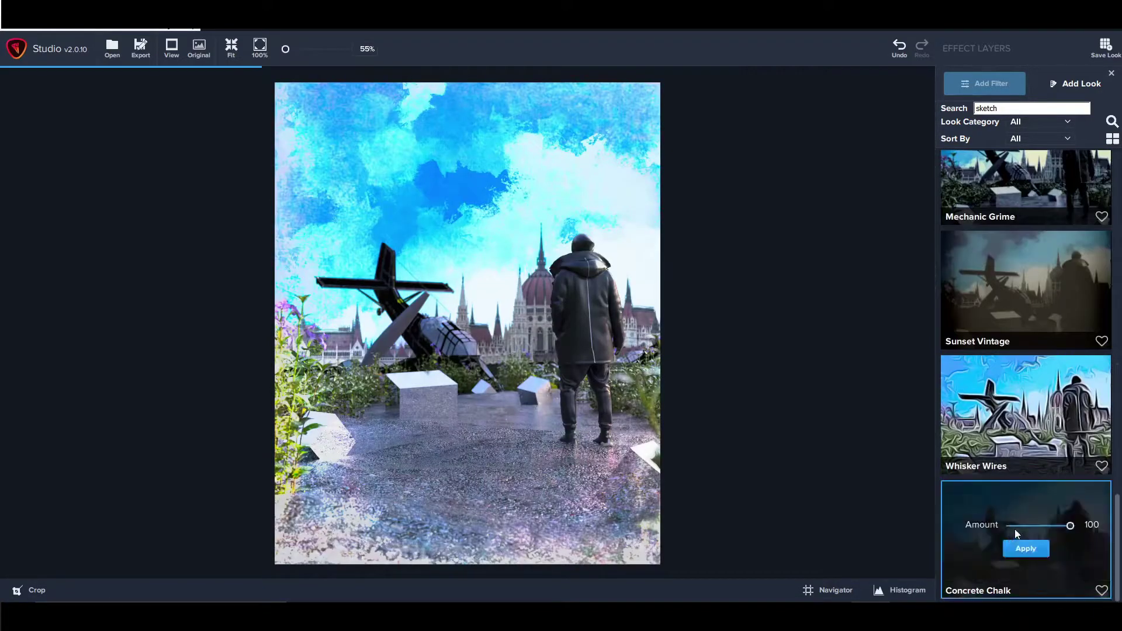
scroll(1020, 334, "up", 8)
scroll(1020, 335, "up", 5)
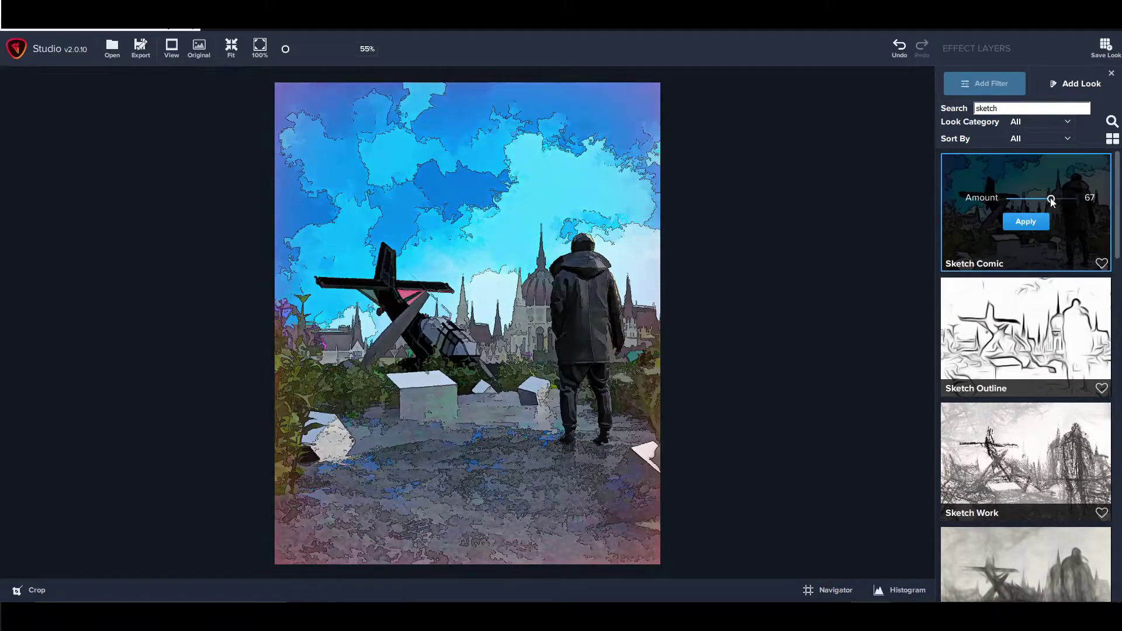
left_click_drag(1063, 199, 1066, 199)
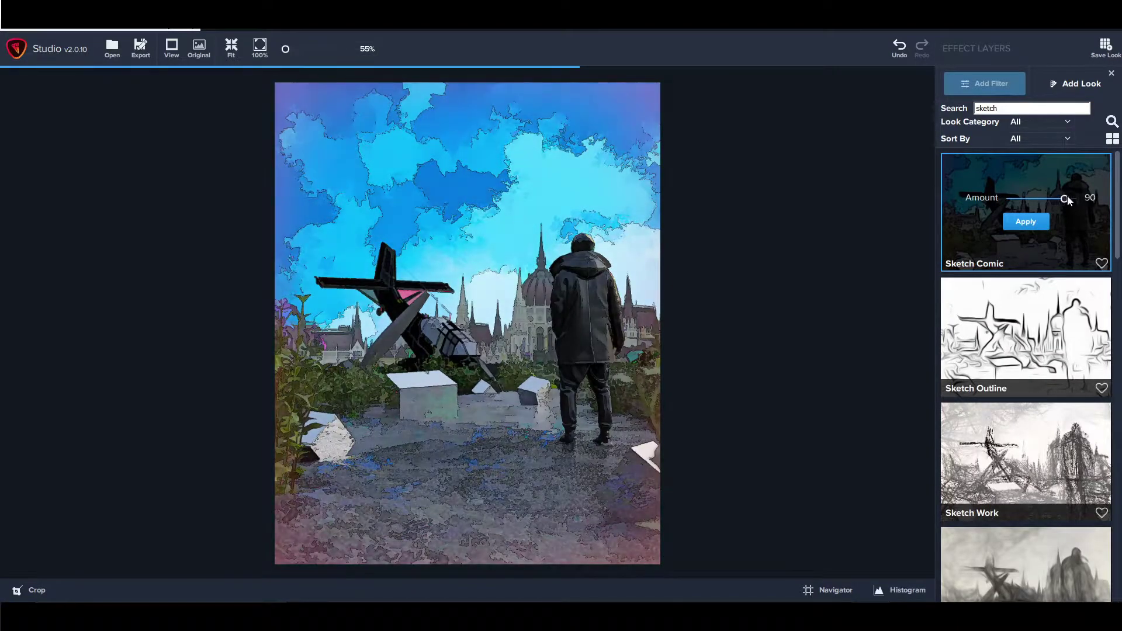
- Apply Sketch Comic and add a near-zero focal blur with an ellipse around the man
left_click(1026, 222)
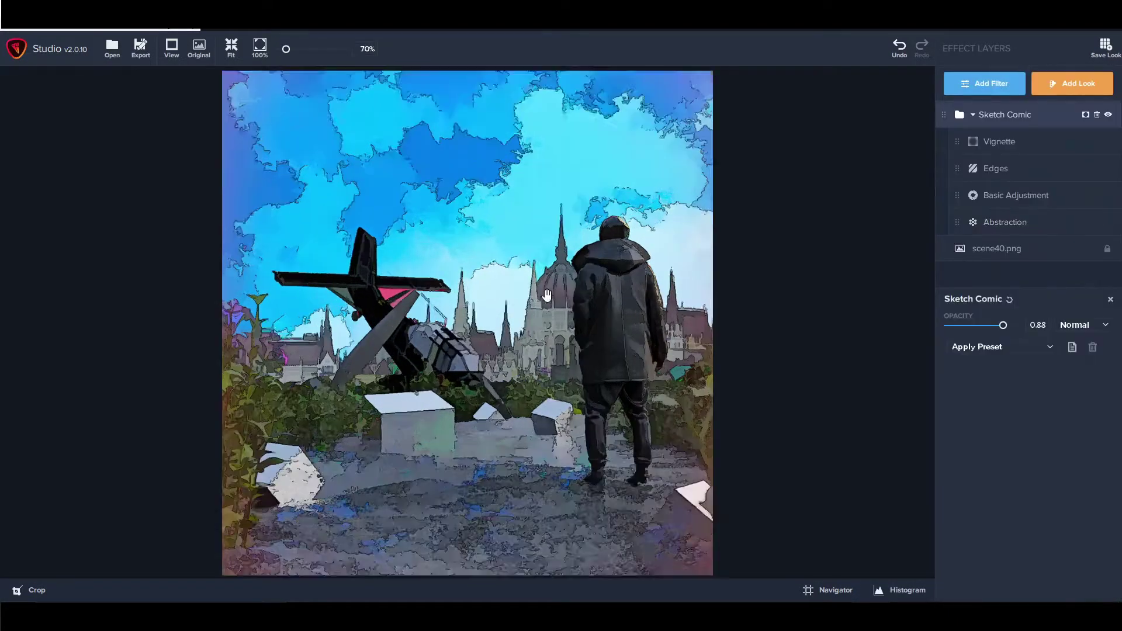
left_click(984, 83)
left_click(994, 471)
left_click_drag(611, 328, 591, 324)
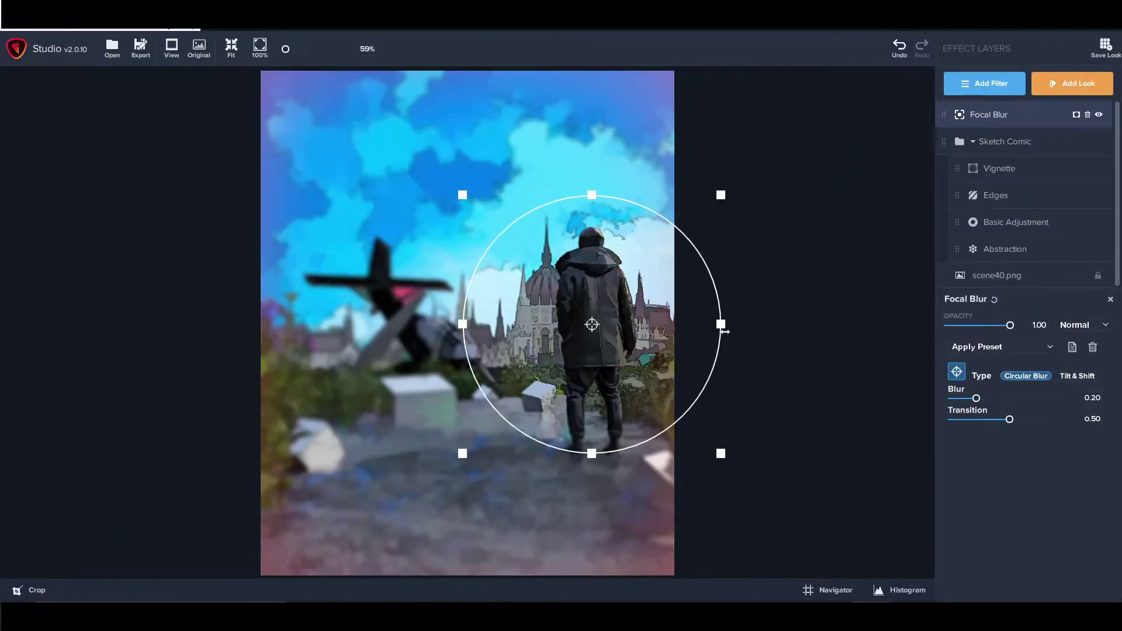
left_click_drag(461, 323, 518, 323)
left_click_drag(976, 398, 952, 398)
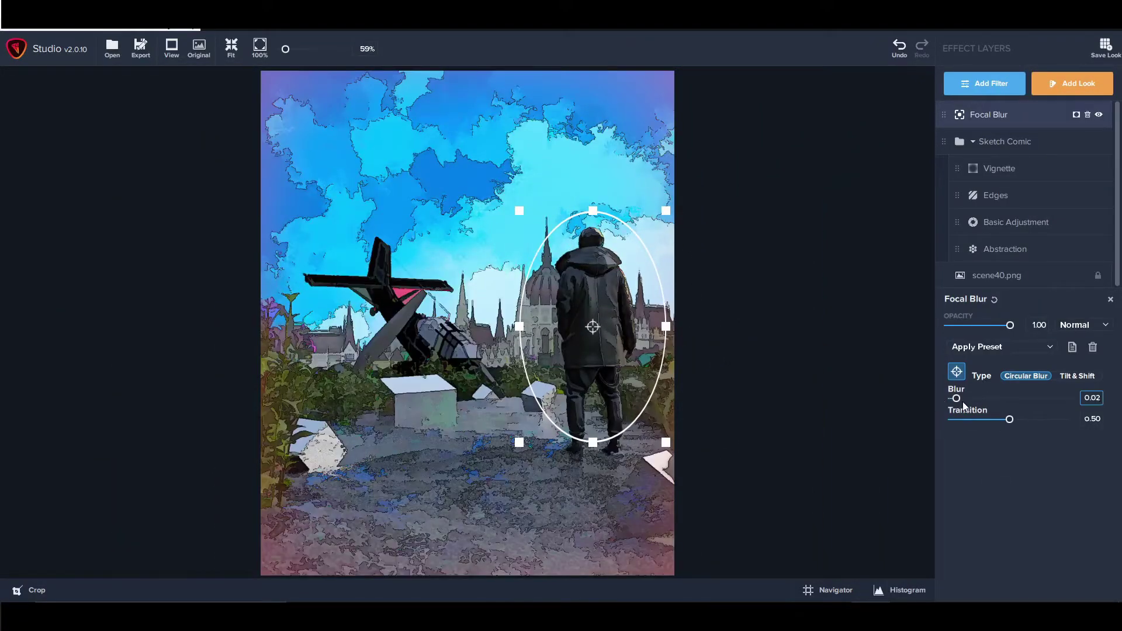
key("ctrl+plus")
key("ctrl+0")
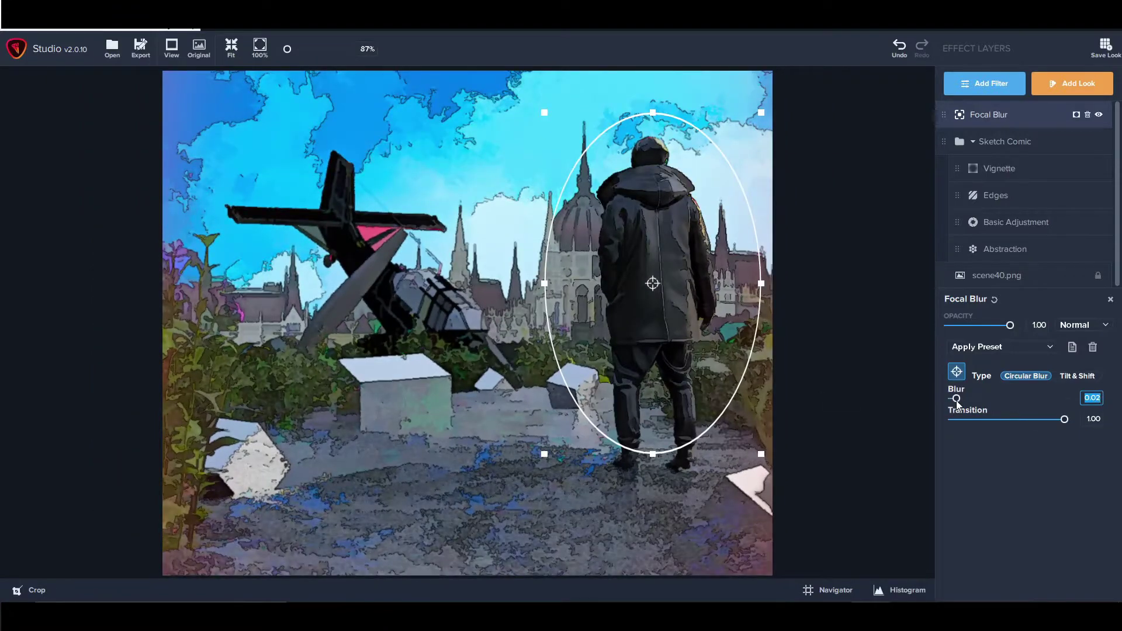
- Add a red vignette faded to strength 0.03
left_click(1001, 87)
left_click(1052, 456)
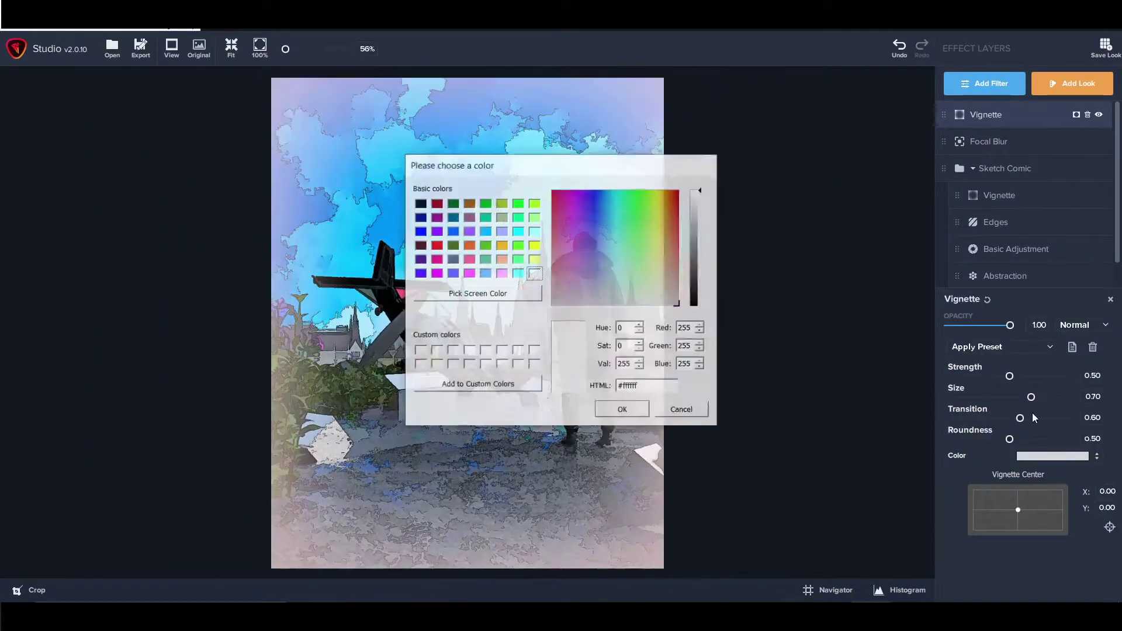
left_click(426, 215)
left_click(623, 408)
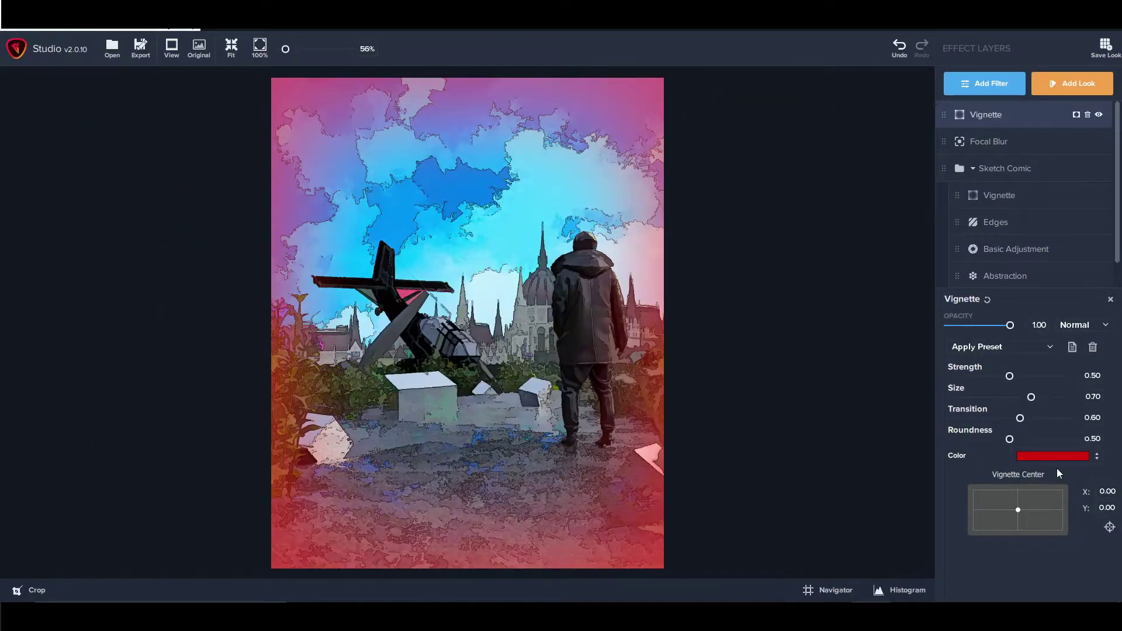
left_click_drag(1010, 376, 956, 375)
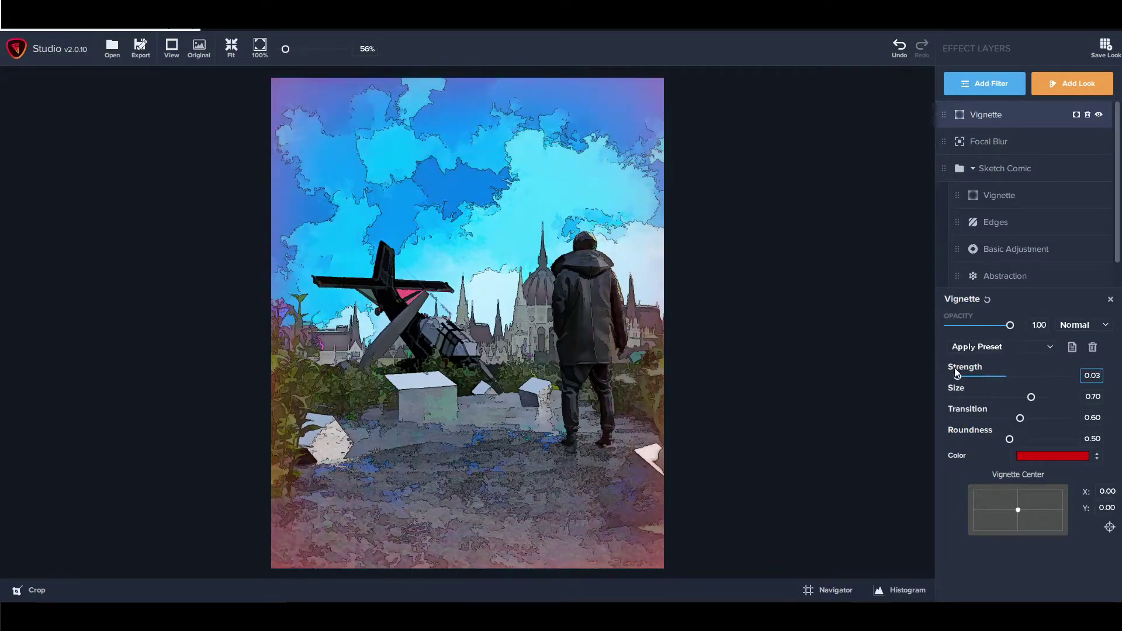
- Add a second magenta vignette with lowered strength and softer transition, then hide it
left_click(988, 83)
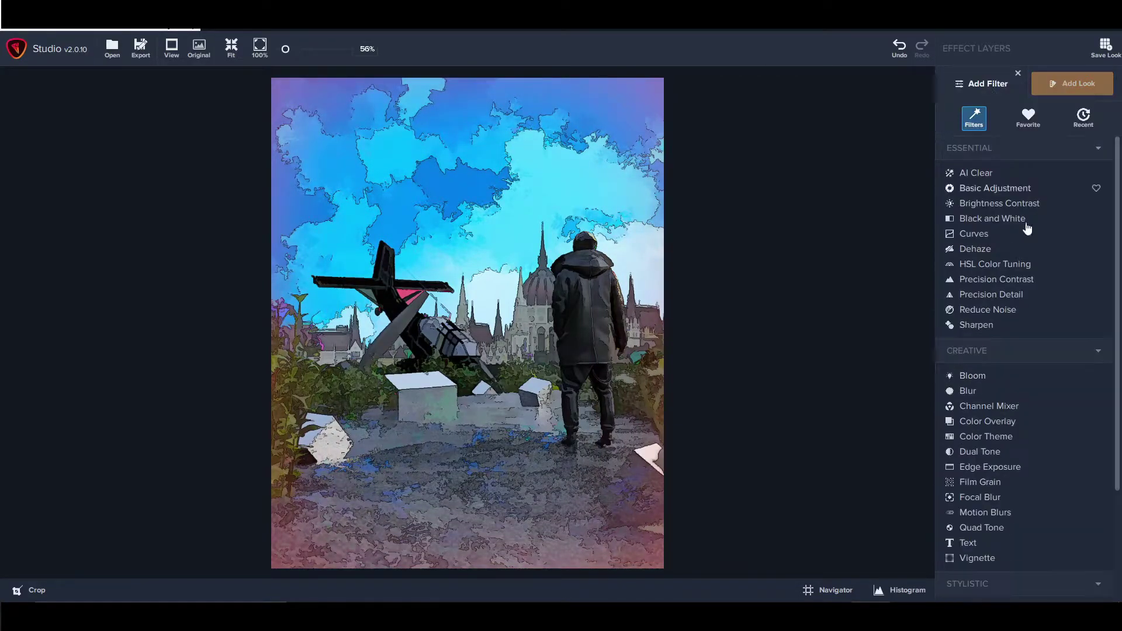
left_click(977, 557)
left_click(1052, 456)
left_click(528, 216)
left_click(623, 408)
left_click_drag(1009, 376, 932, 374)
left_click_drag(1019, 418, 1065, 418)
left_click(954, 376)
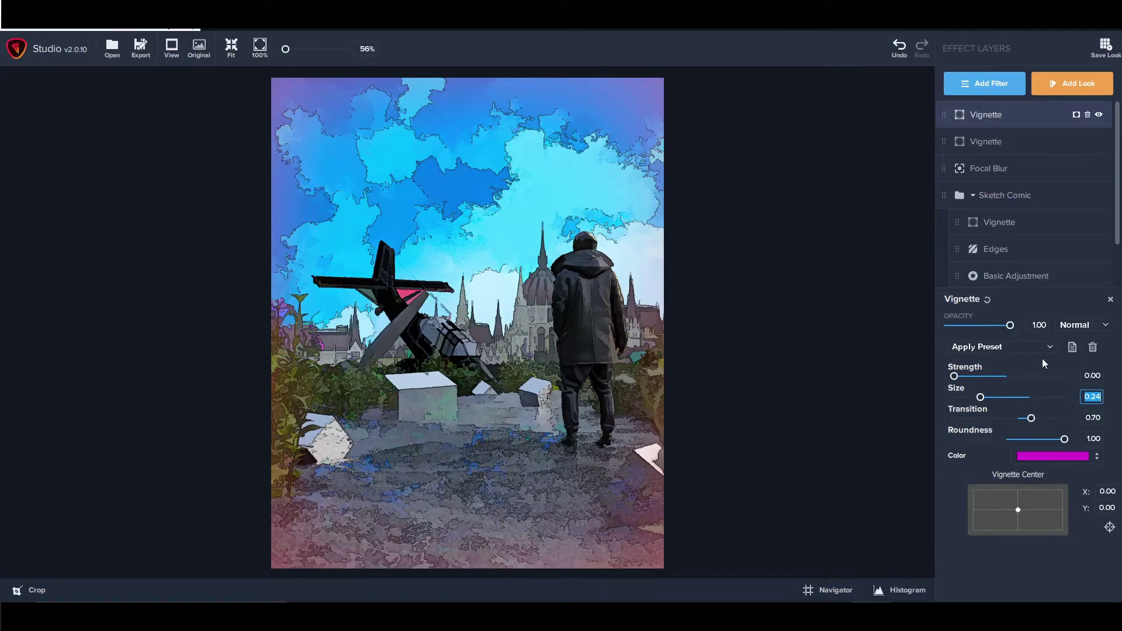
left_click(1099, 114)
- Add a Bloom filter to the image
left_click(985, 83)
scroll(982, 584, "down", 1)
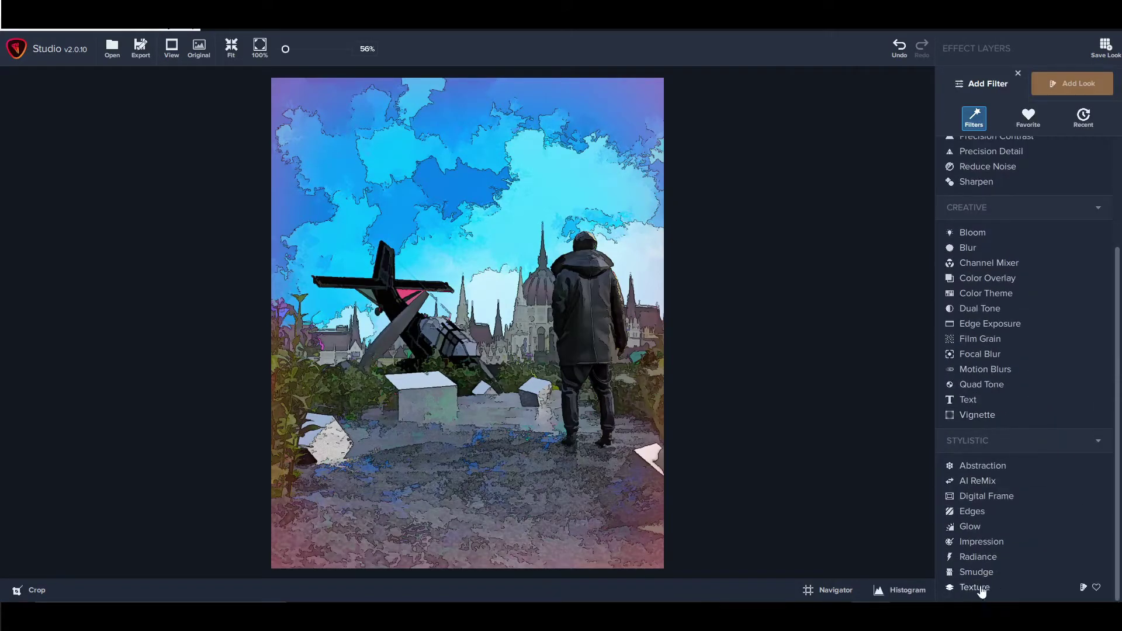
scroll(996, 418, "up", 1)
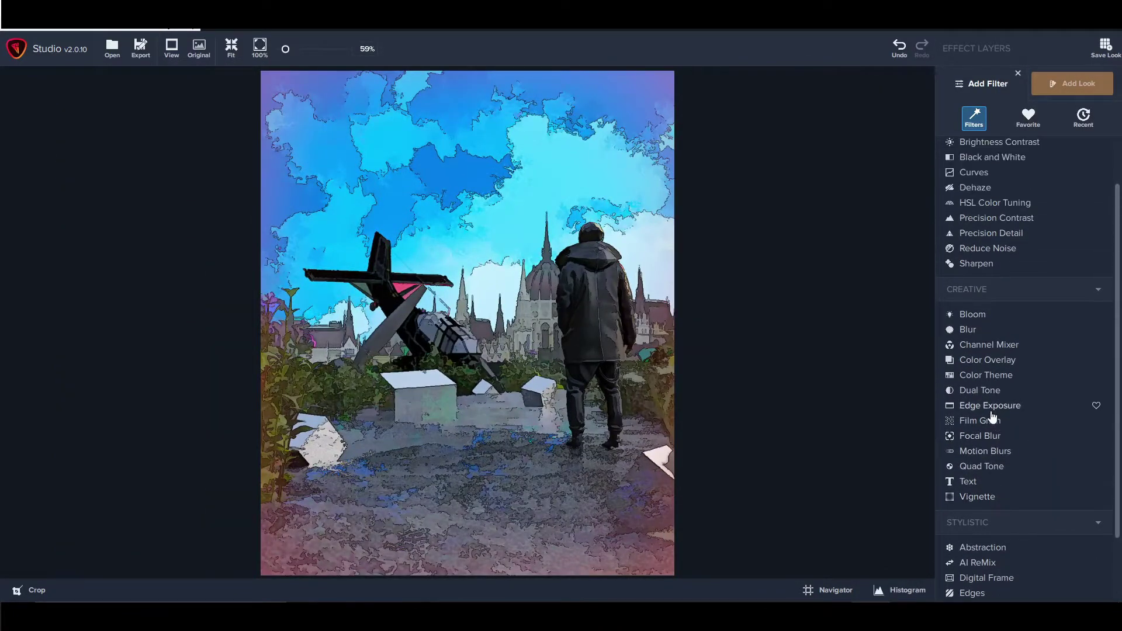
scroll(992, 416, "up", 1)
left_click(970, 374)
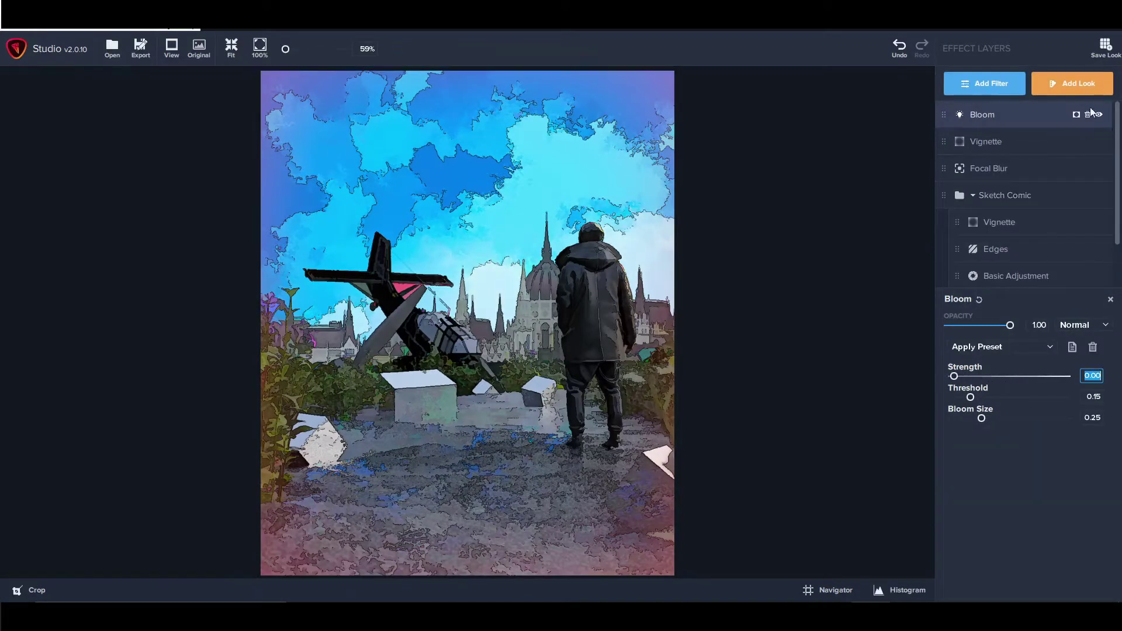
left_click(985, 84)
scroll(1000, 342, "down", 1)
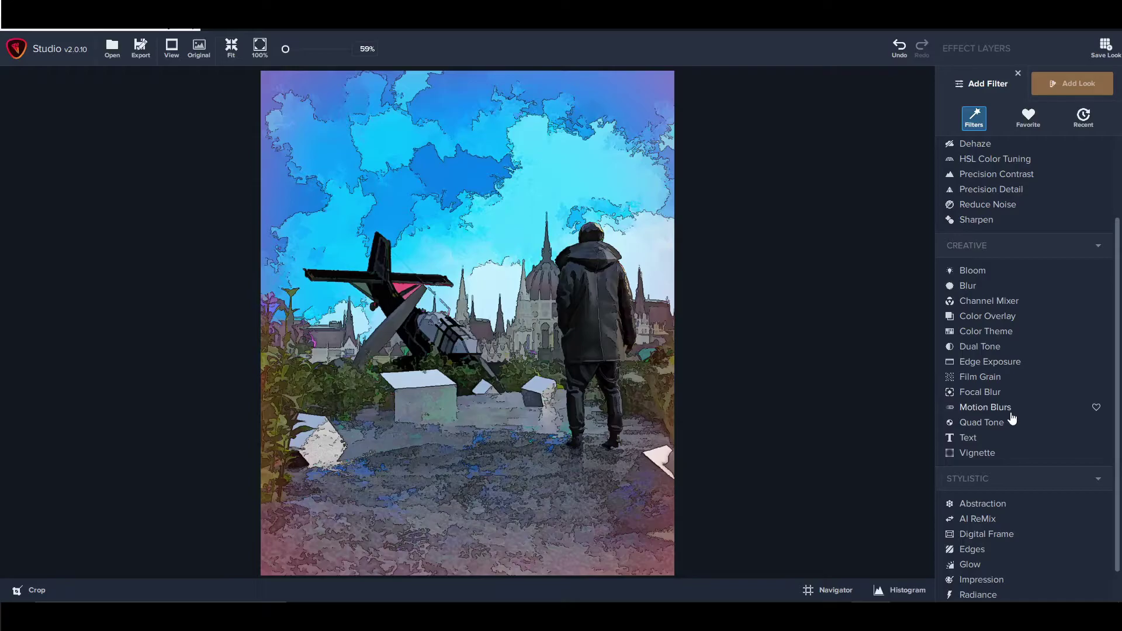
mouse_move(972, 549)
scroll(986, 544, "down", 1)
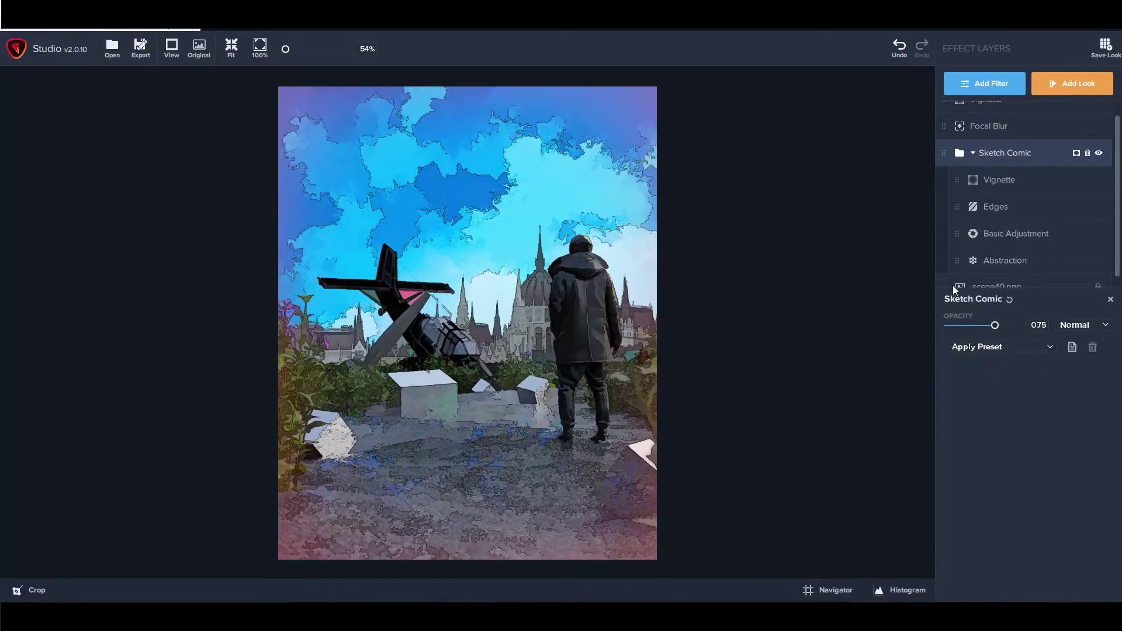
- In the sketch look's Basic Adjustment, raise Saturation to 0.34 and increase Tint
left_click(1016, 233)
scroll(1015, 526, "down", 1)
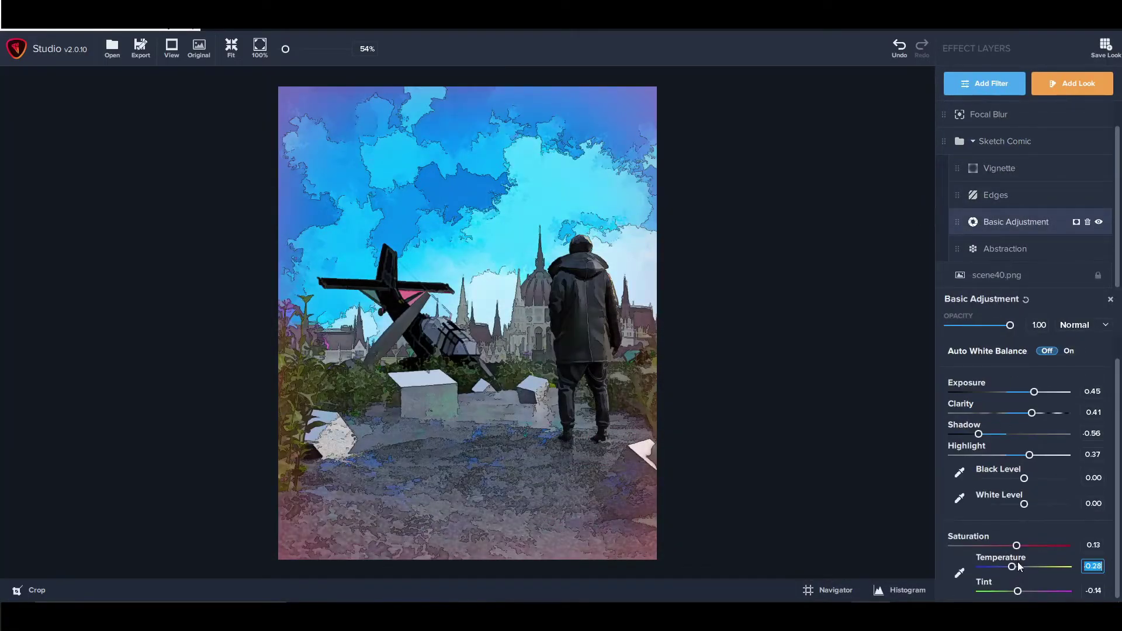
left_click_drag(1016, 545, 1028, 545)
left_click_drag(1018, 591, 1043, 591)
scroll(577, 337, "up", 5)
scroll(577, 338, "down", 5)
scroll(467, 322, "up", 3)
- Export the image as JPEG scene40-studio.jpeg
key("ctrl+e")
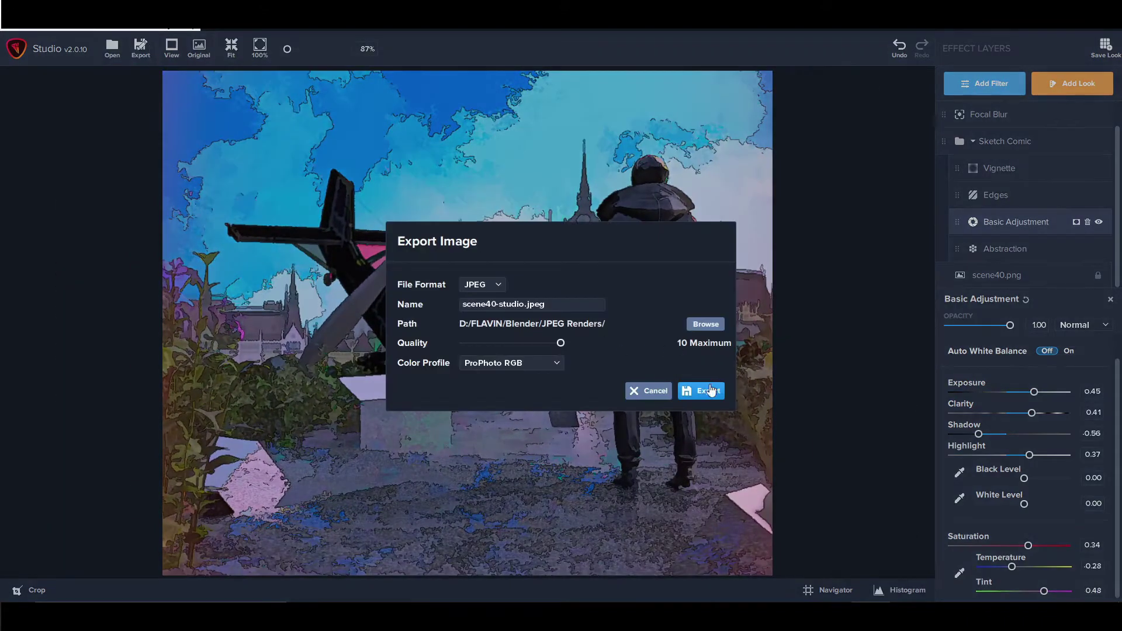
left_click(712, 390)
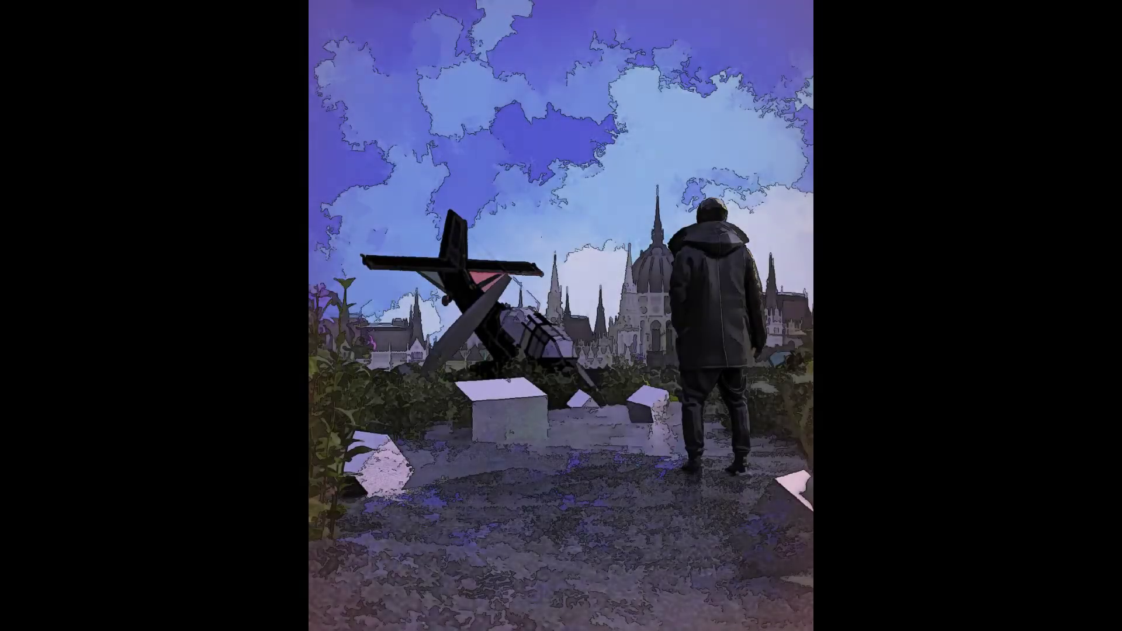